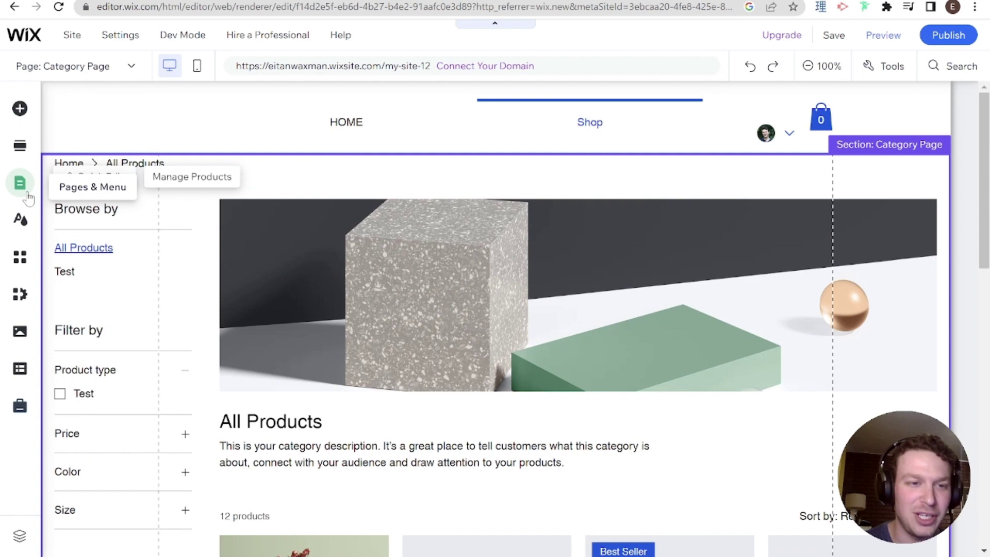
# View the site's store pages and read the description of the Category Page template.
pyautogui.click(21, 184)
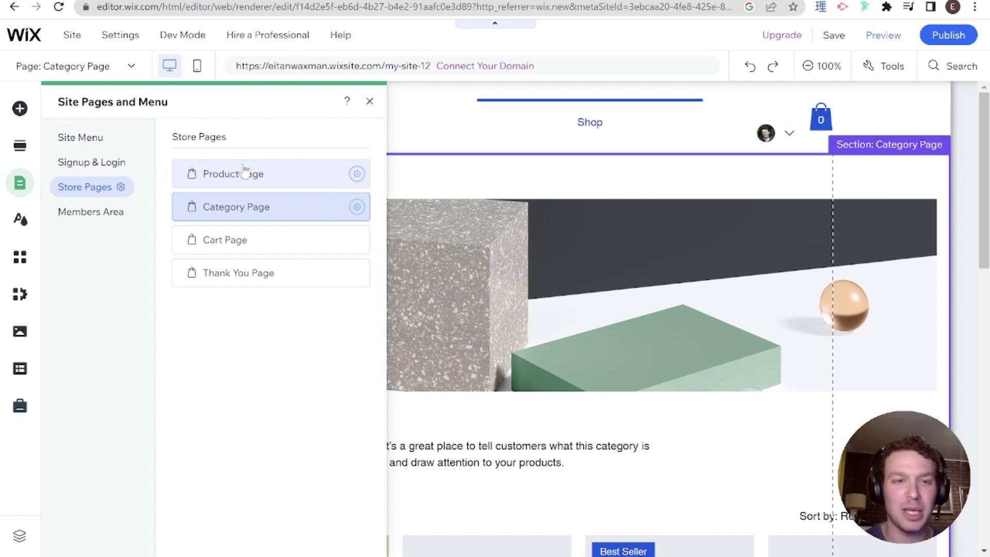
pyautogui.moveTo(202, 217)
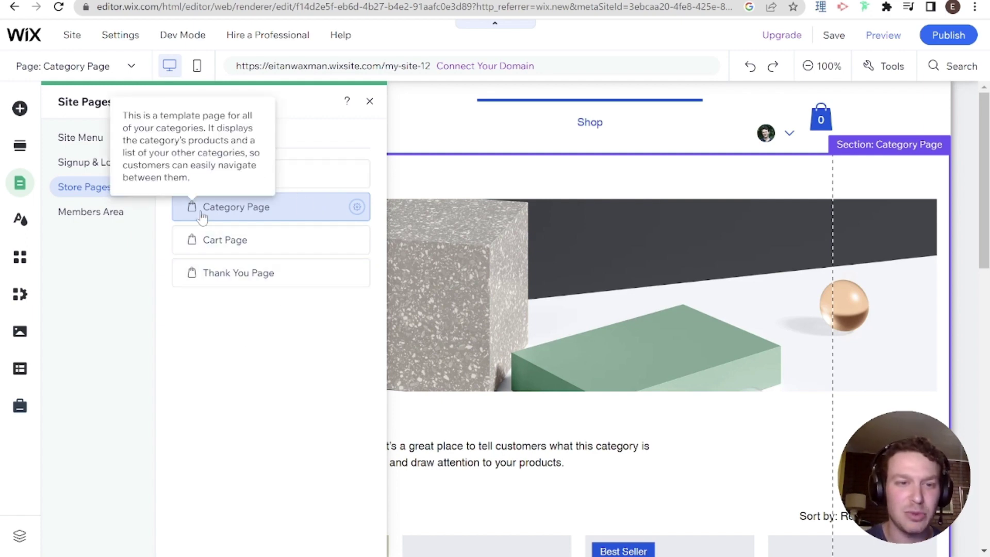
pyautogui.click(370, 102)
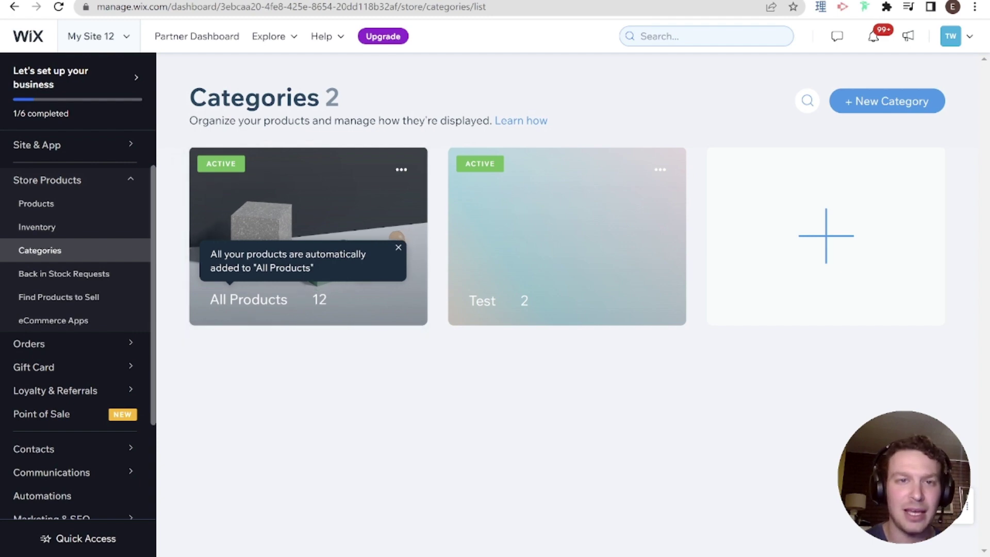
# Examine the live All Products page and its category address, and compare it with the Test category.
pyautogui.click(366, 237)
pyautogui.scroll(-3, 479, 191)
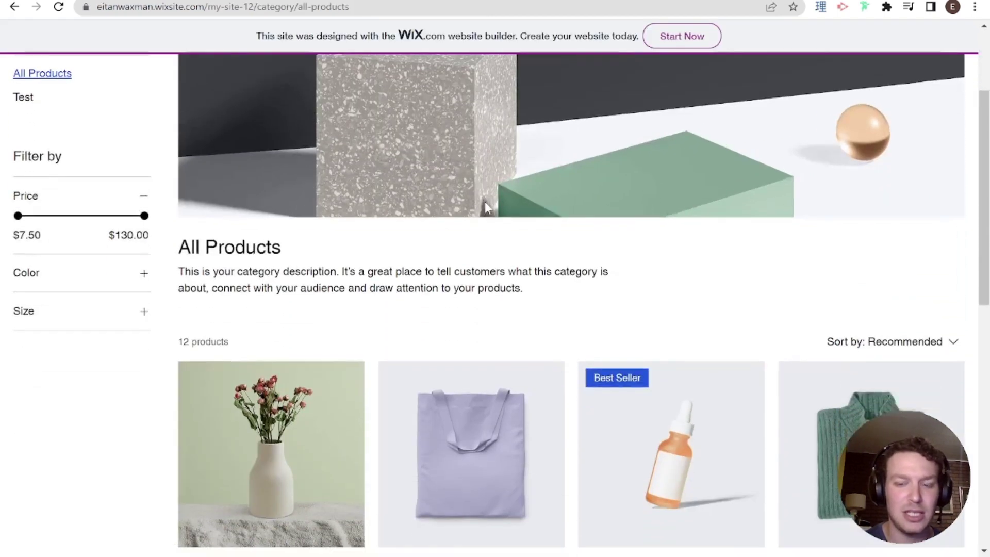
pyautogui.scroll(3, 484, 202)
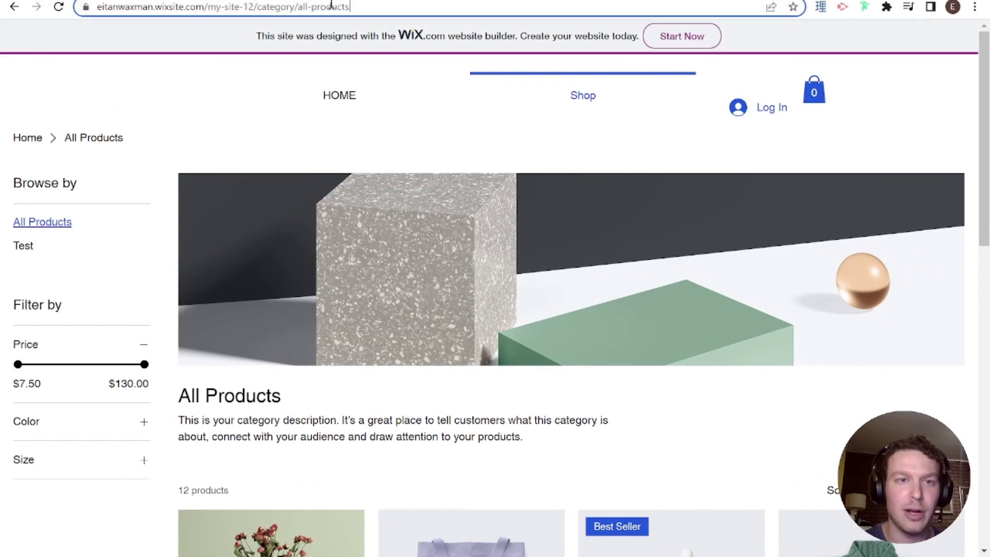
pyautogui.moveTo(392, 7); pyautogui.dragTo(87, 8)
pyautogui.doubleClick(307, 7)
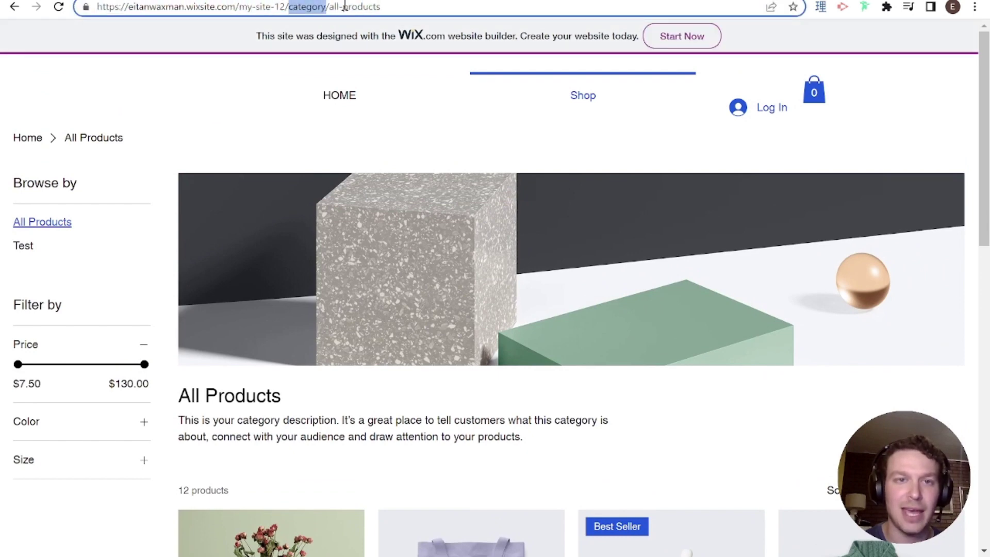
pyautogui.doubleClick(361, 7)
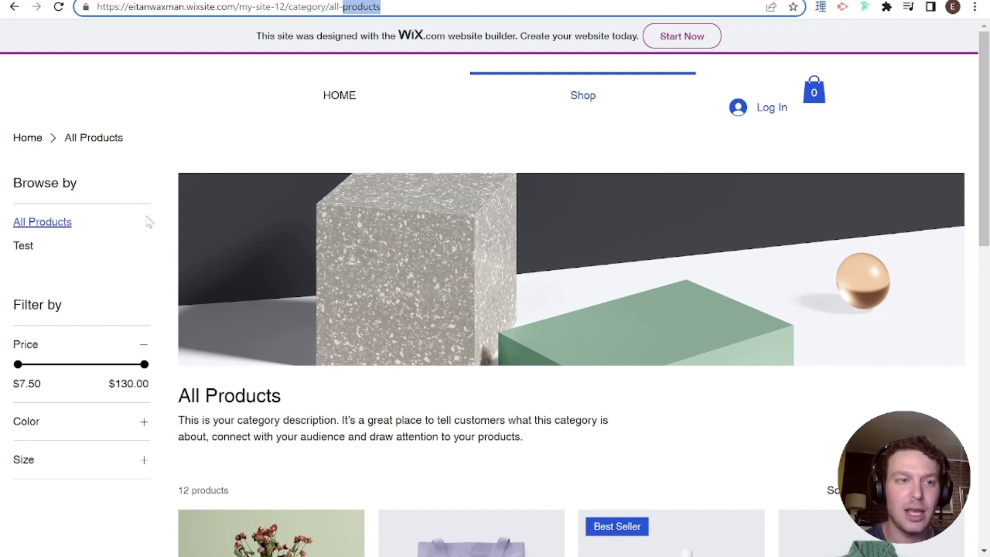
pyautogui.click(31, 250)
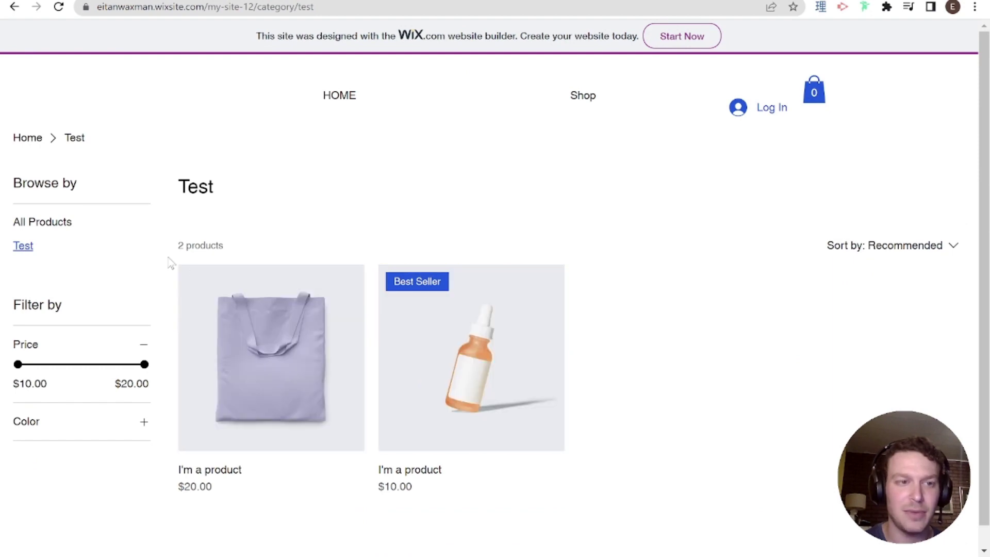
pyautogui.click(68, 225)
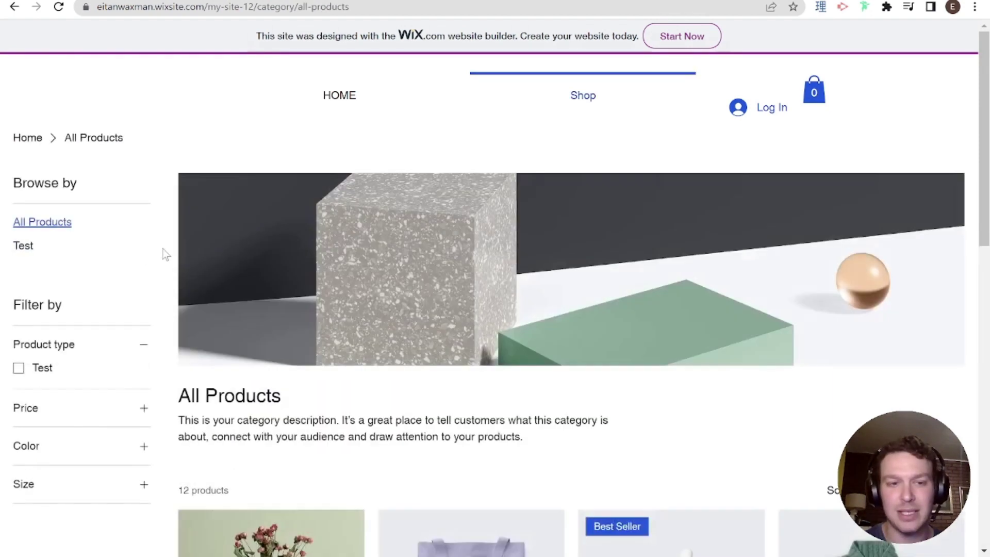
# Examine the Price, Color and Size filter choices on the live All Products page, collapsing Color and Size again.
pyautogui.scroll(-2, 410, 267)
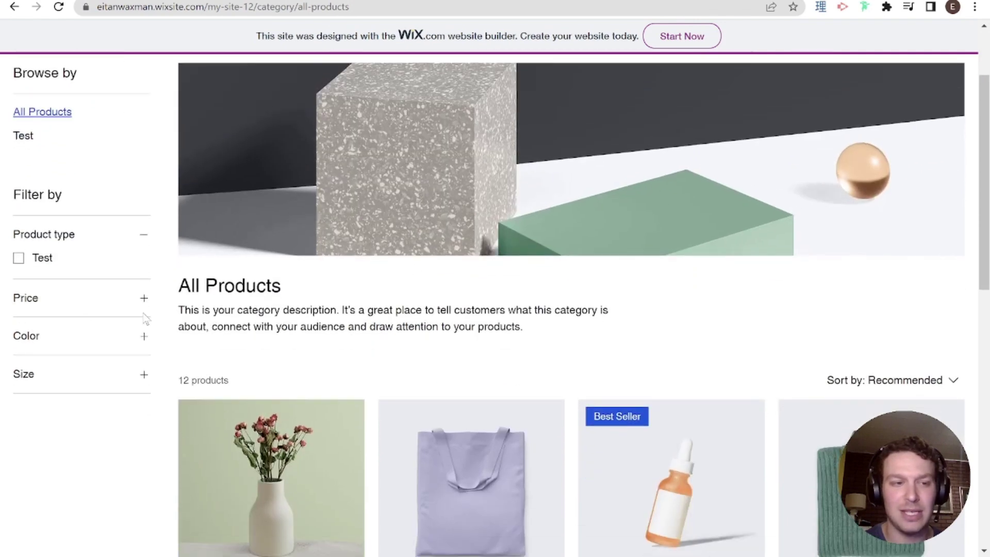
pyautogui.click(141, 301)
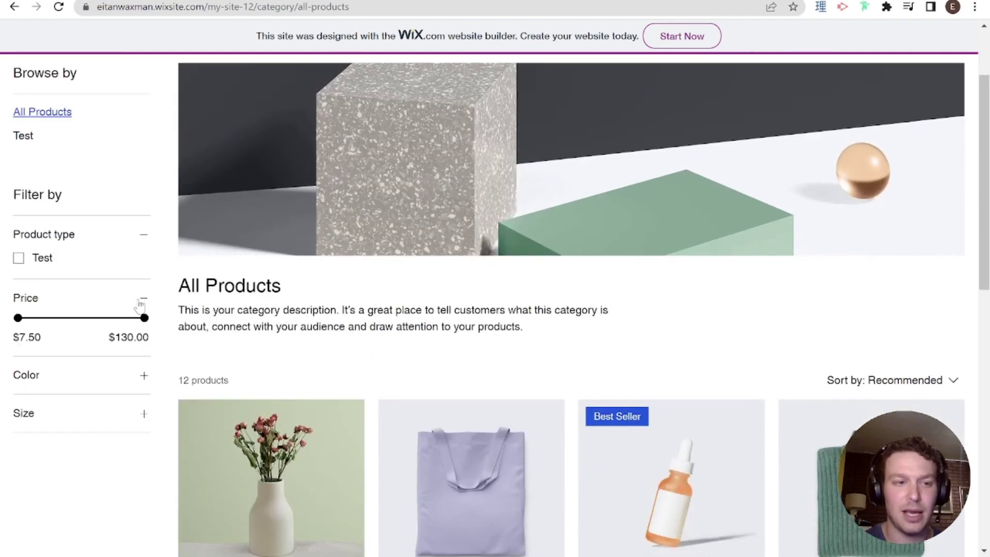
pyautogui.click(144, 379)
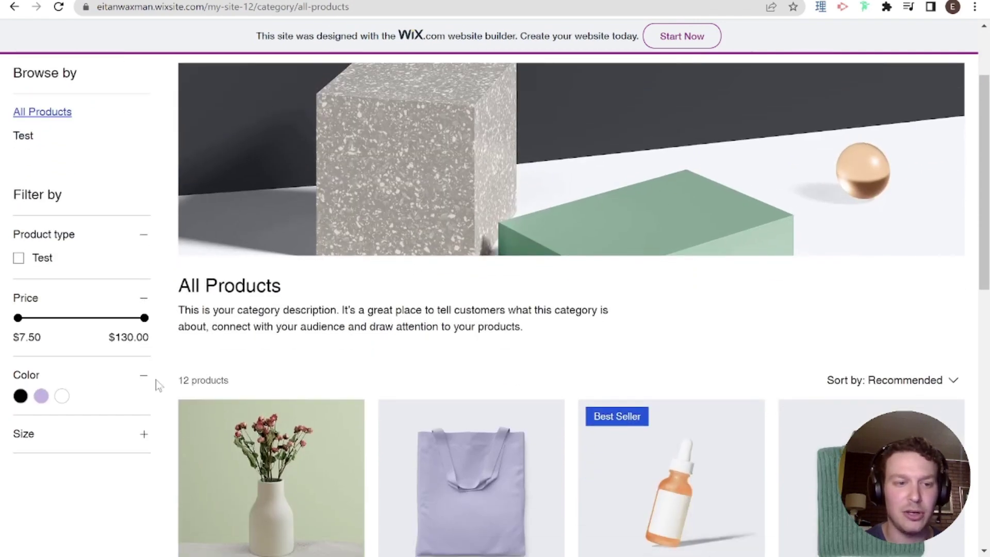
pyautogui.click(150, 432)
pyautogui.scroll(-4, 157, 428)
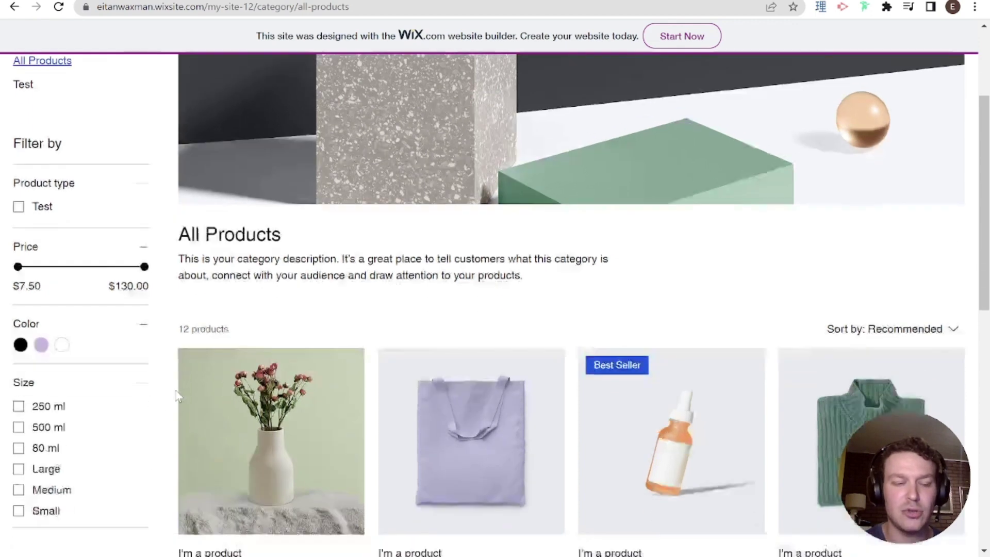
pyautogui.scroll(3, 113, 377)
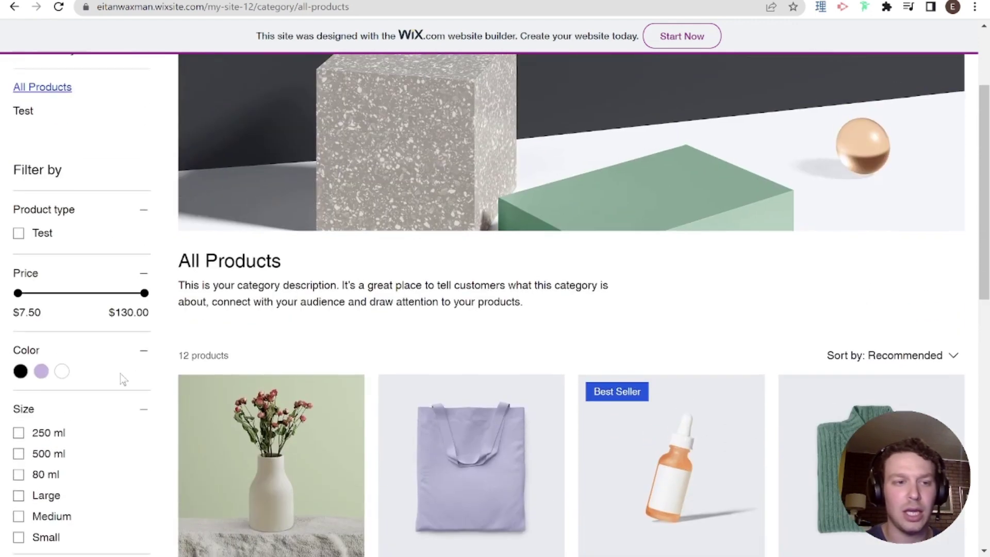
pyautogui.click(144, 351)
pyautogui.click(144, 389)
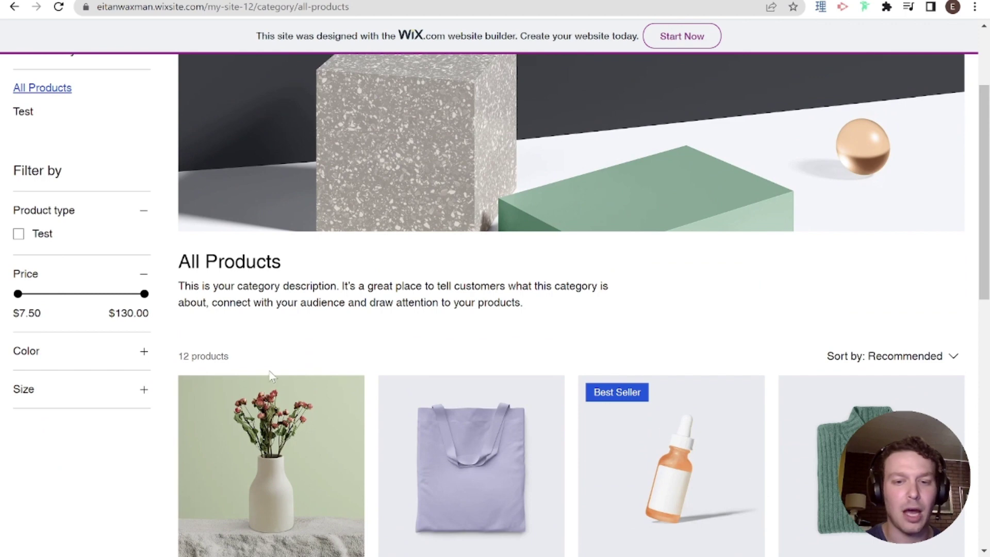
pyautogui.scroll(3, 212, 347)
# Switch to the Wix dashboard and open the flower vase product from the store's product list.
pyautogui.hotkey('ctrl', 'Tab')
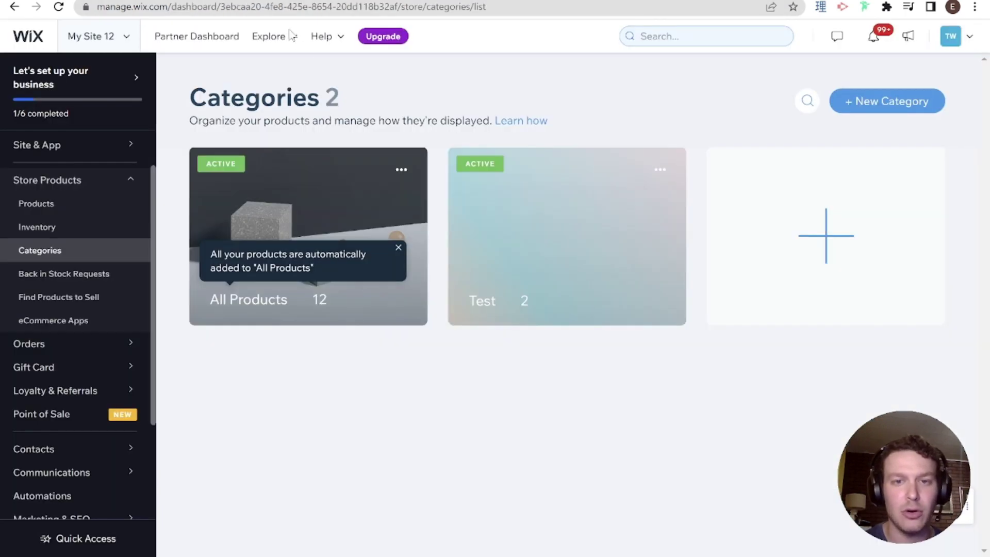
pyautogui.click(108, 208)
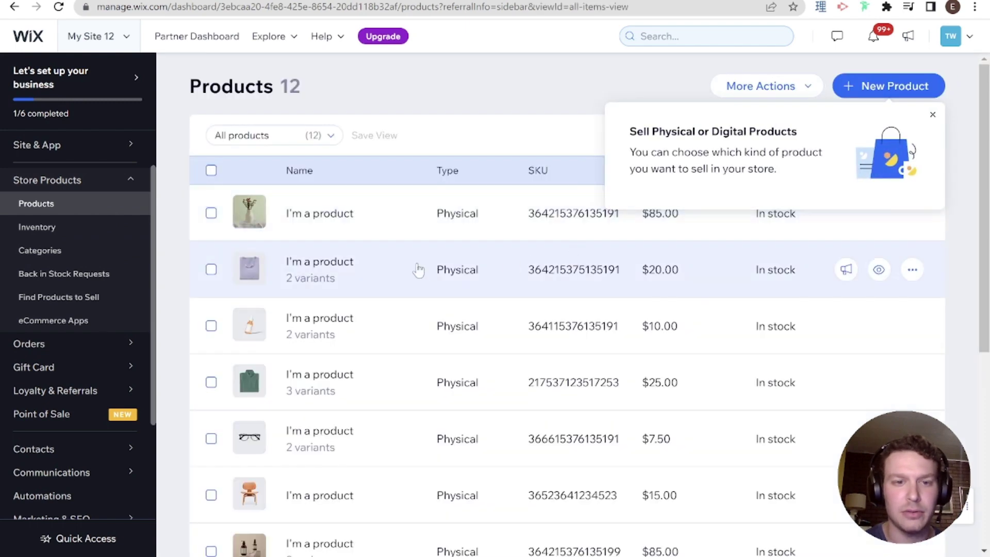
pyautogui.click(392, 222)
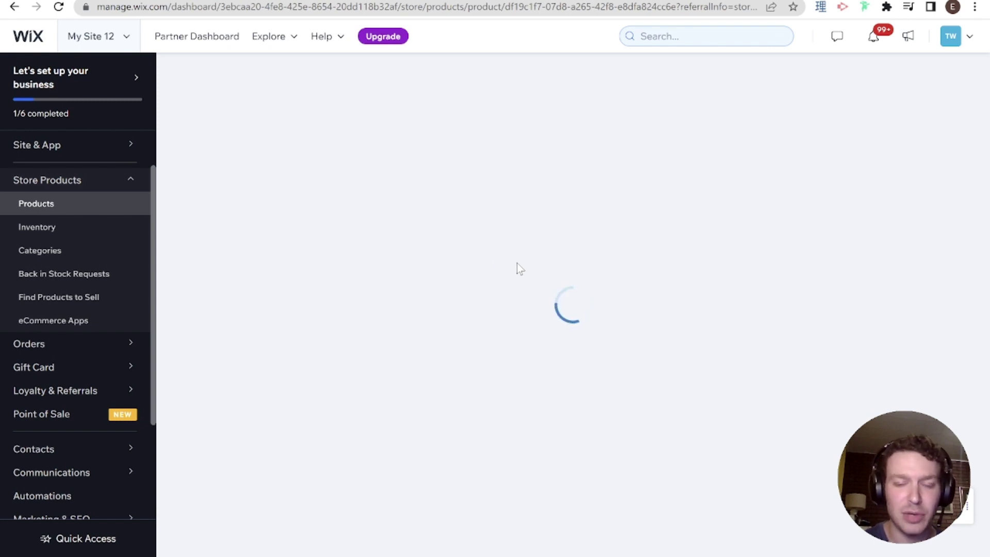
# Start a new product option for the vase and name it Amount.
pyautogui.scroll(-10, 295, 311)
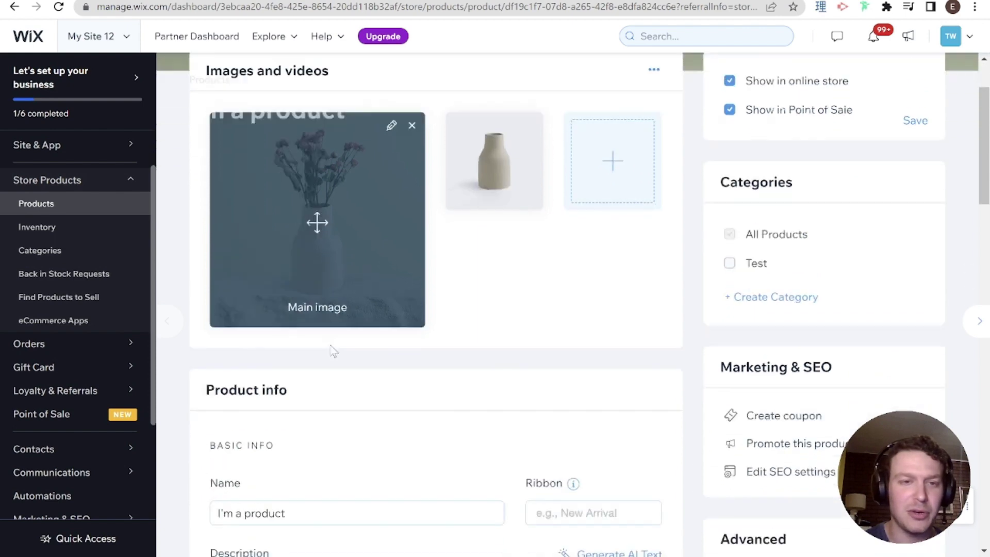
pyautogui.scroll(-15, 296, 310)
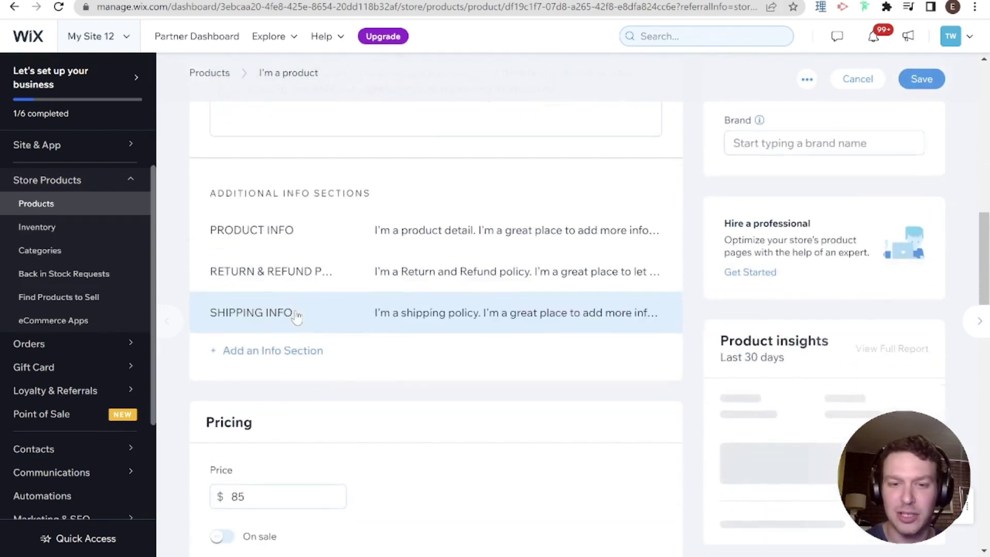
pyautogui.scroll(-1, 301, 309)
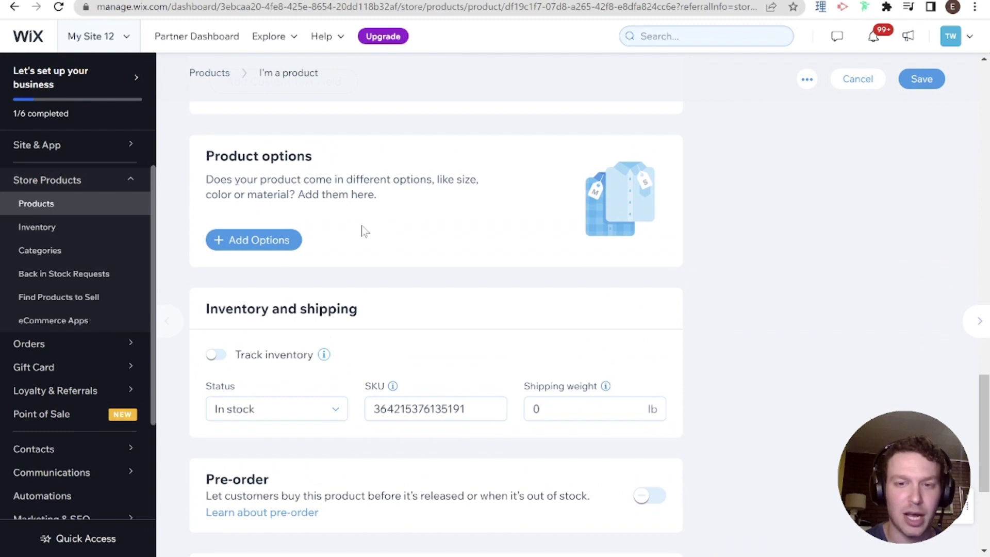
pyautogui.click(261, 239)
pyautogui.click(403, 240)
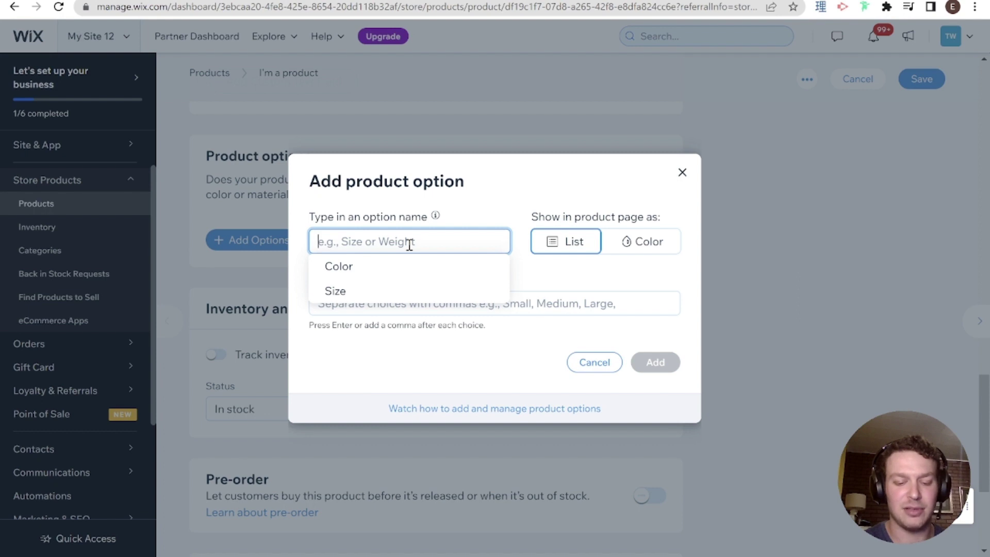
pyautogui.write('Amount')
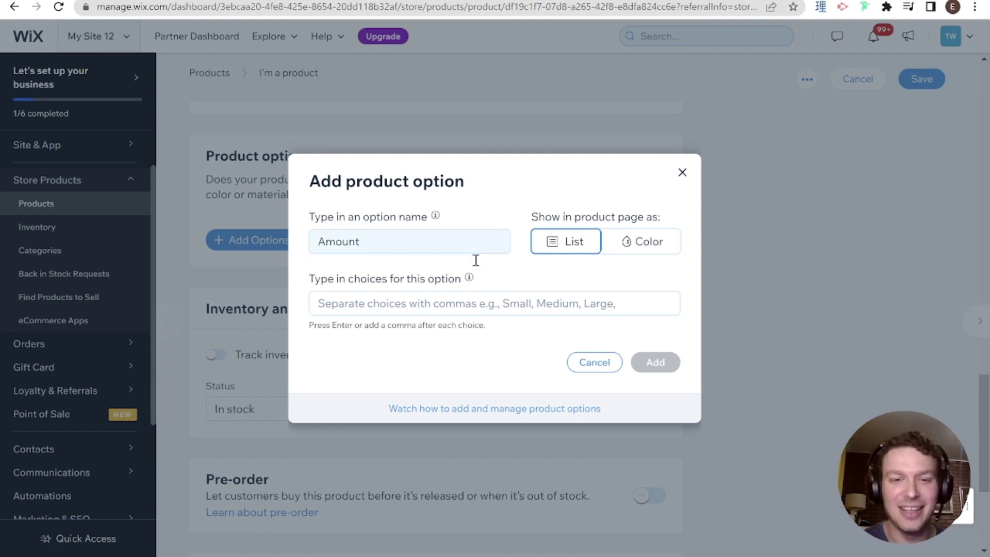
# Give the Amount option the choices 1, 3, 5 and 7, add it to the product and save the product.
pyautogui.click(450, 309)
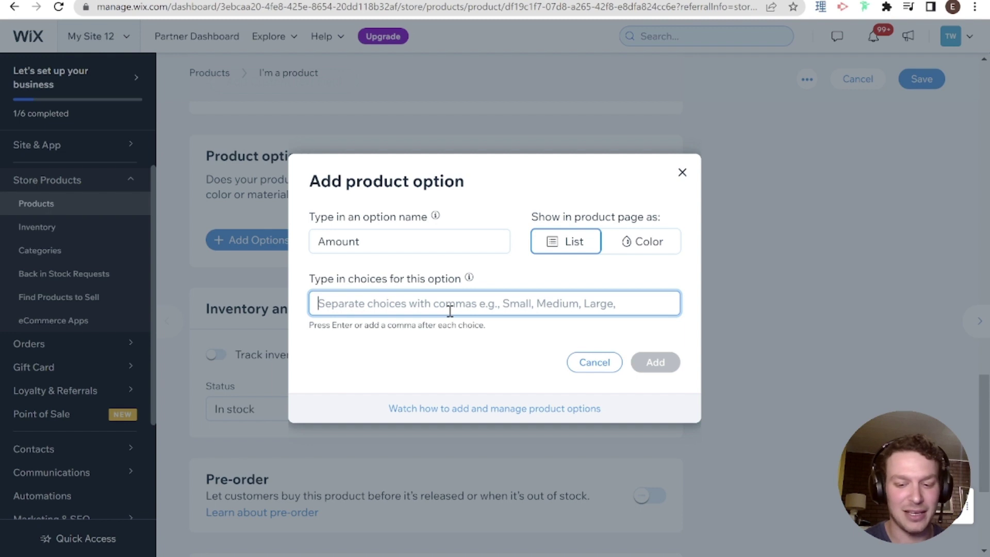
pyautogui.write('1')
pyautogui.press('Return')
pyautogui.write('3')
pyautogui.press('Return')
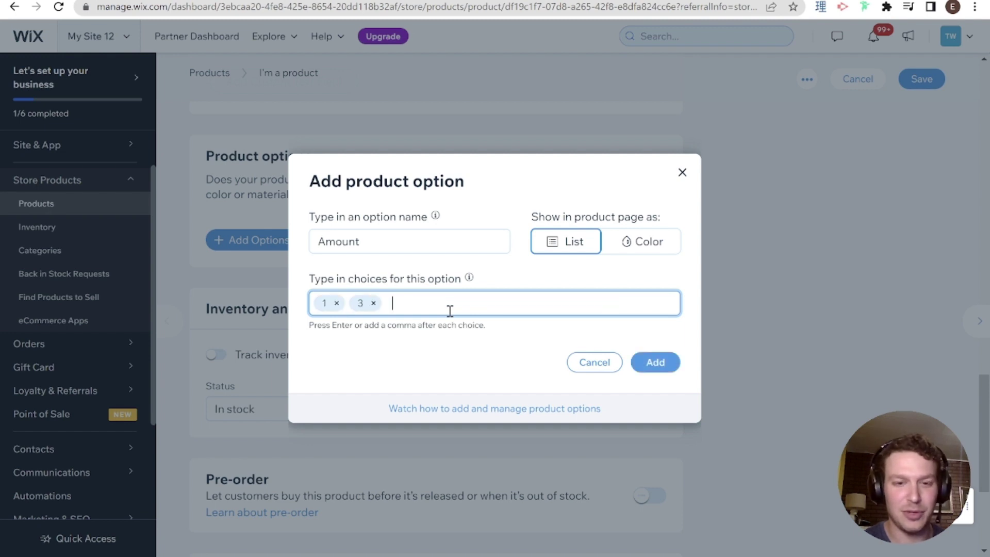
pyautogui.write('5')
pyautogui.press('Return')
pyautogui.write('7')
pyautogui.press('Return')
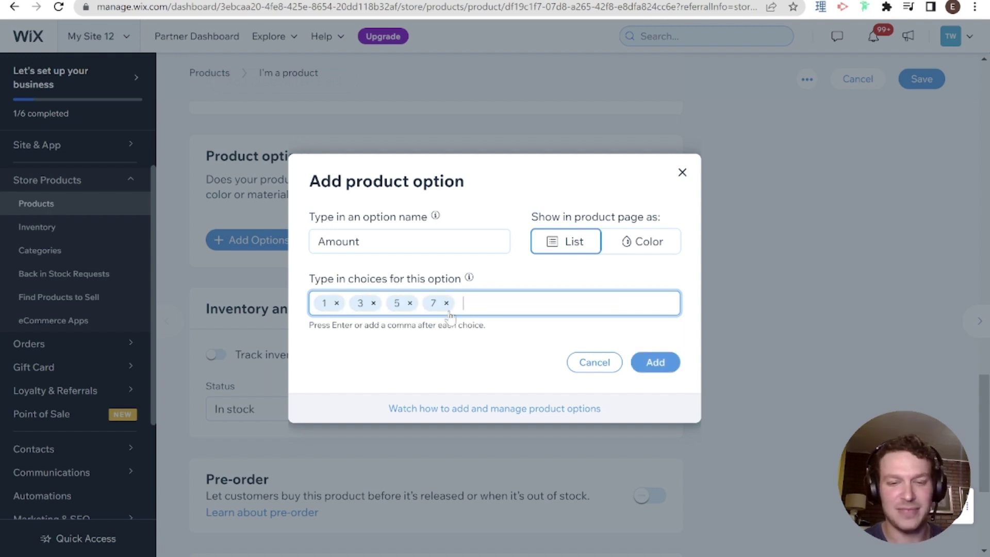
pyautogui.click(656, 364)
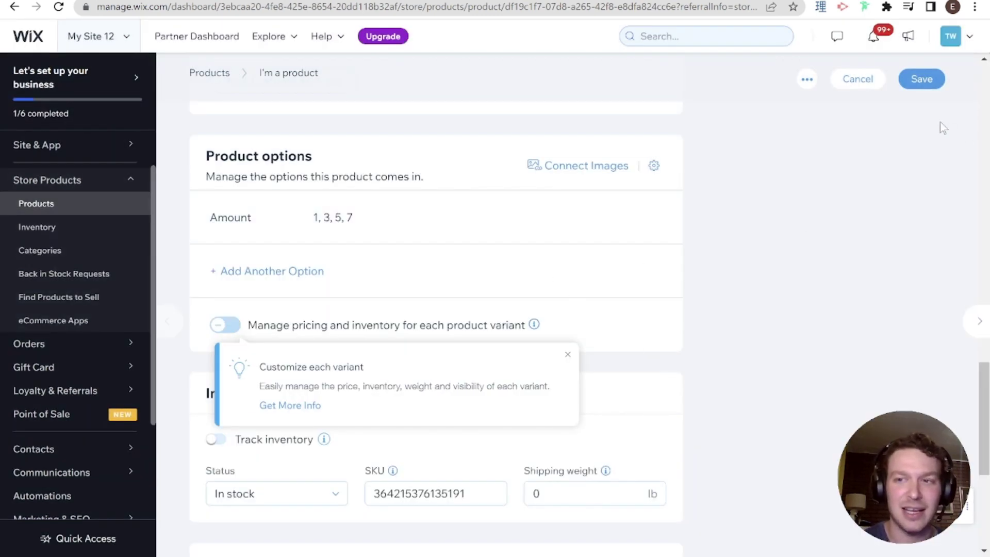
pyautogui.click(921, 79)
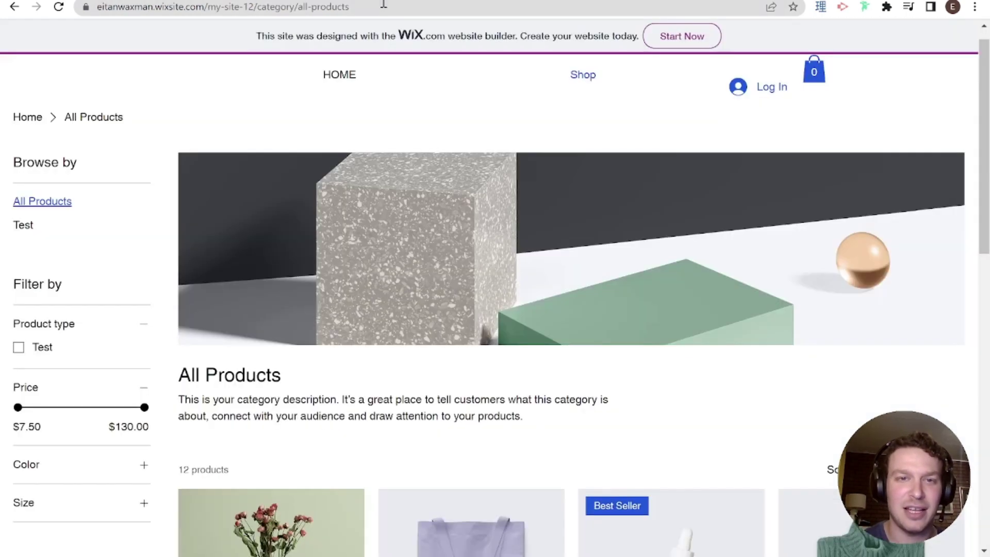
# Reload the live All Products page and expand its Amount filter.
pyautogui.click(390, 6)
pyautogui.press('Return')
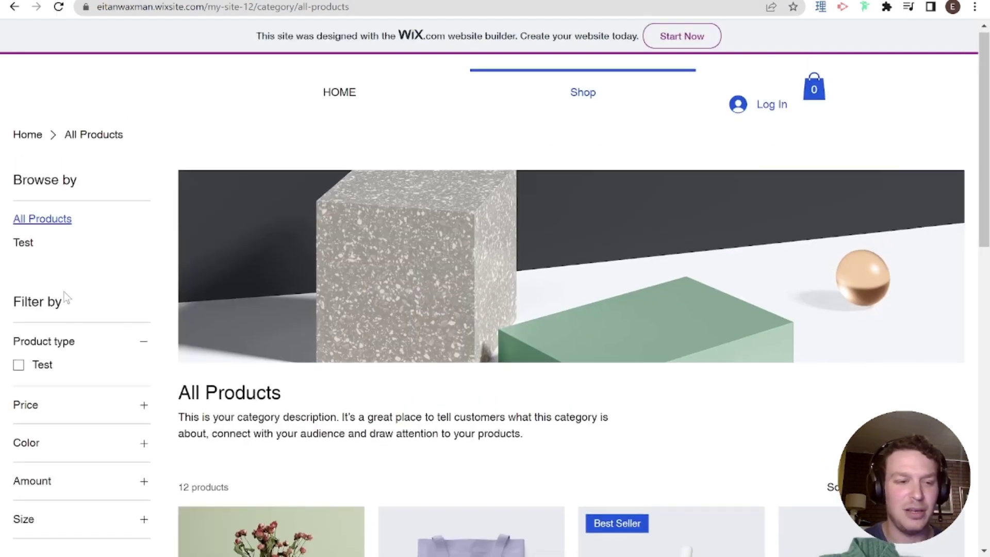
pyautogui.scroll(-2, 111, 337)
pyautogui.click(143, 331)
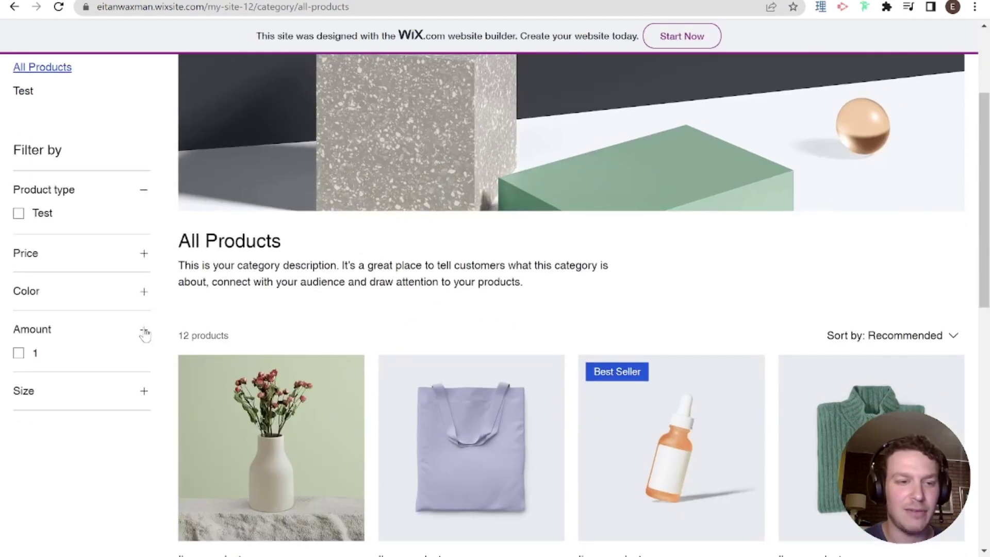
# Test the Amount filter with the choices 3, 5 and 7, clearing all three again.
pyautogui.click(18, 374)
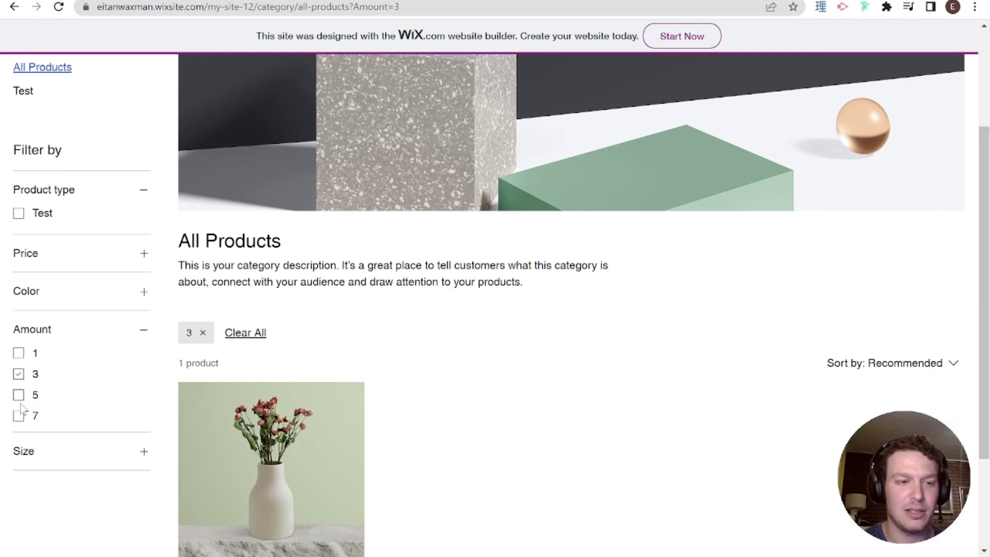
pyautogui.click(19, 395)
pyautogui.click(18, 416)
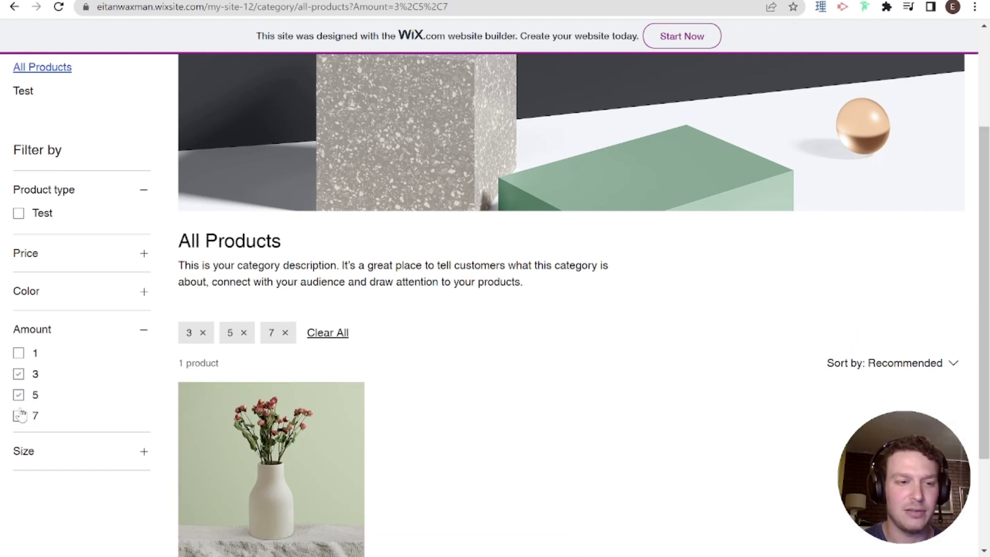
pyautogui.click(19, 374)
pyautogui.click(19, 394)
pyautogui.click(19, 415)
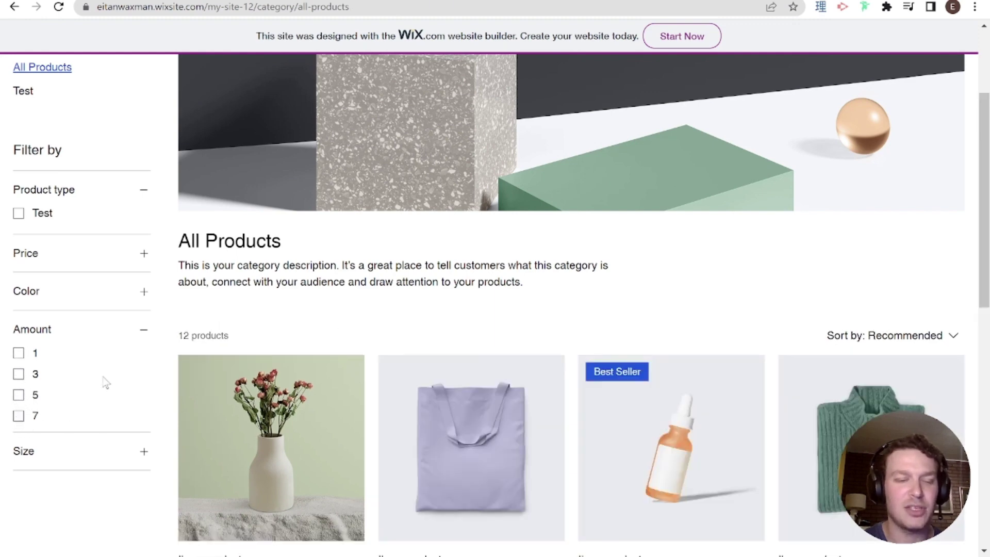
# Collapse the Amount filter and look over the whole All Products page.
pyautogui.click(147, 329)
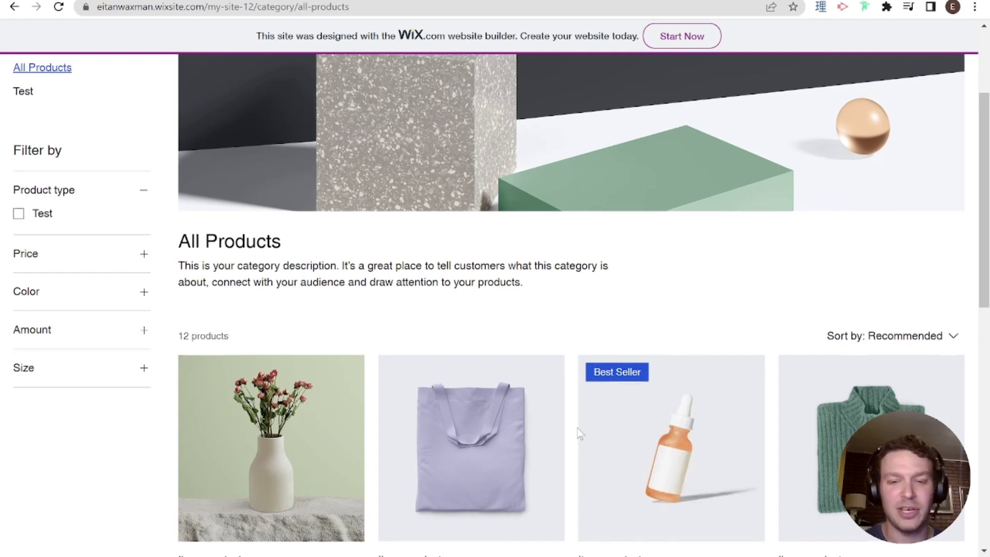
pyautogui.scroll(2, 552, 413)
pyautogui.scroll(-10, 552, 412)
pyautogui.scroll(12, 551, 413)
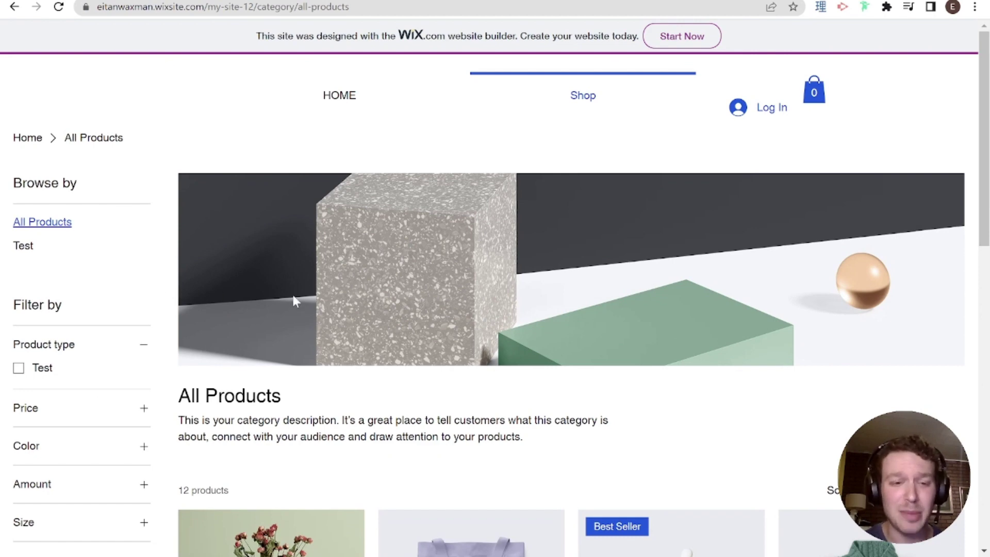
pyautogui.scroll(-3, 292, 292)
pyautogui.scroll(3, 292, 293)
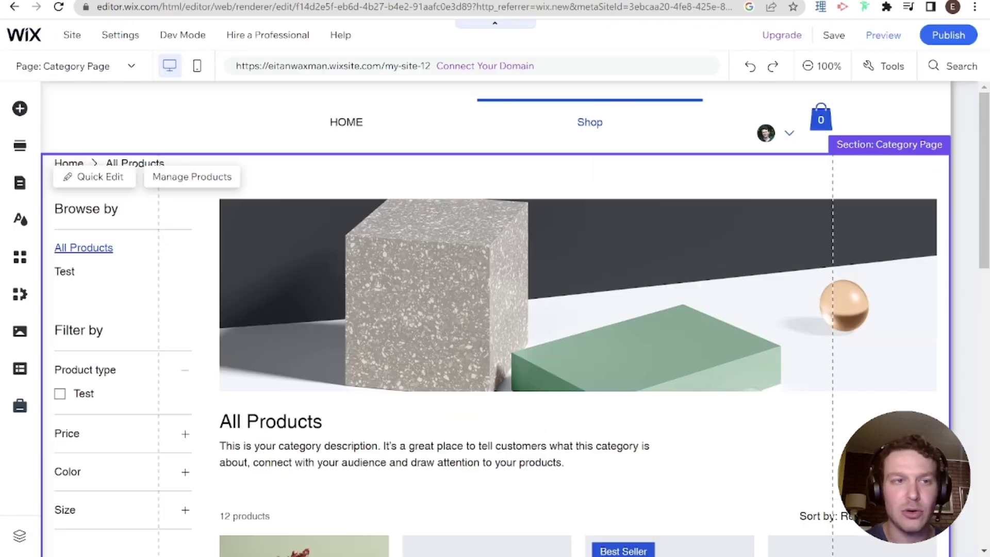
# In the site editor, link the Shop item of the site menu to the Category Page with All Products as the item.
pyautogui.click(20, 185)
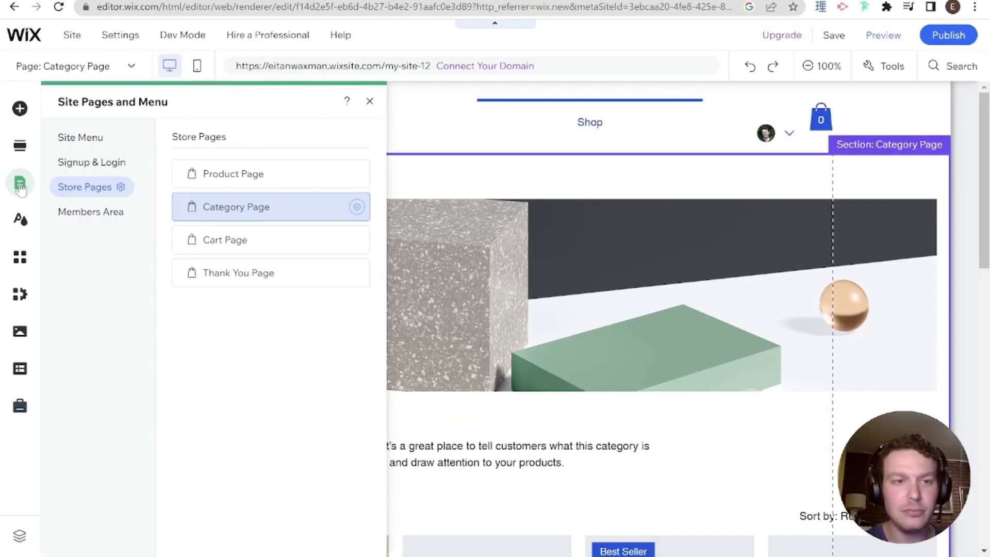
pyautogui.click(72, 137)
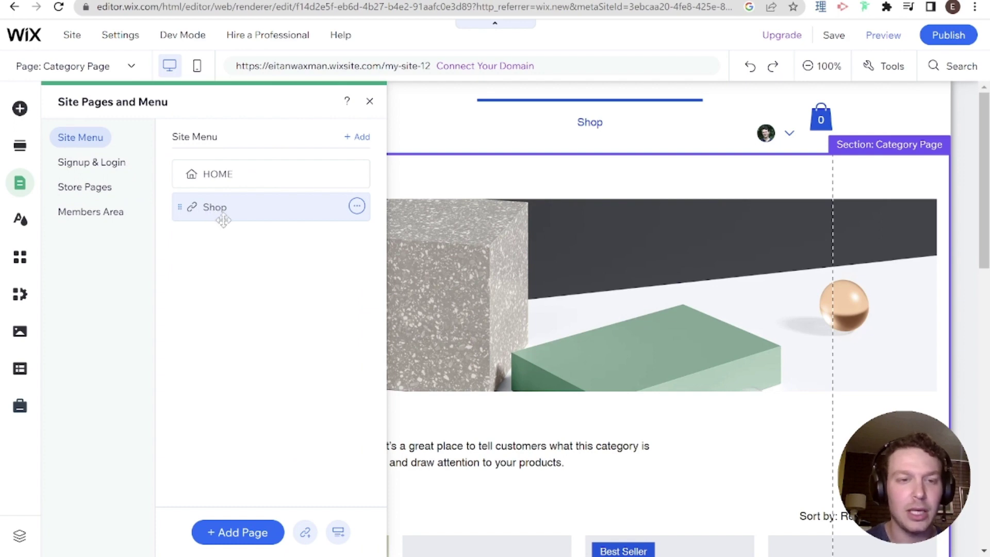
pyautogui.click(357, 207)
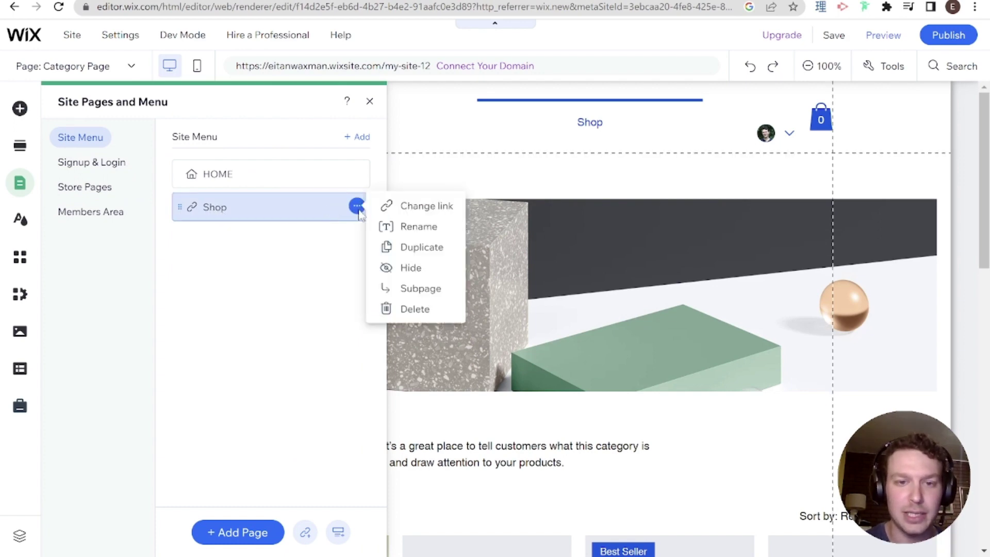
pyautogui.click(391, 215)
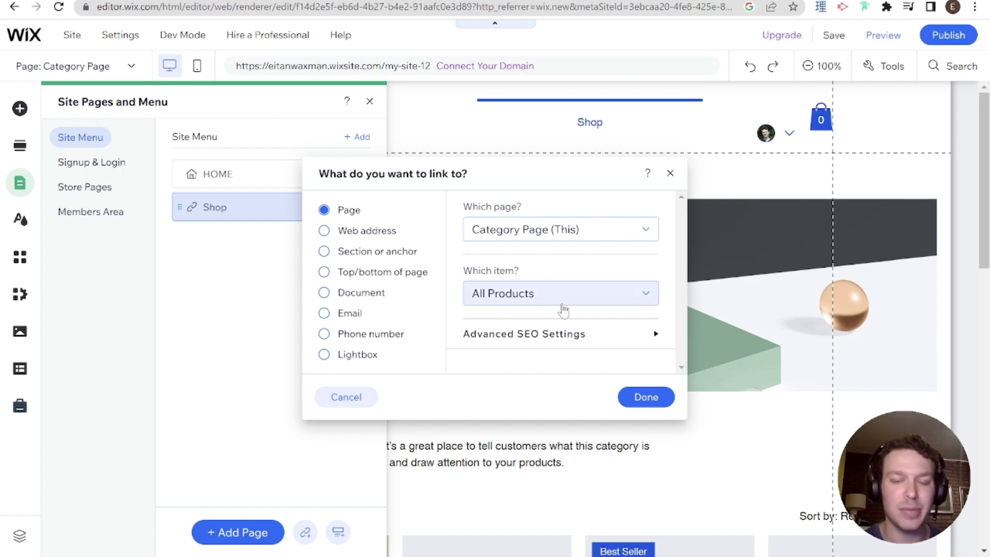
pyautogui.click(563, 309)
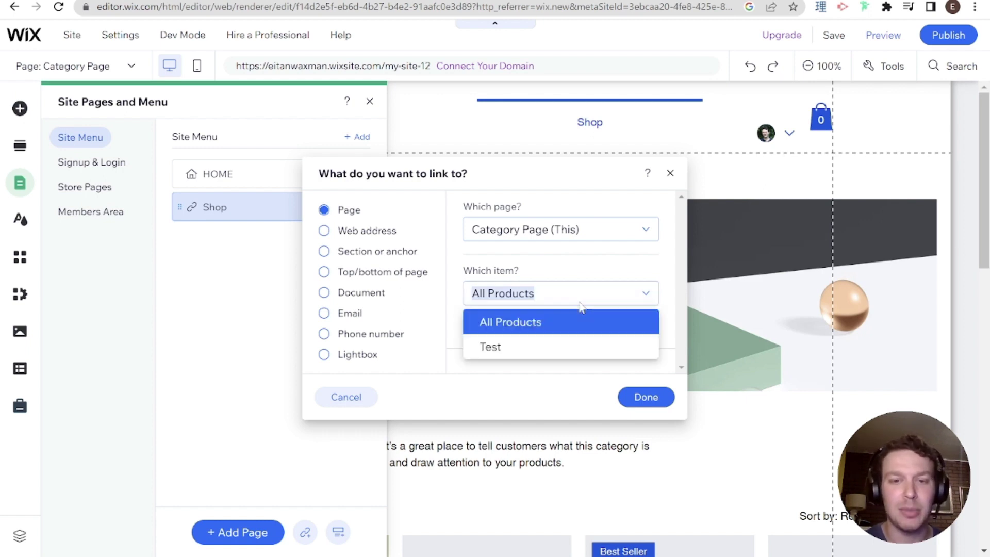
pyautogui.click(548, 303)
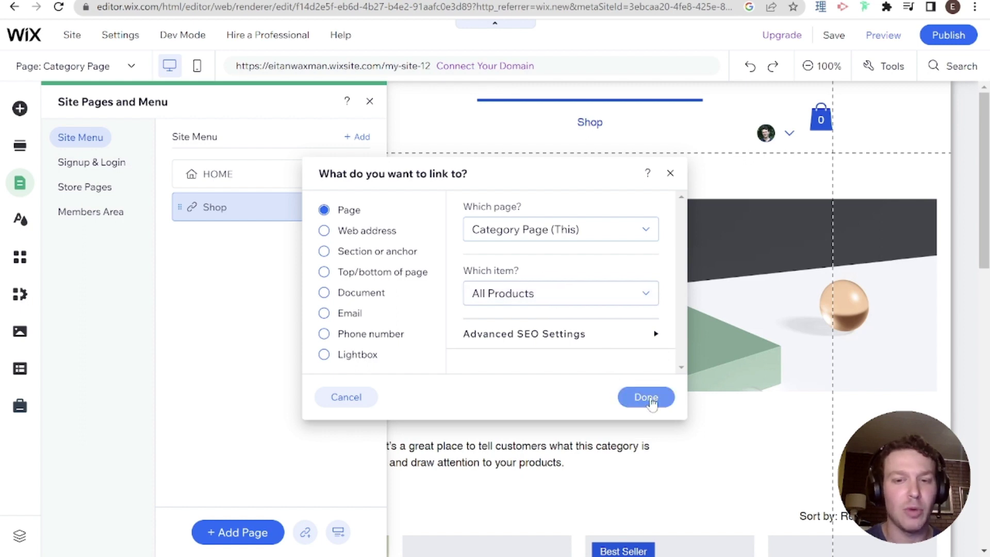
pyautogui.click(652, 403)
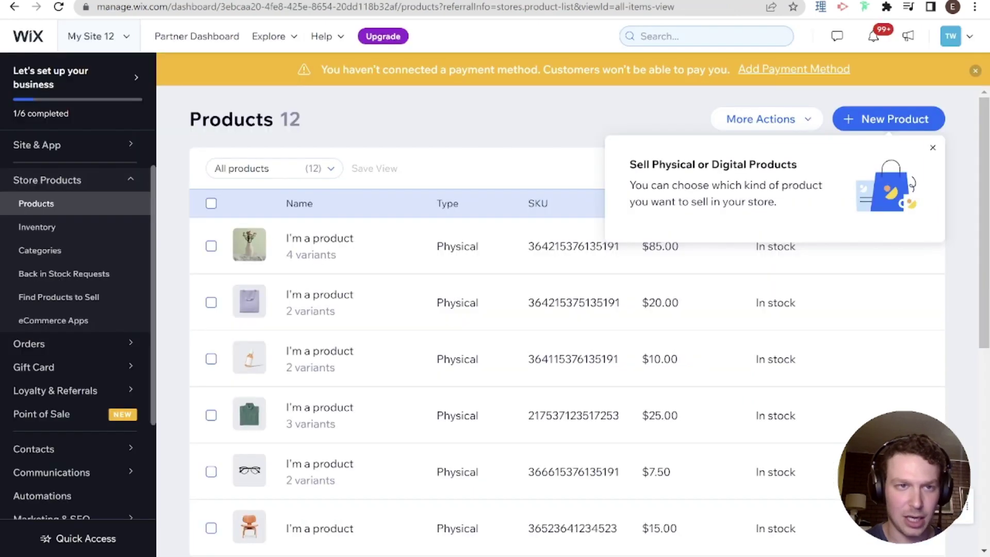
# Switch to the site dashboard, search it for 301 and open the URL Redirect Manager.
pyautogui.scroll(-3, 105, 251)
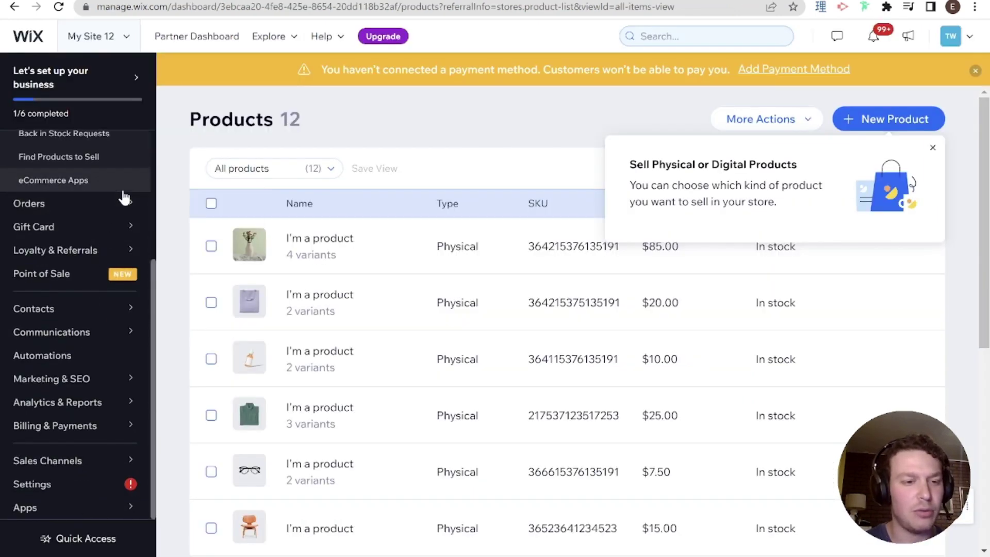
pyautogui.click(716, 36)
pyautogui.write('30')
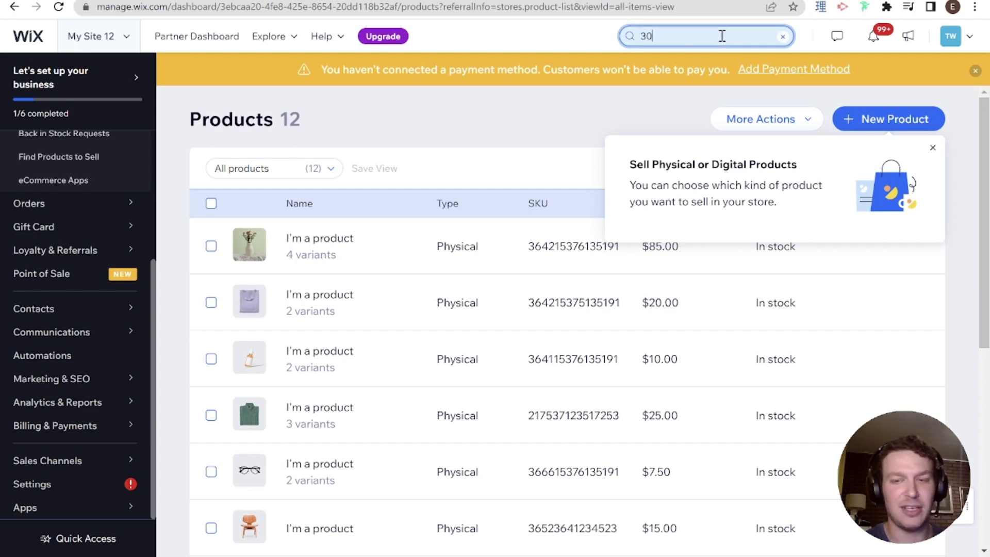
pyautogui.write('1')
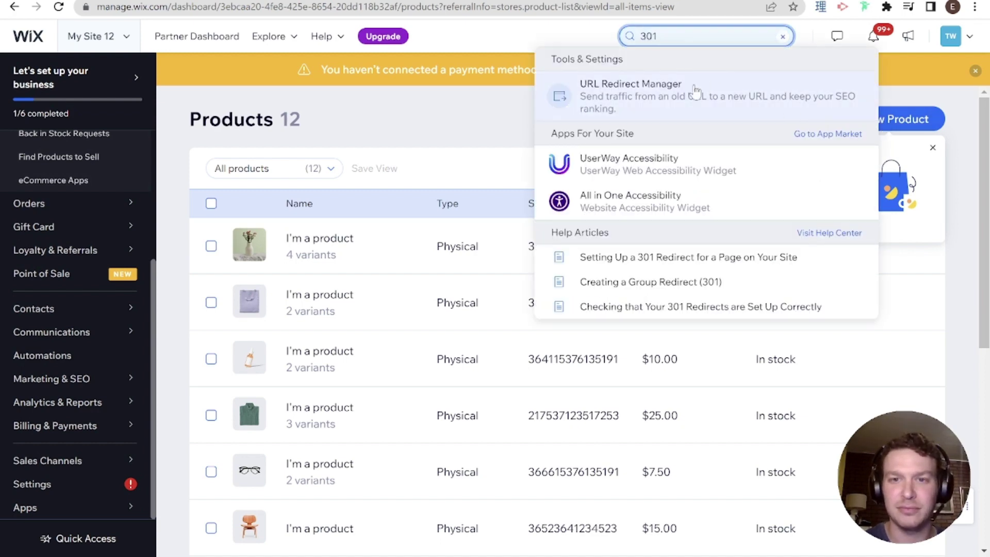
pyautogui.click(694, 92)
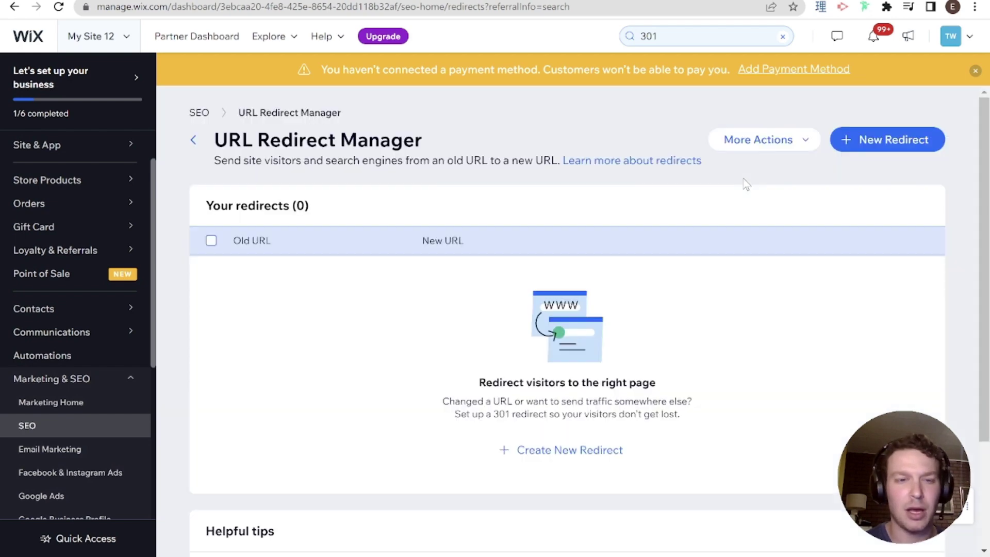
# Start a new single redirect with /shop as the old URL.
pyautogui.click(843, 137)
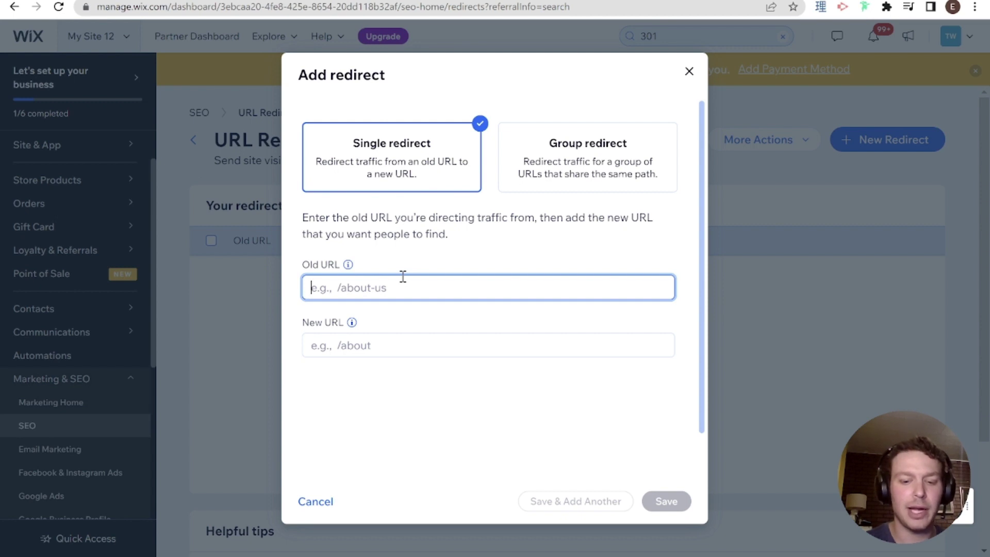
pyautogui.write('http')
pyautogui.press('BackSpace')
pyautogui.press('BackSpace')
pyautogui.press('BackSpace')
pyautogui.press('BackSpace')
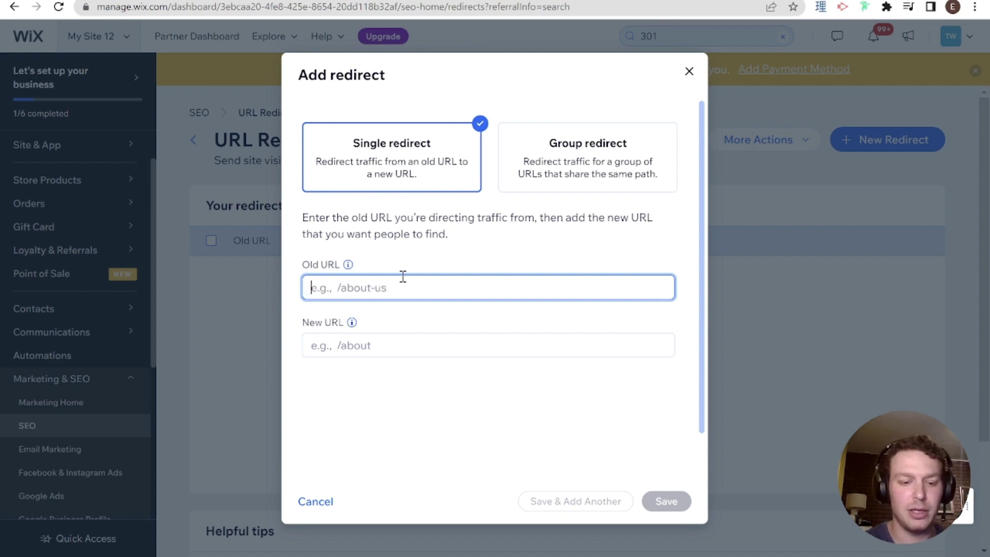
pyautogui.write('ship')
pyautogui.click(371, 345)
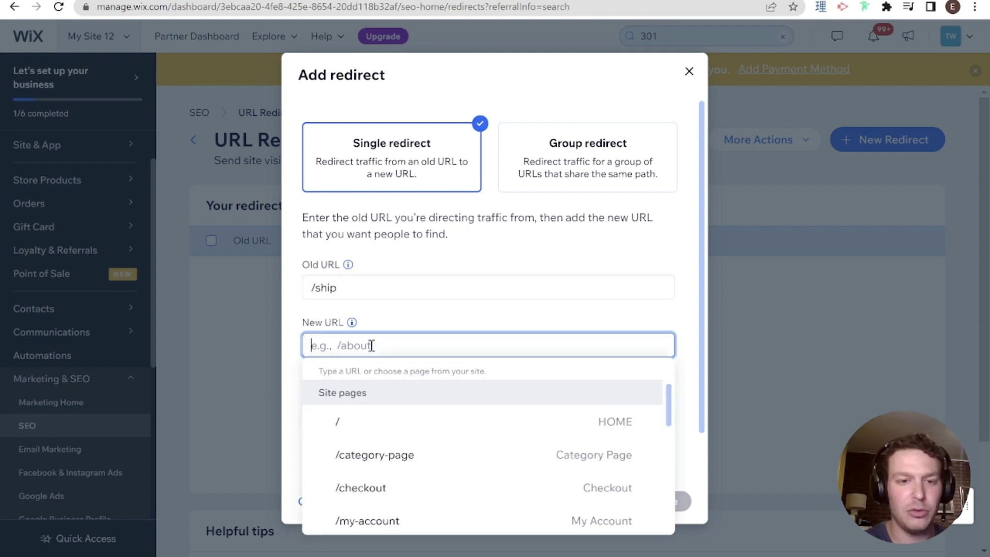
pyautogui.click(332, 289)
pyautogui.press('BackSpace')
pyautogui.write('o')
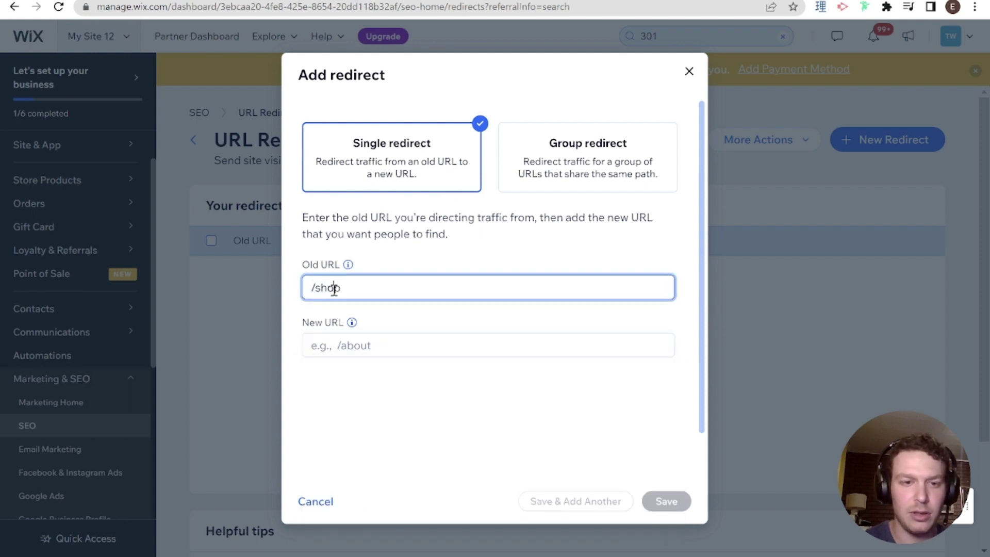
# Set the redirect's new URL to /category/all-products and save the redirect.
pyautogui.click(338, 346)
pyautogui.write('/ca')
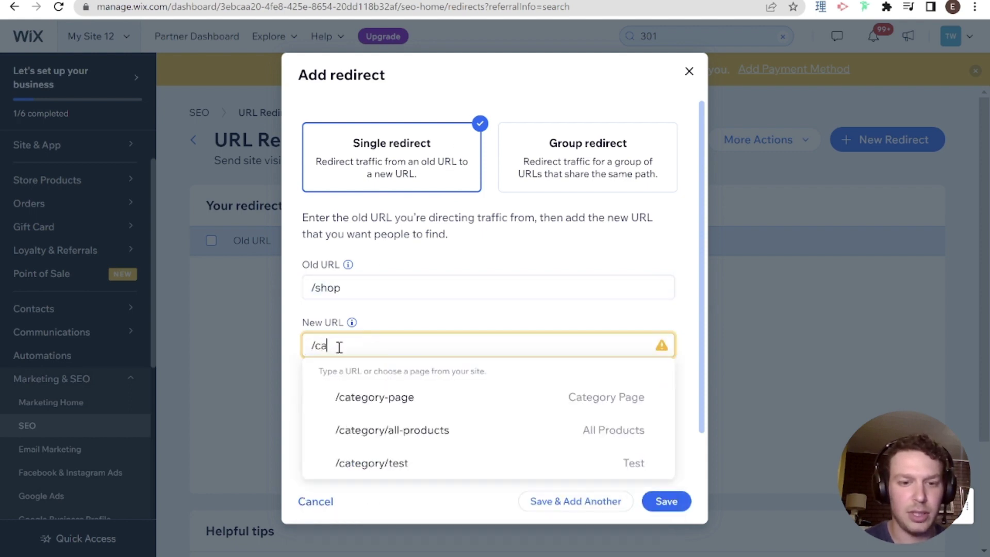
pyautogui.press('Down')
pyautogui.press('Down')
pyautogui.press('Down')
pyautogui.press('Up')
pyautogui.press('Return')
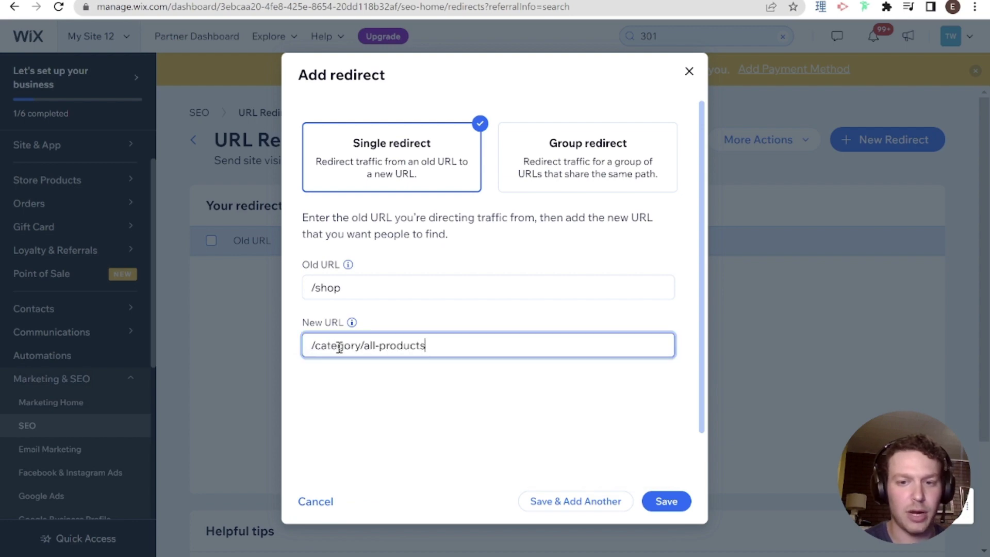
pyautogui.click(669, 500)
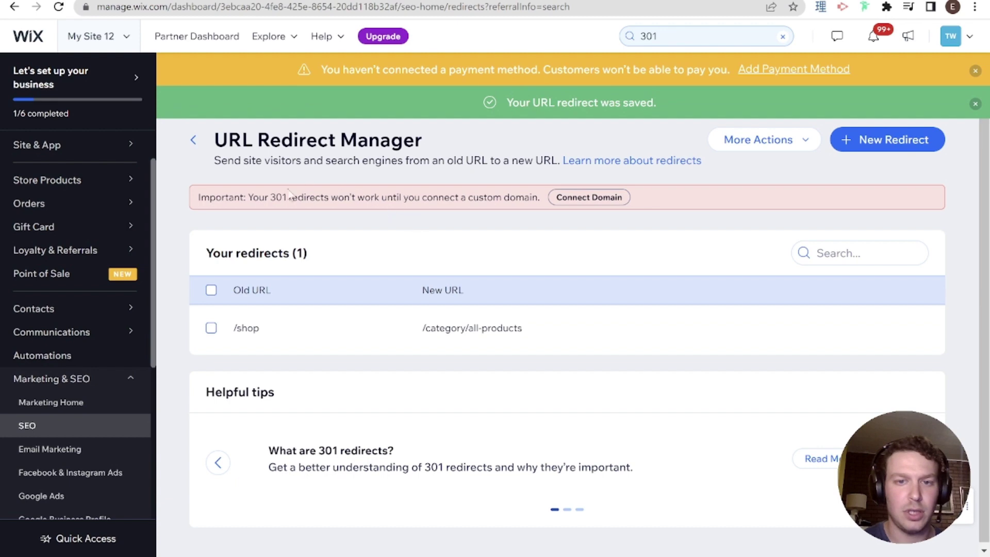
# Read the custom domain notice in the redirect manager and look over the live All Products page.
pyautogui.moveTo(201, 197); pyautogui.dragTo(577, 198)
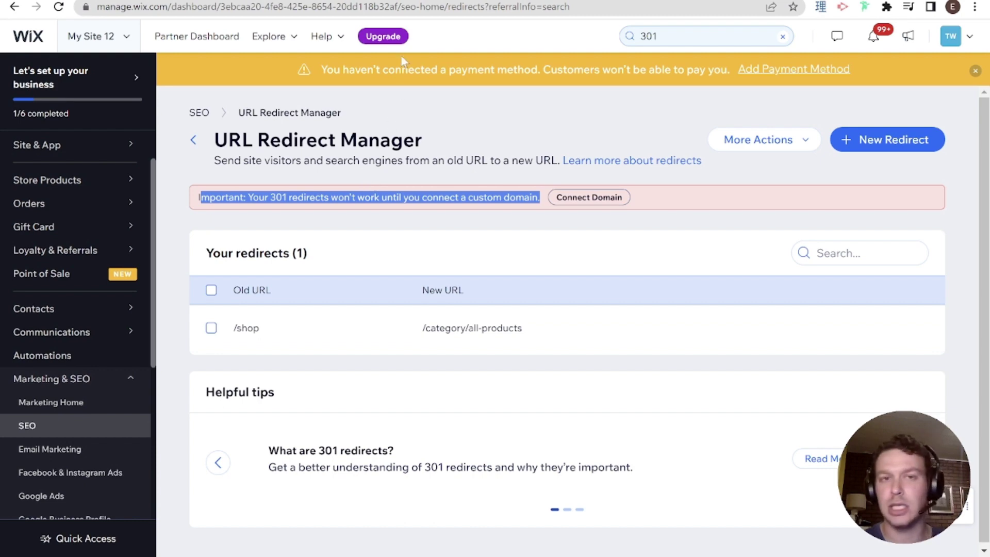
pyautogui.click(440, 1)
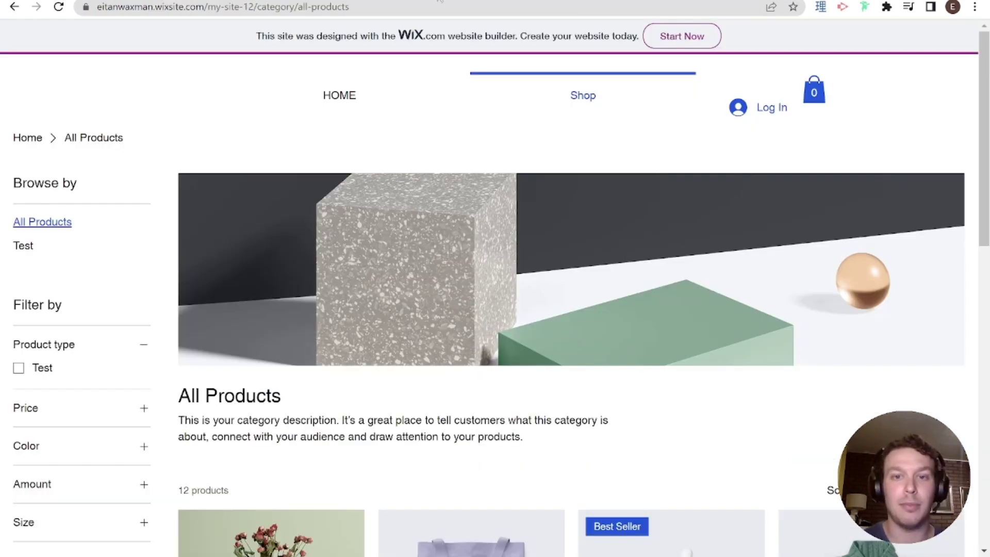
pyautogui.scroll(-3, 521, 142)
pyautogui.scroll(-10, 524, 143)
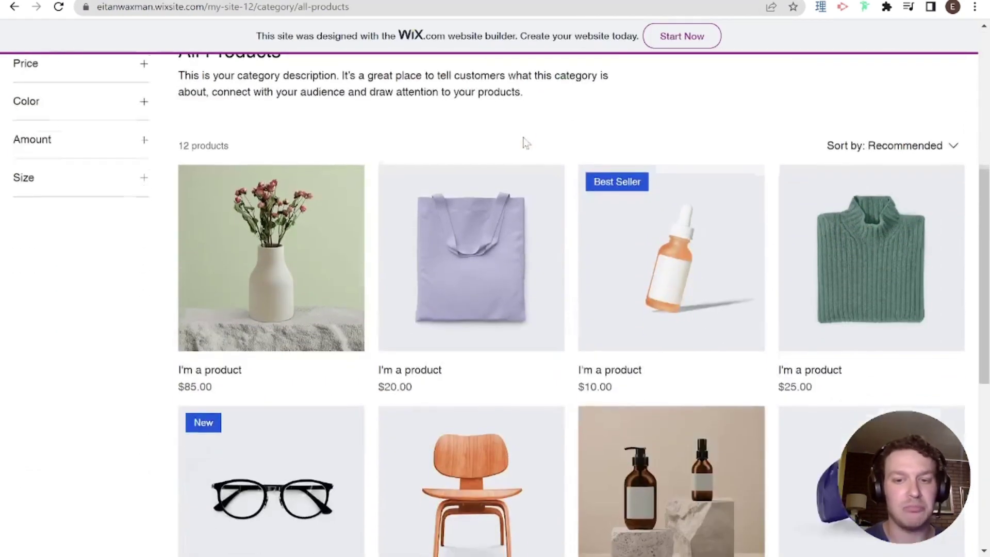
pyautogui.scroll(12, 525, 143)
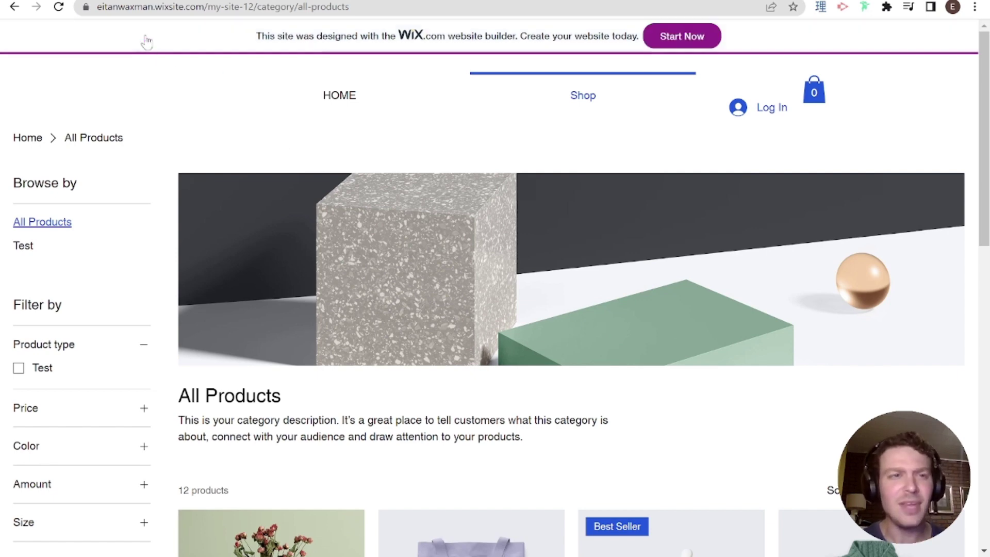
# Return to the site editor, open the Product Page from the store pages and look it over.
pyautogui.click(135, 1)
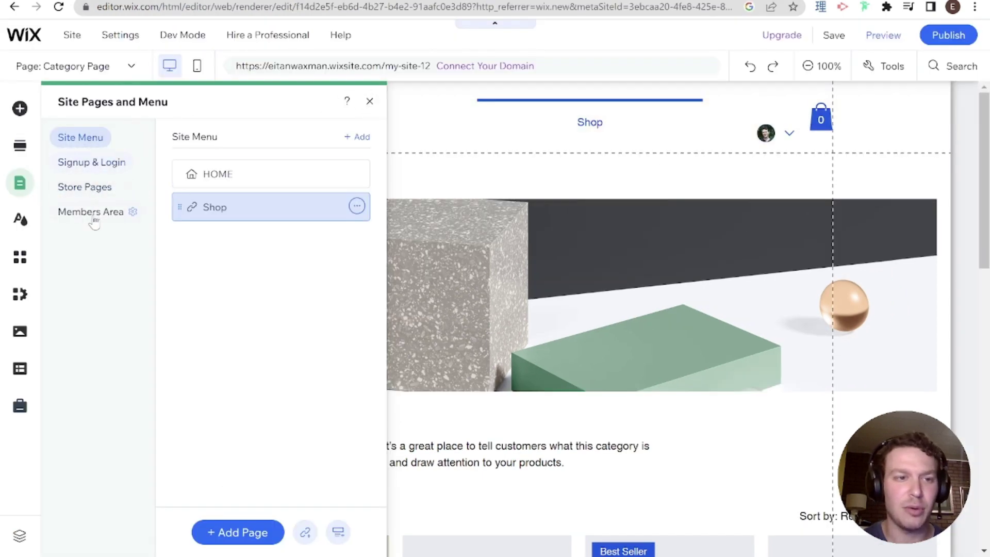
pyautogui.click(97, 189)
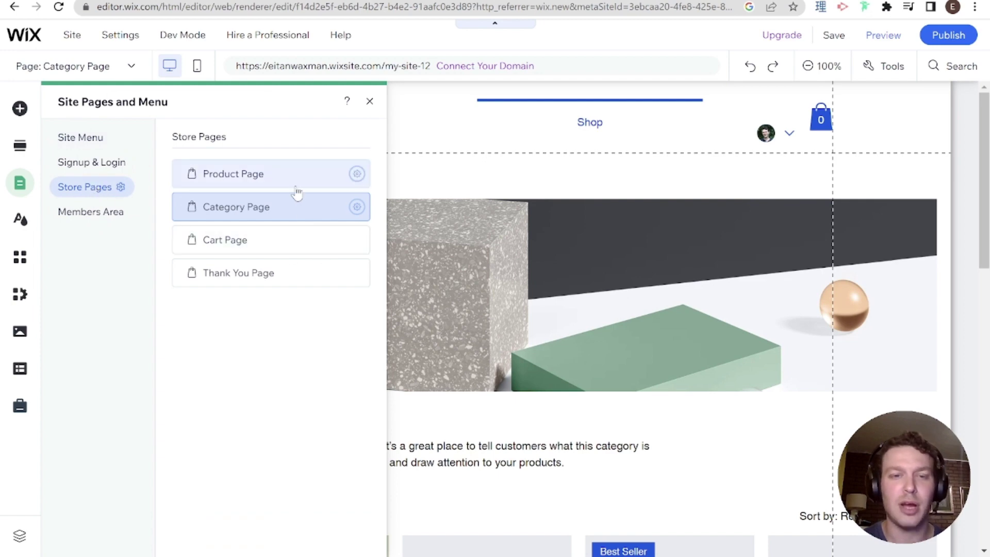
pyautogui.click(302, 175)
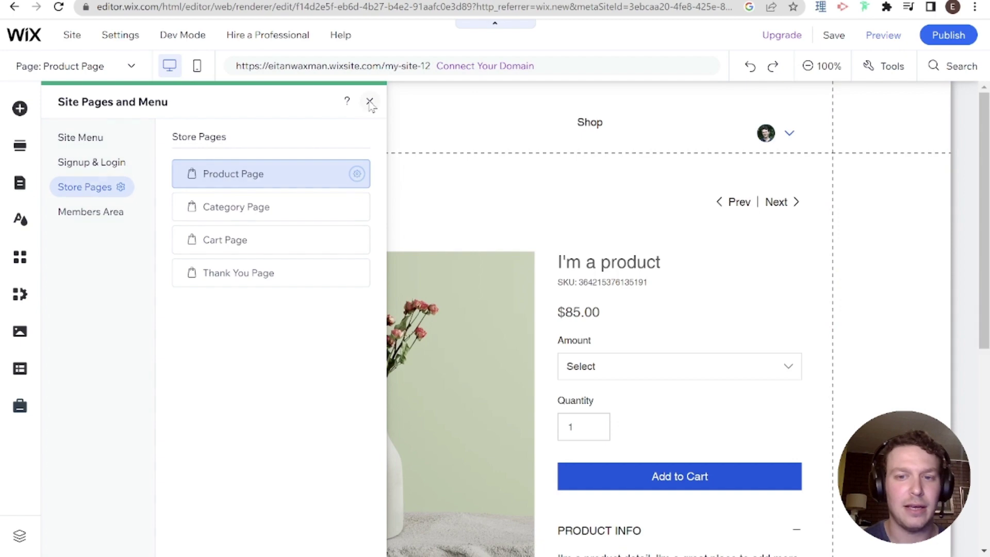
pyautogui.click(370, 102)
pyautogui.scroll(-7, 413, 217)
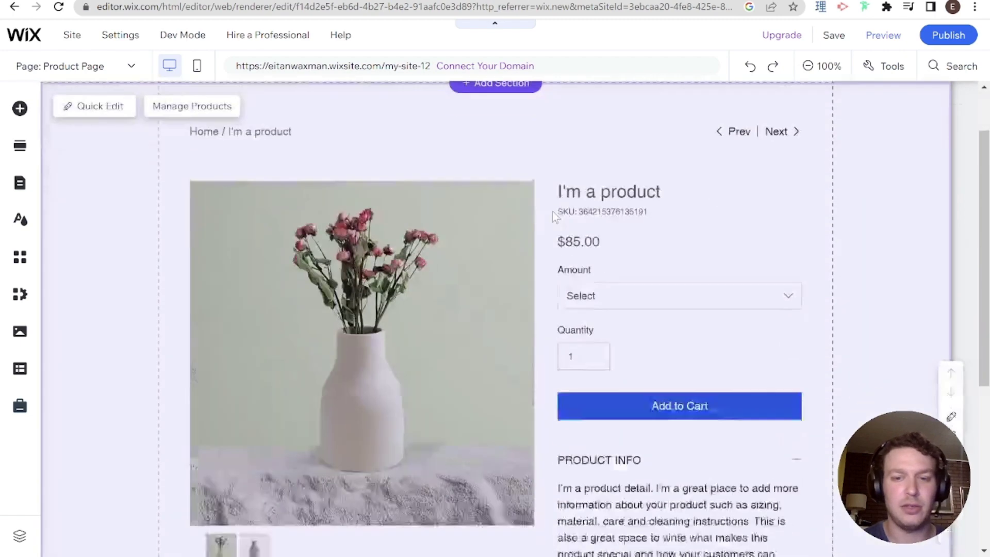
pyautogui.scroll(5, 426, 217)
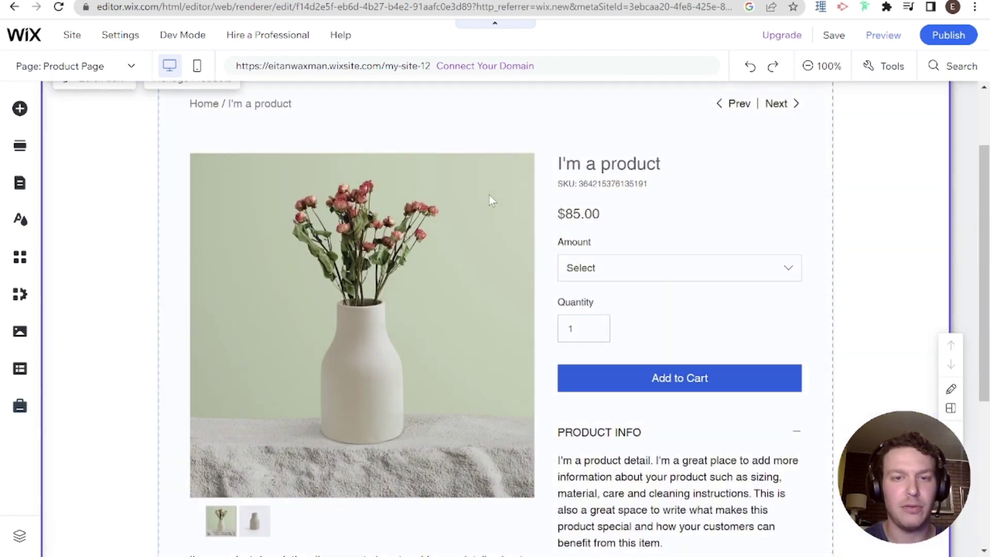
# Add the Wix Reviews plugin to the product page widget.
pyautogui.click(487, 196)
pyautogui.scroll(2, 480, 200)
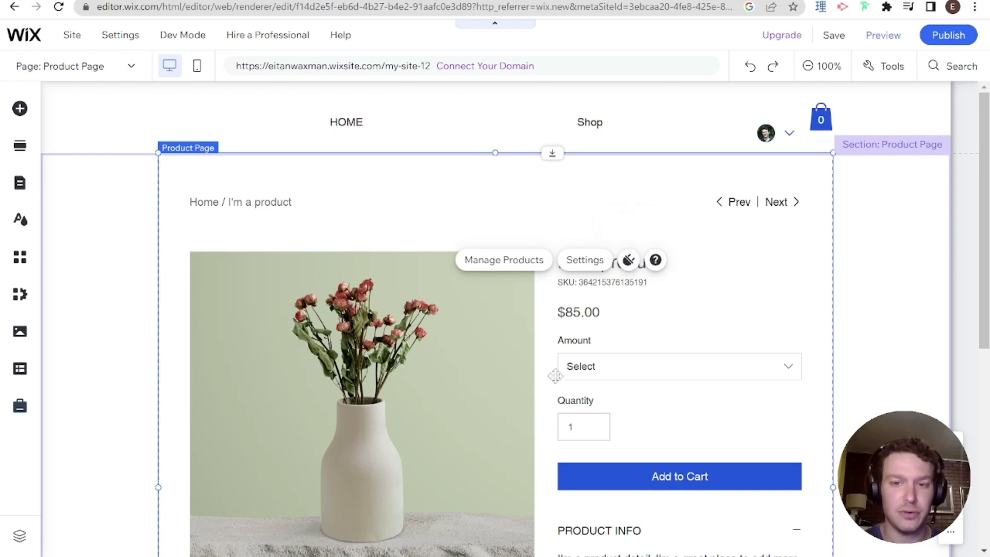
pyautogui.click(628, 260)
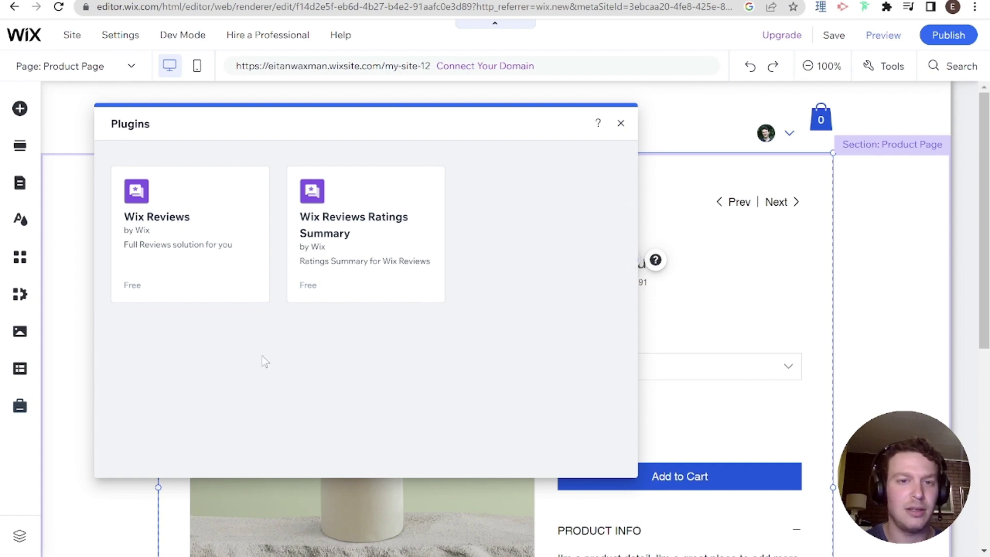
pyautogui.scroll(-7, 265, 361)
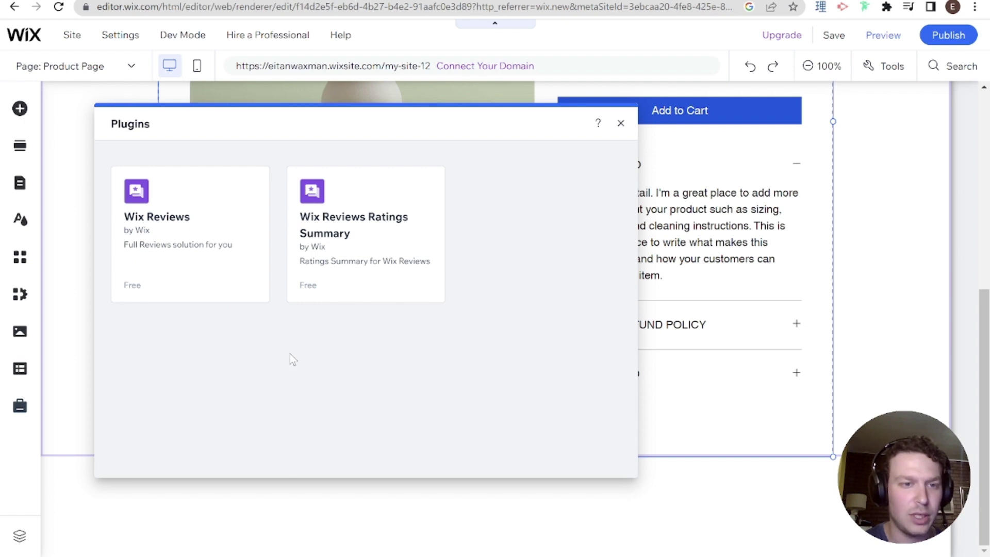
pyautogui.moveTo(194, 265)
pyautogui.moveTo(343, 281)
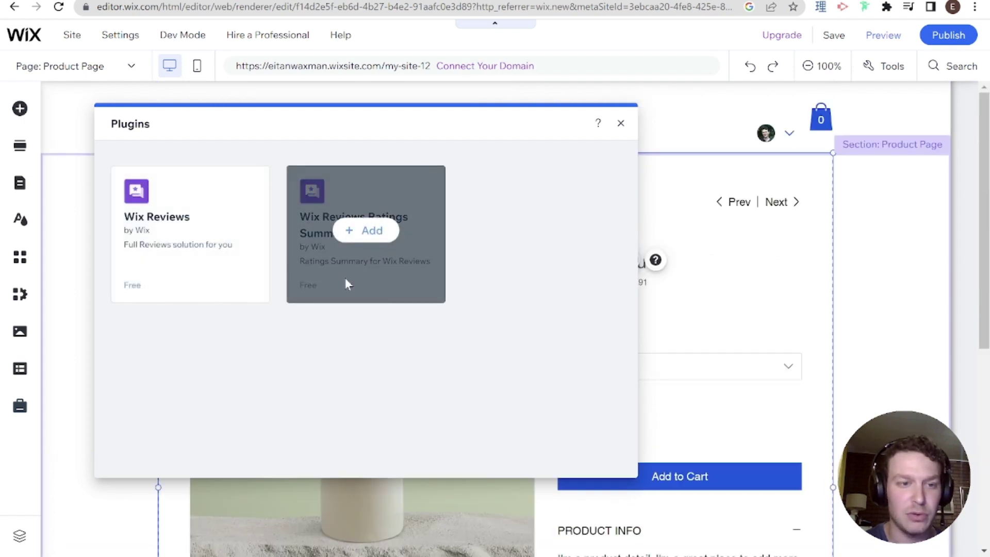
pyautogui.click(200, 232)
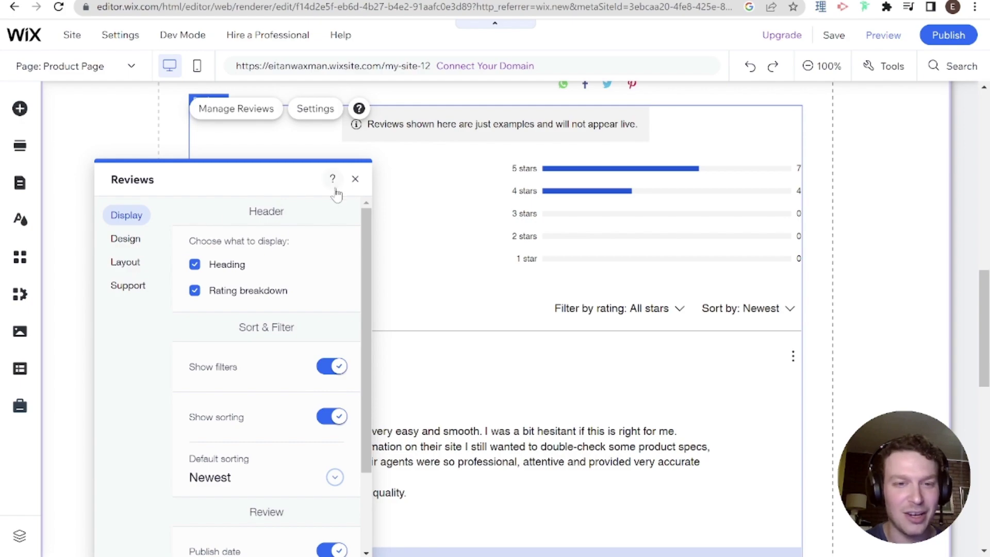
# Close the Reviews settings and look over the reviews section on the product page.
pyautogui.click(355, 179)
pyautogui.scroll(-4, 416, 281)
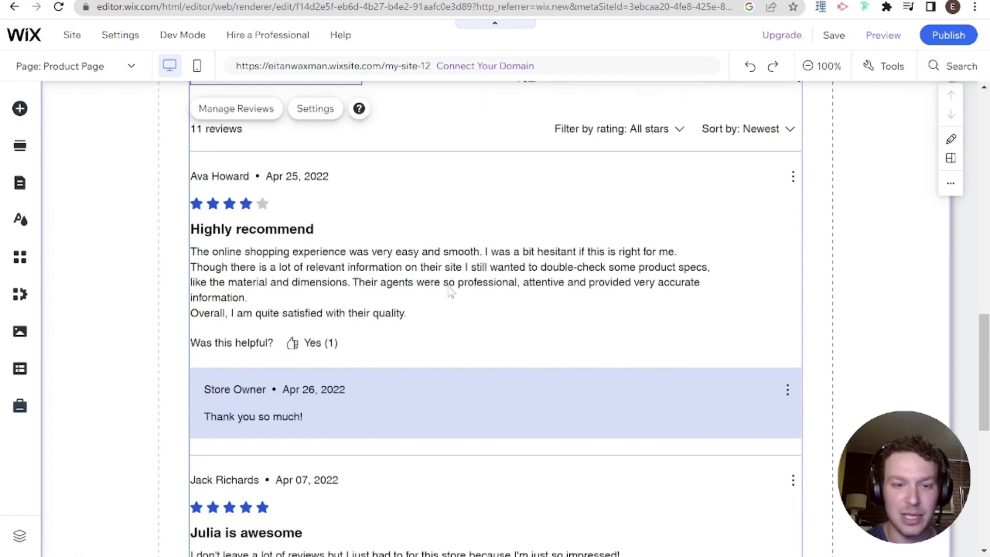
pyautogui.scroll(-5, 450, 292)
pyautogui.scroll(8, 450, 292)
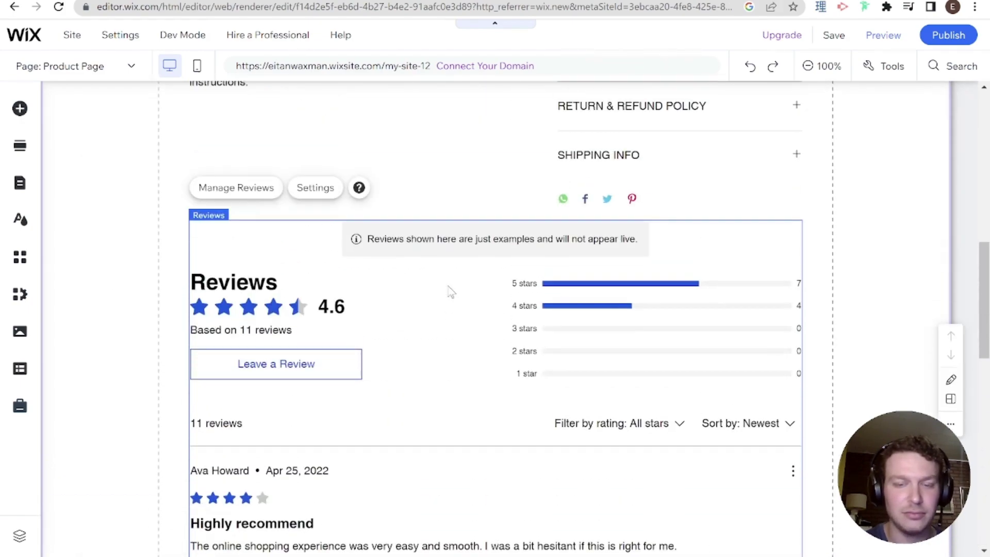
# Open the store's product reviews management, look through the pending and rejected reviews, and close it.
pyautogui.scroll(4, 450, 291)
pyautogui.scroll(-4, 435, 353)
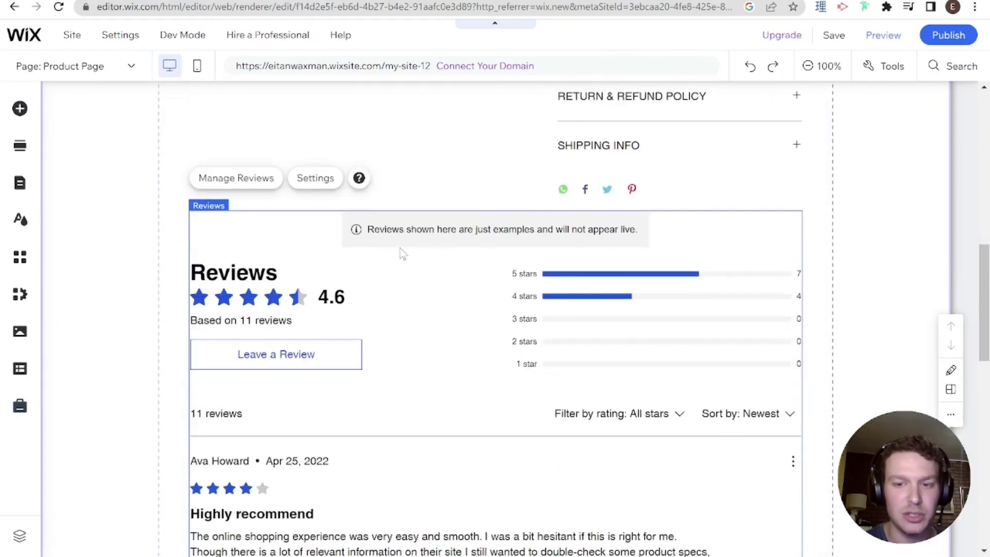
pyautogui.click(267, 184)
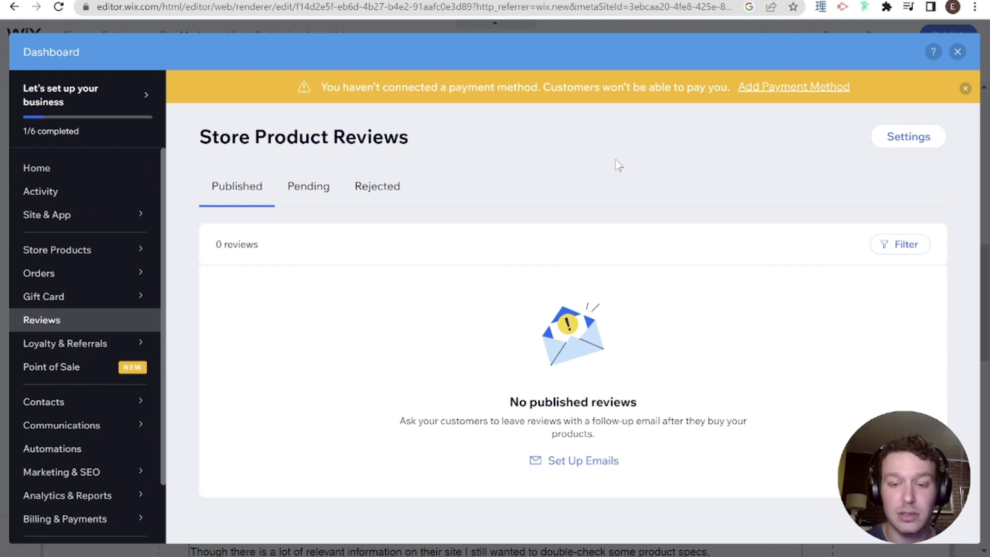
pyautogui.click(311, 193)
pyautogui.click(363, 195)
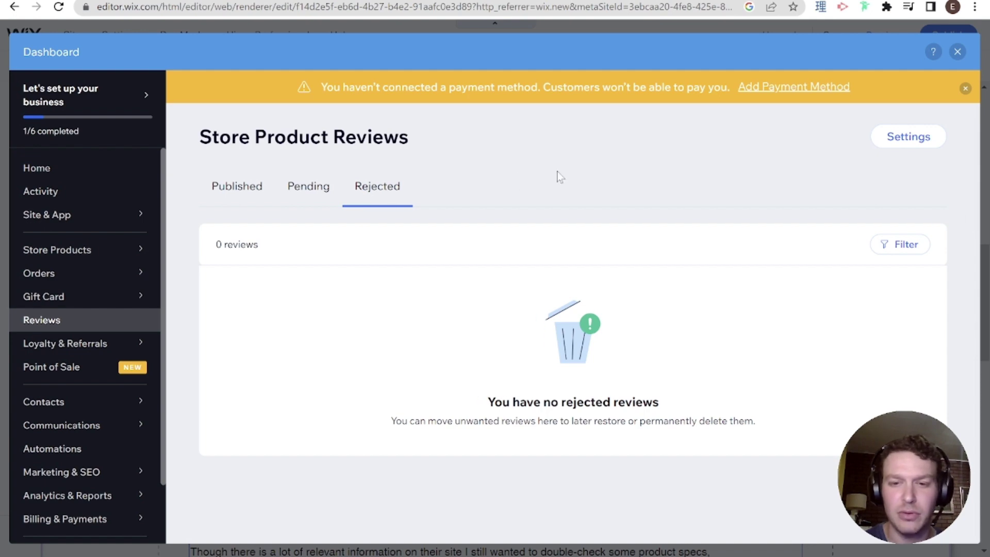
pyautogui.click(954, 55)
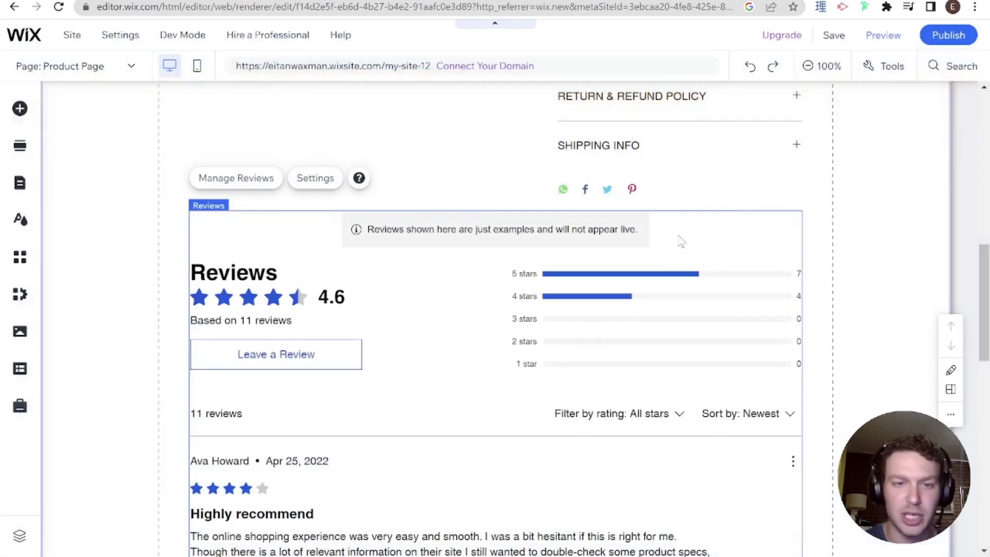
# Look through the Reviews widget's display, design, support and layout settings, including the Reviews Area options, and close them.
pyautogui.click(292, 177)
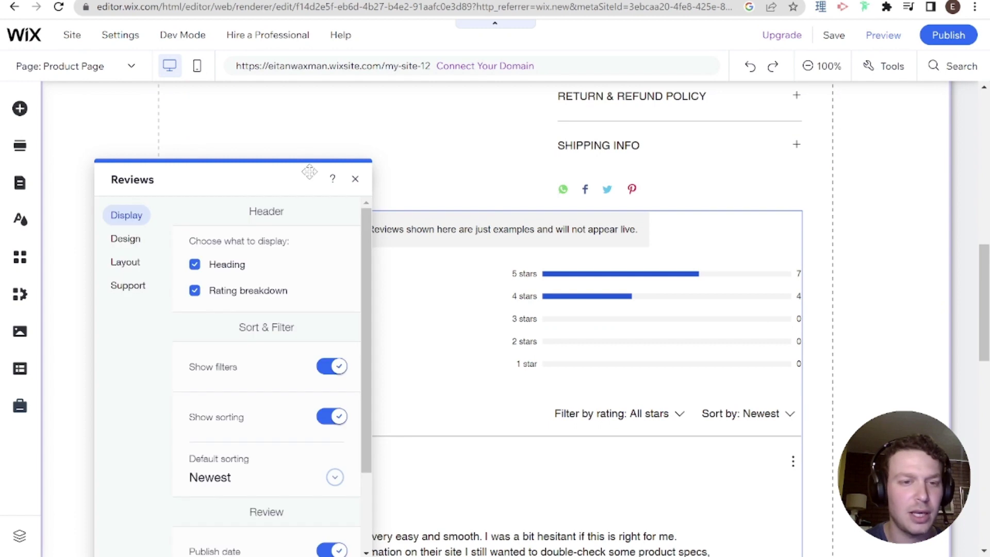
pyautogui.moveTo(287, 183); pyautogui.dragTo(310, 125)
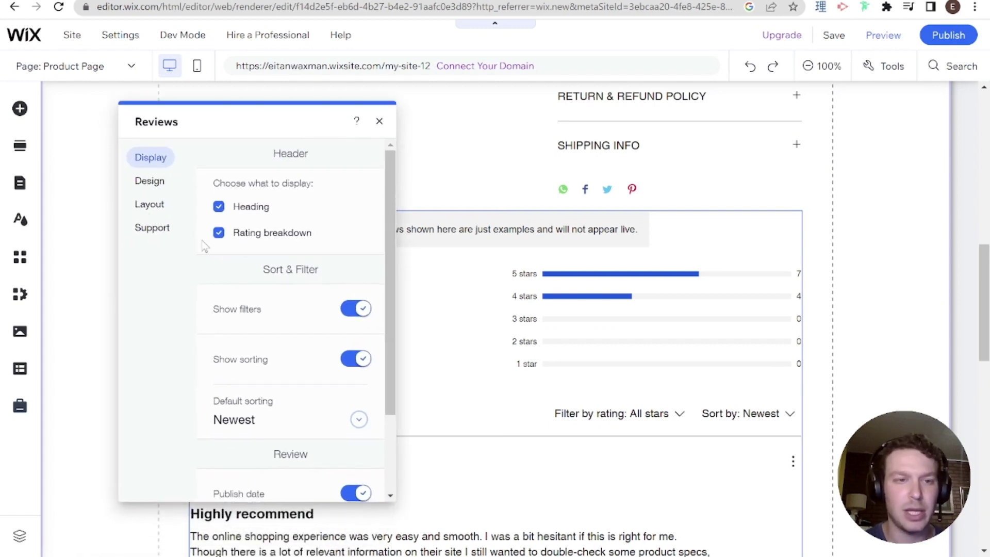
pyautogui.click(145, 204)
pyautogui.click(163, 185)
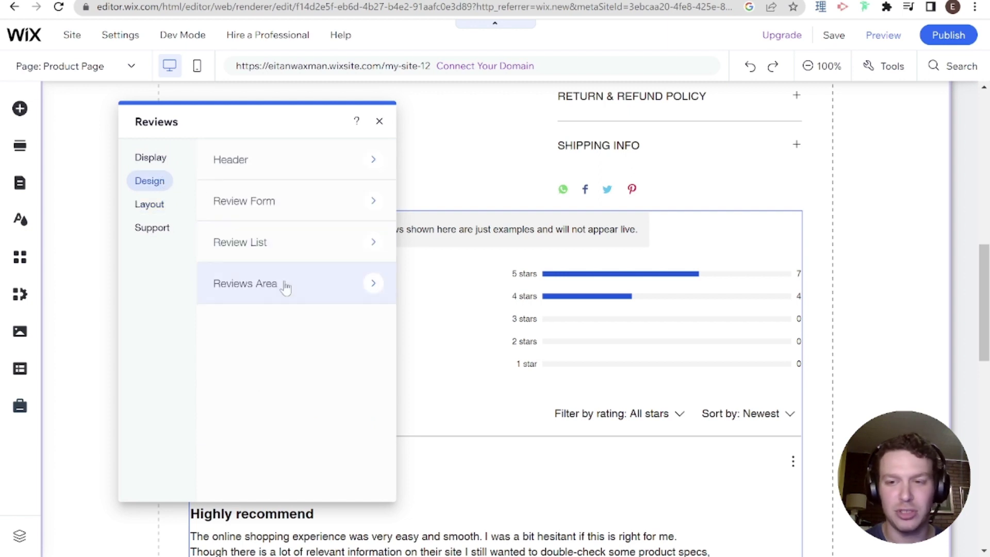
pyautogui.click(294, 299)
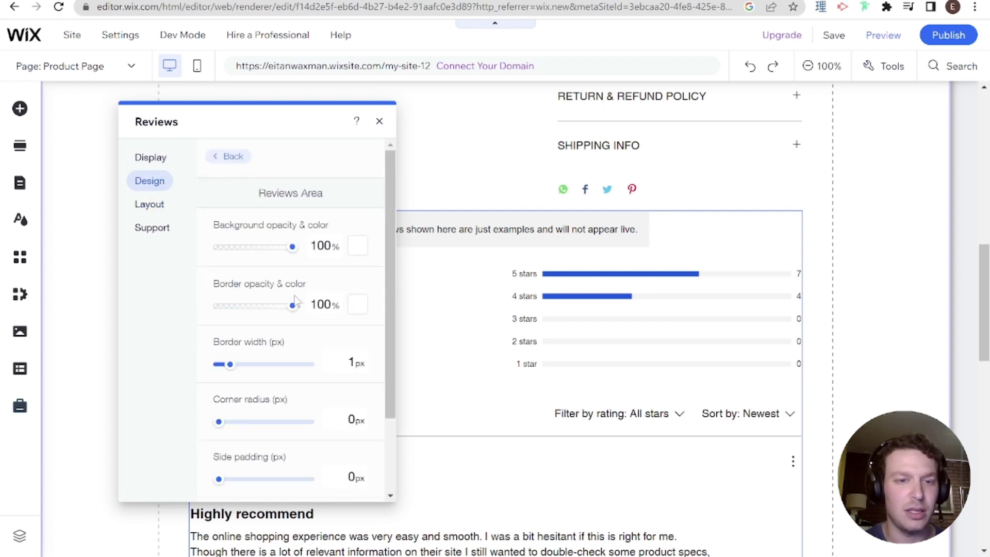
pyautogui.click(140, 228)
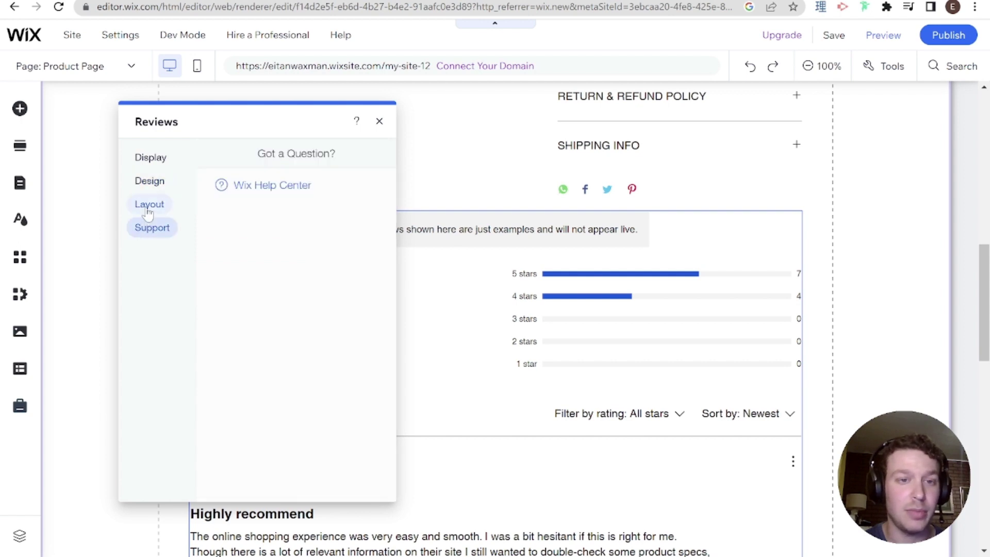
pyautogui.click(149, 206)
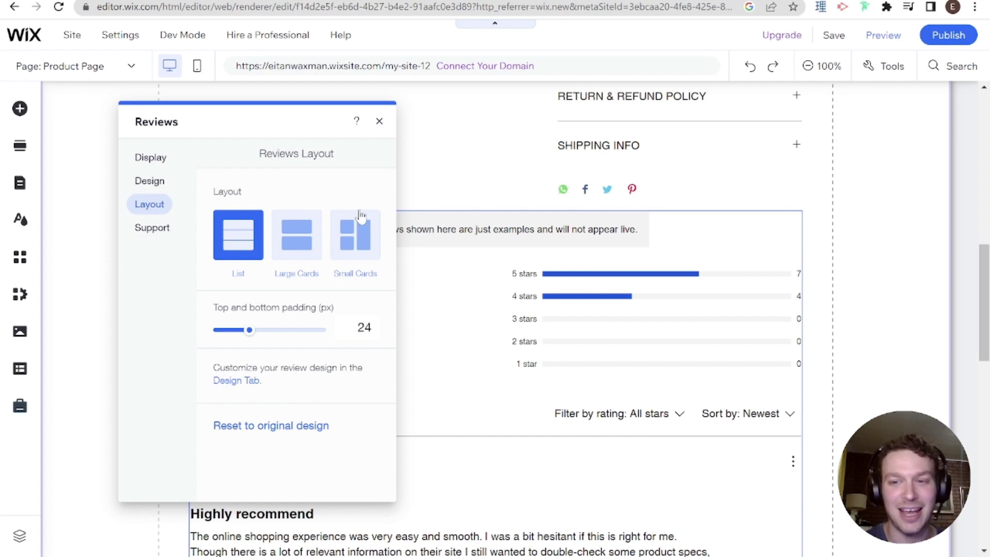
pyautogui.click(380, 121)
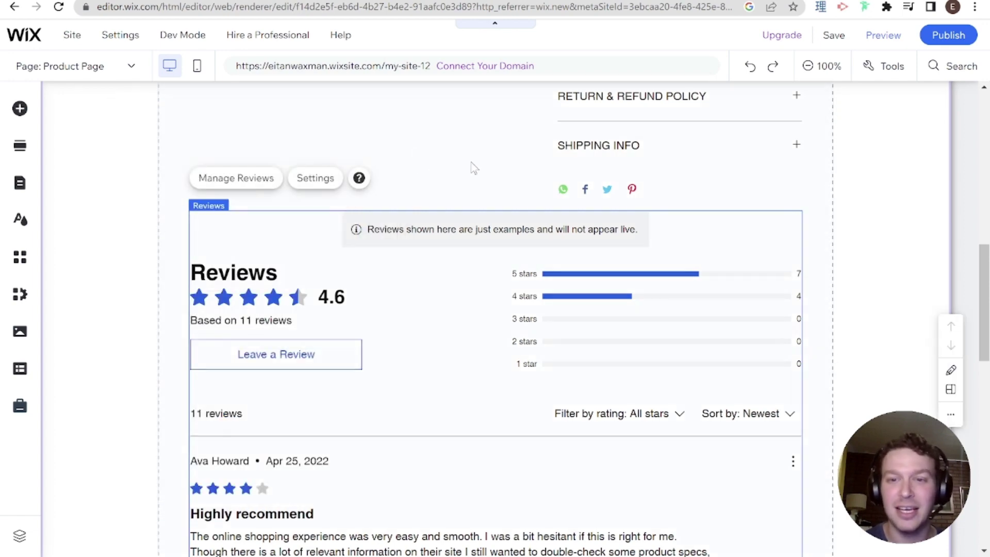
# Publish the site and open the $20 tote bag product from the live All Products page.
pyautogui.click(948, 35)
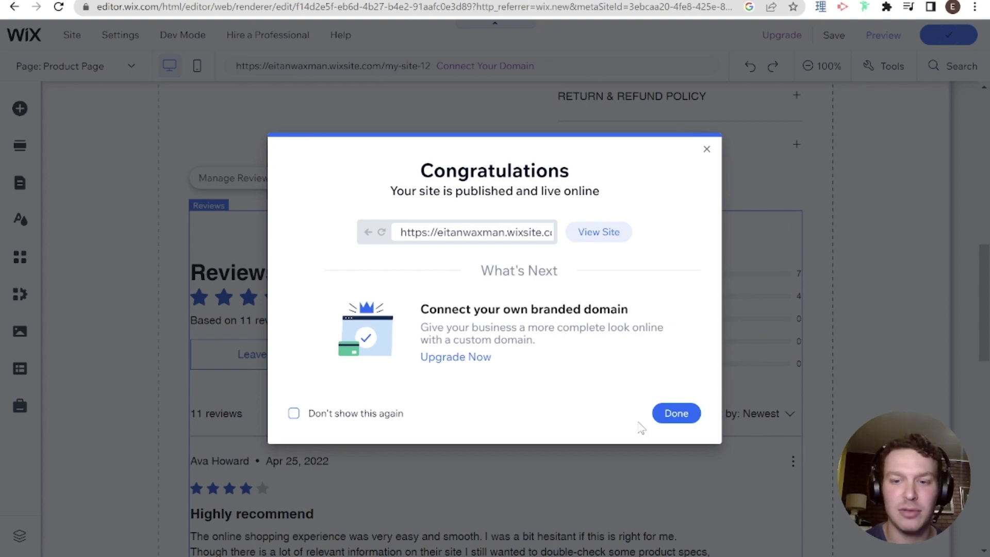
pyautogui.click(670, 415)
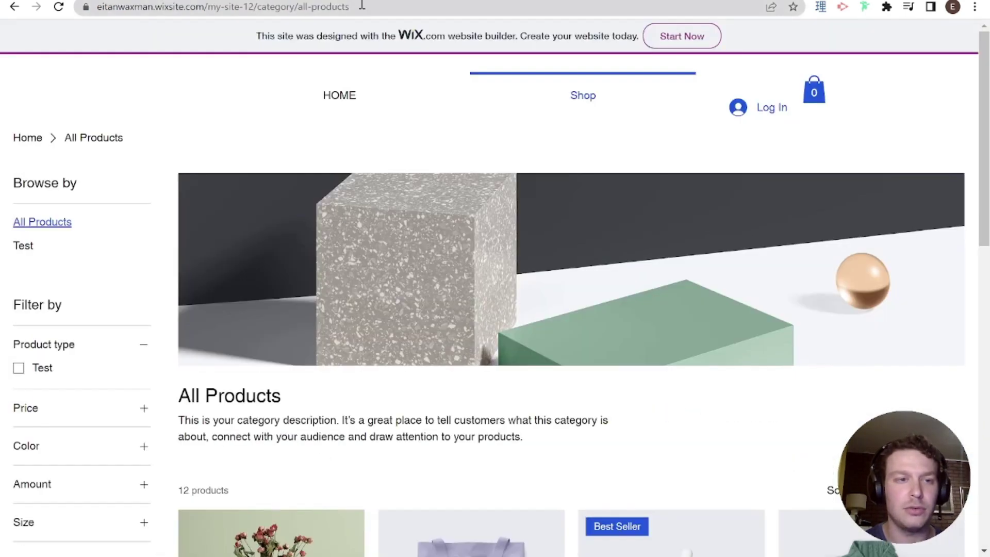
pyautogui.scroll(-4, 483, 417)
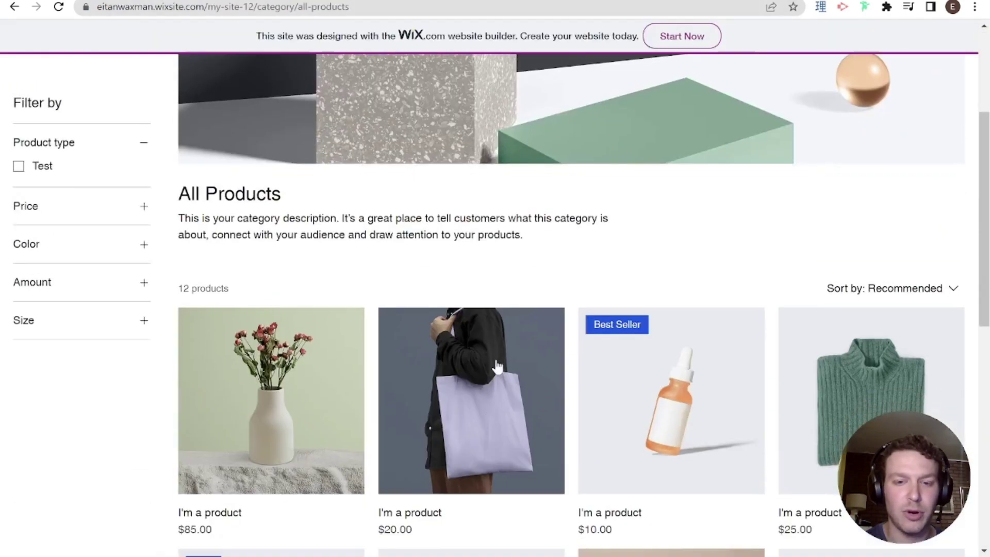
pyautogui.click(497, 367)
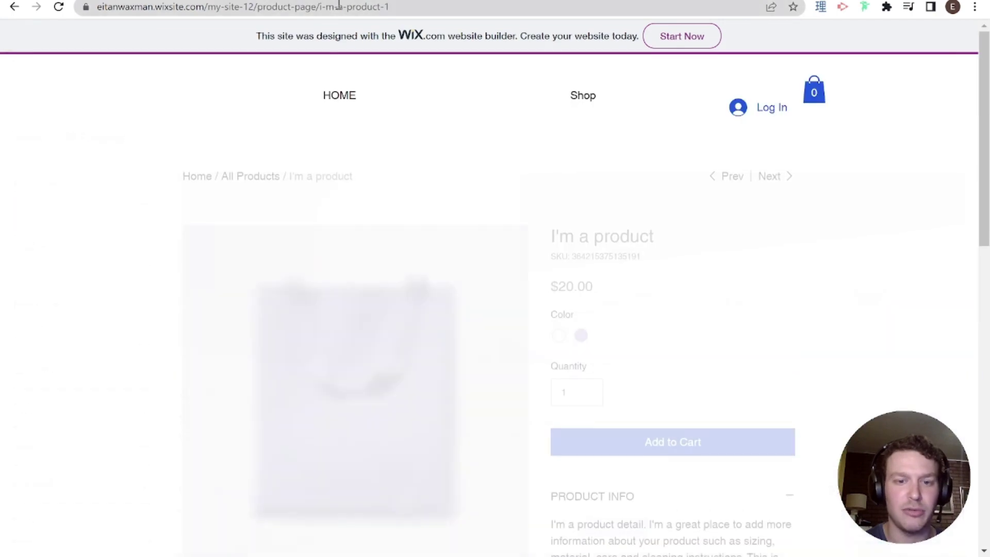
# Reload the live tote bag product page and bring up its reviews section.
pyautogui.click(338, 5)
pyautogui.scroll(-5, 531, 182)
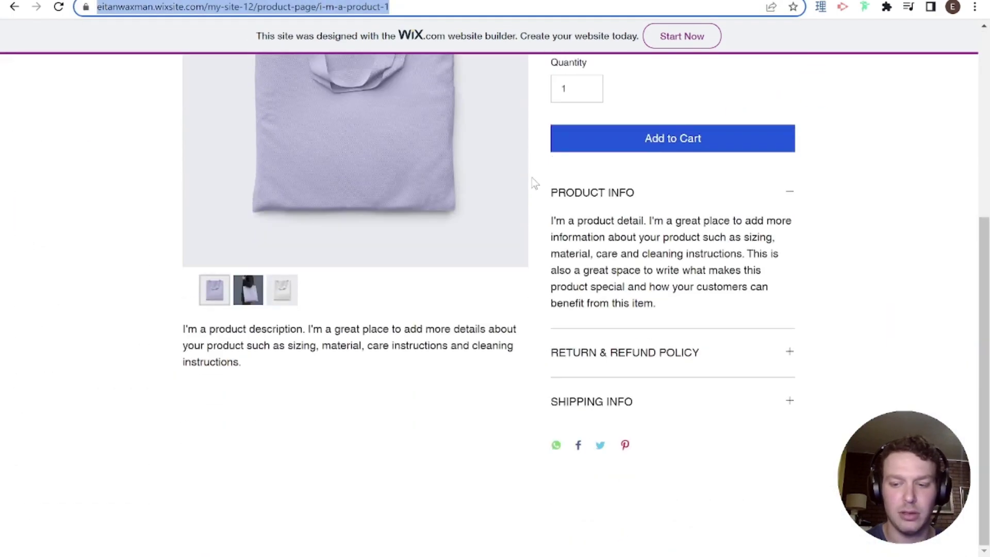
pyautogui.press('Return')
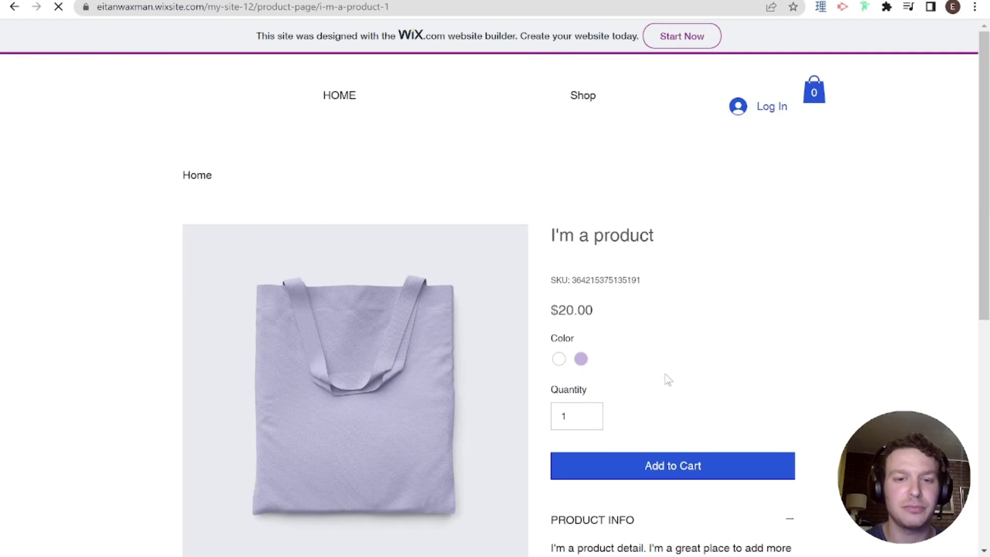
pyautogui.scroll(-7, 613, 360)
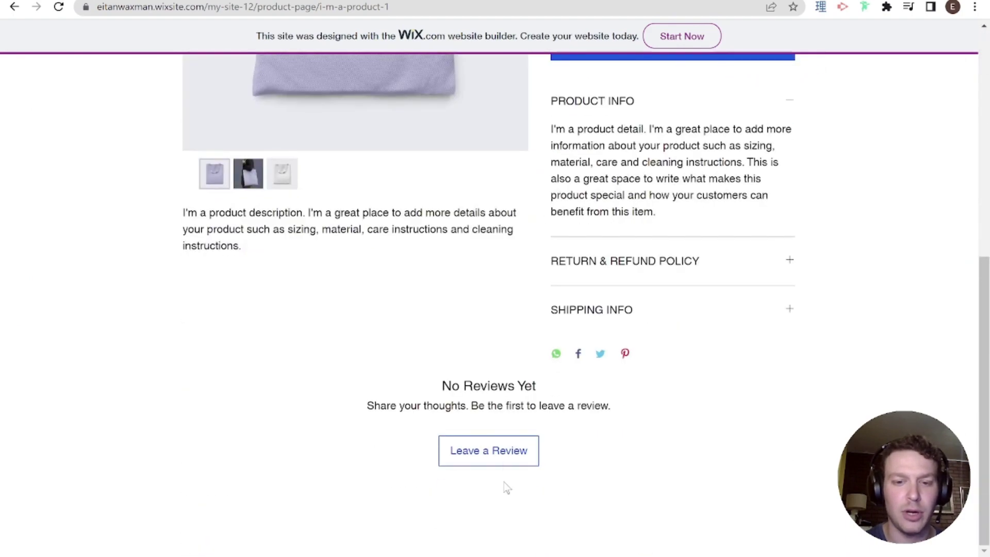
# Start a new review for the tote bag and fill in the reviewer's name and e-mail.
pyautogui.click(504, 455)
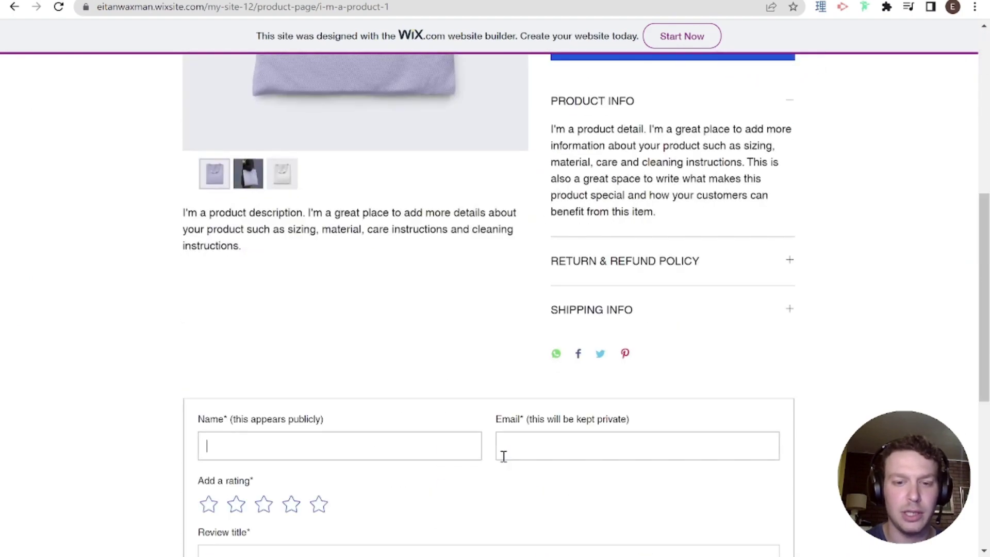
pyautogui.scroll(-3, 385, 343)
pyautogui.click(343, 268)
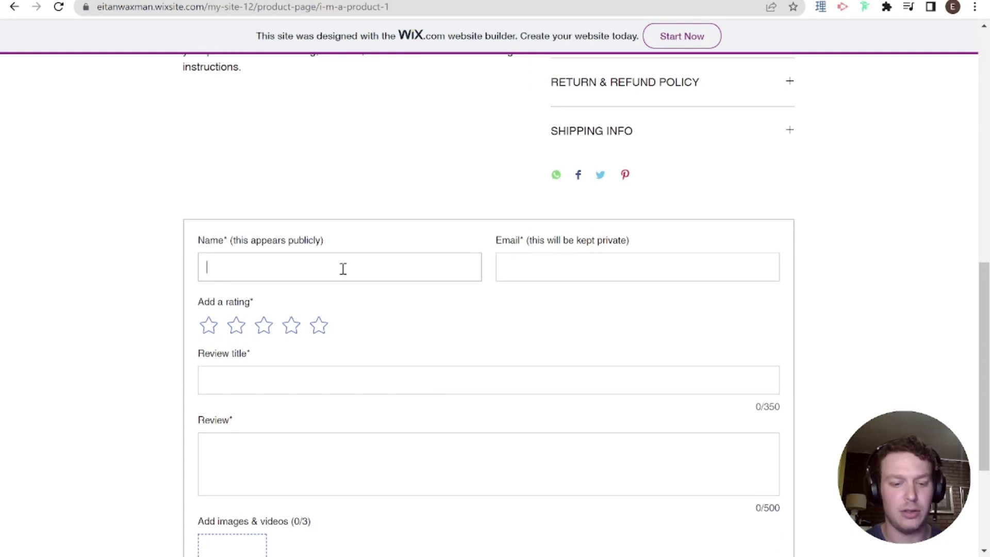
pyautogui.write('Test')
pyautogui.click(557, 262)
pyautogui.write('t')
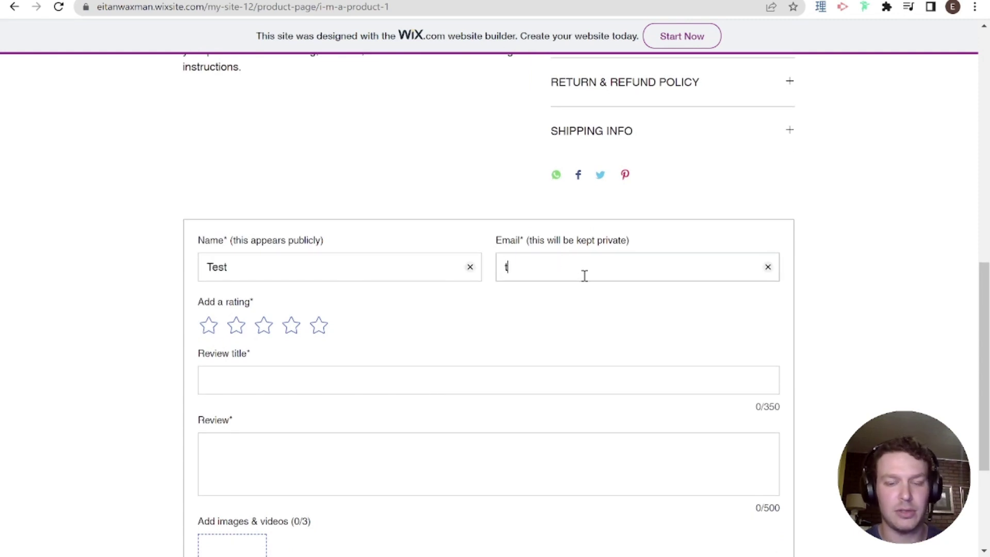
pyautogui.write('est@gmail.com')
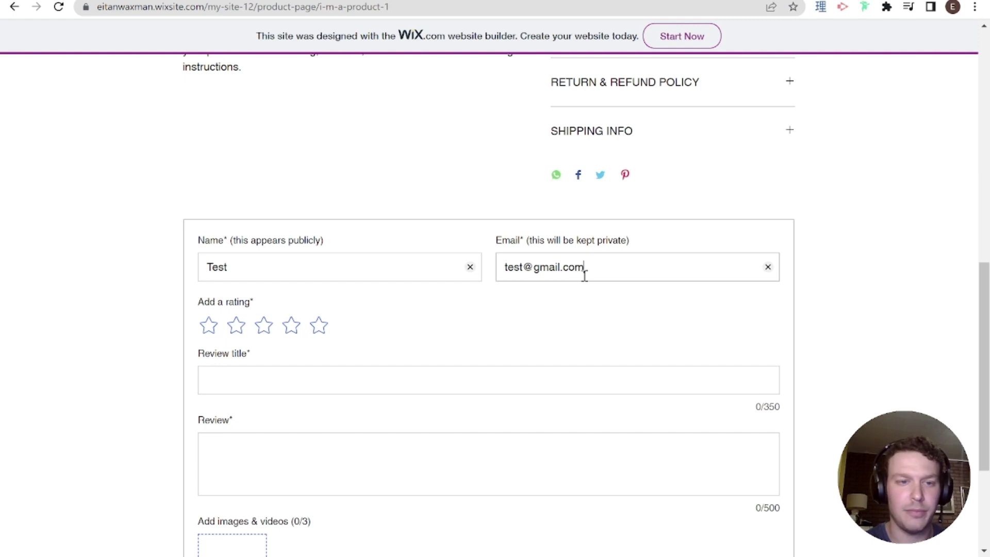
# Rate the product four stars, title the review "This is the best", enter "yay" as its text and publish it.
pyautogui.click(284, 328)
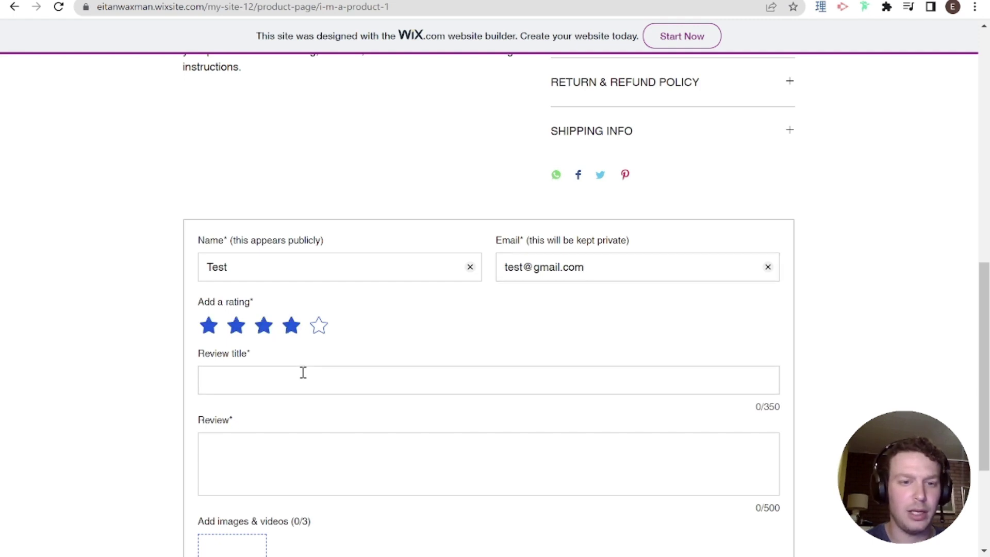
pyautogui.click(290, 330)
pyautogui.click(300, 384)
pyautogui.scroll(-2, 339, 351)
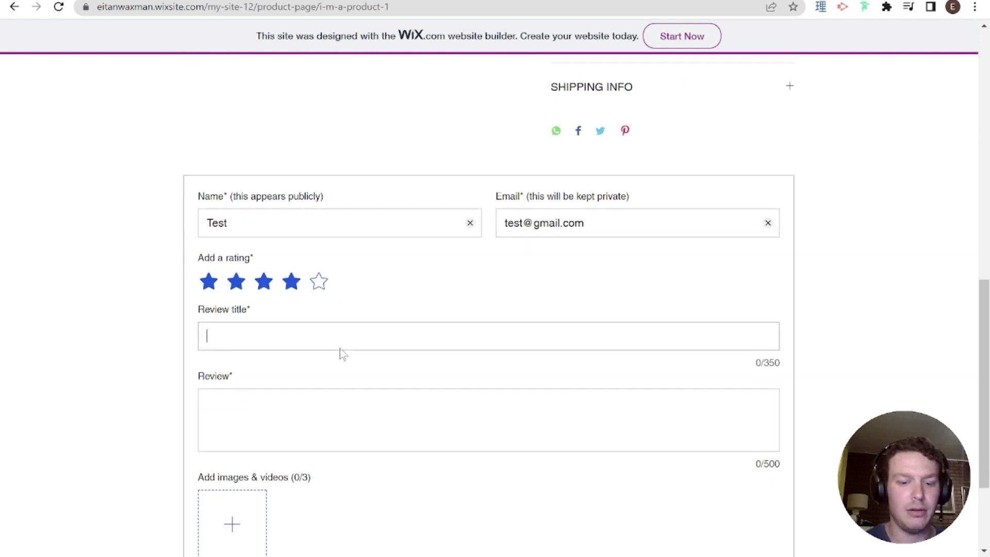
pyautogui.write('This is the ')
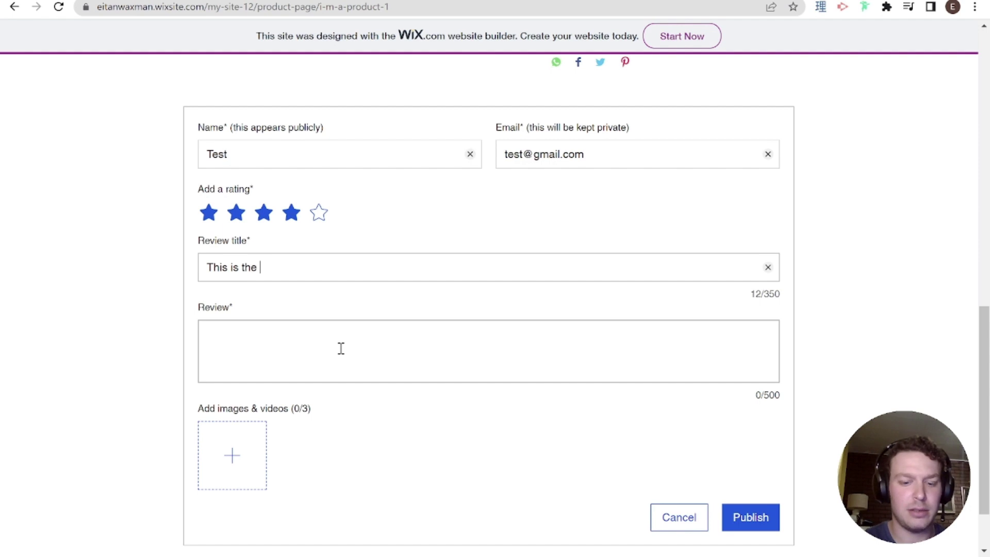
pyautogui.write('best')
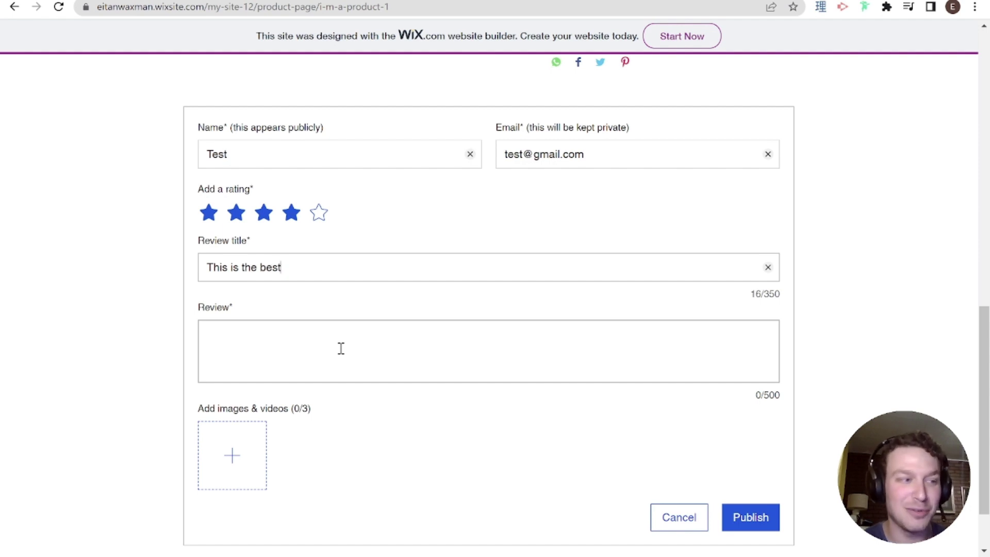
pyautogui.click(341, 348)
pyautogui.write('yay')
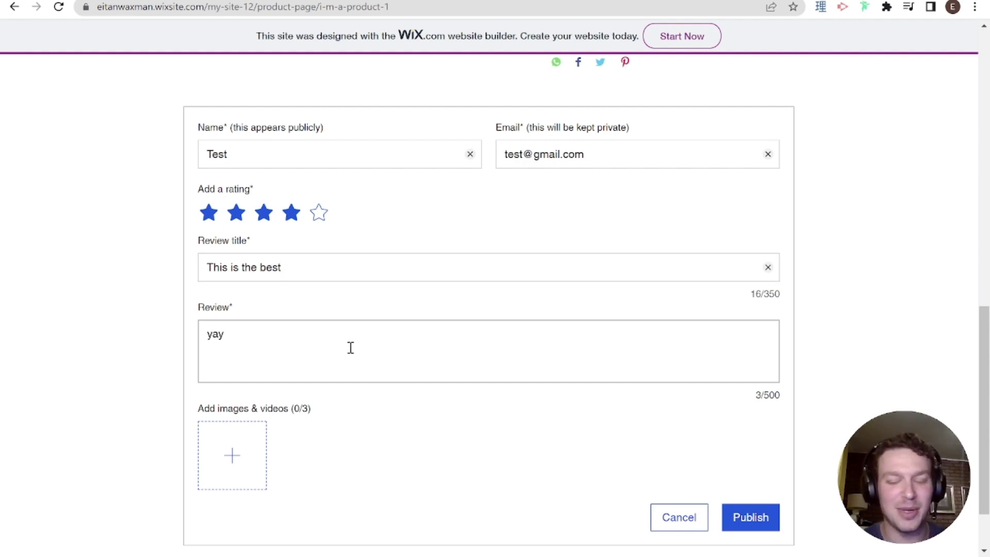
pyautogui.click(757, 515)
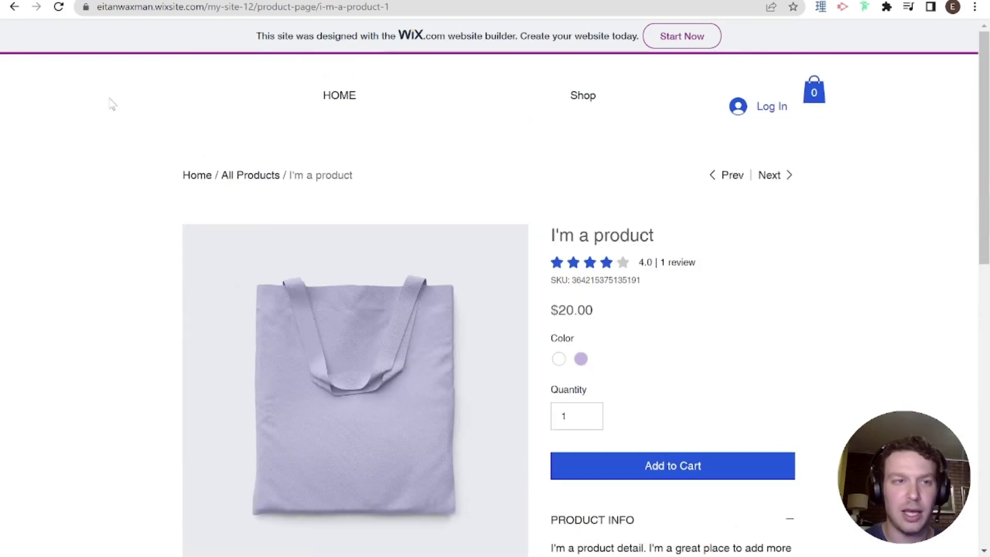
# Return to the All Products page, check the reviews section of the $10 Best Seller product, and look over the product grid.
pyautogui.click(14, 7)
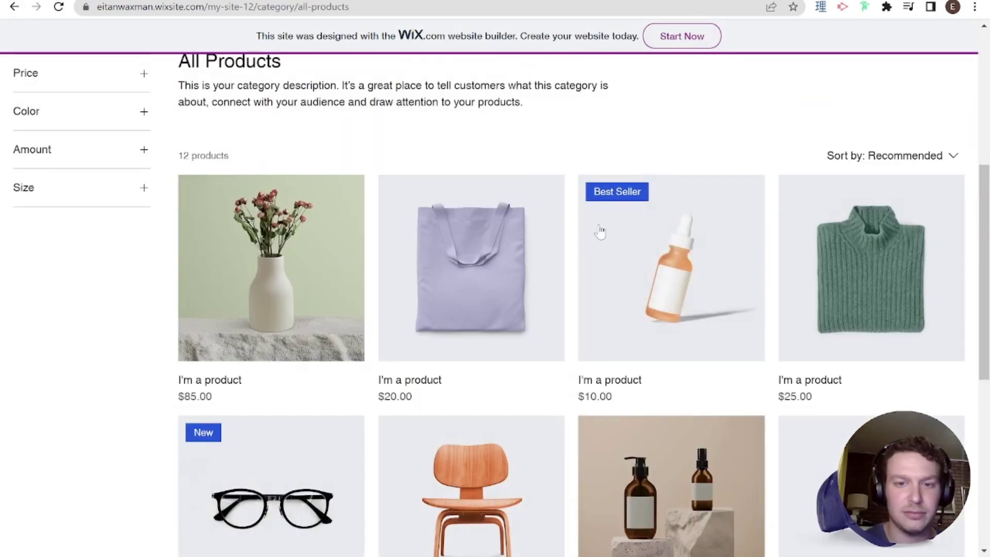
pyautogui.click(698, 303)
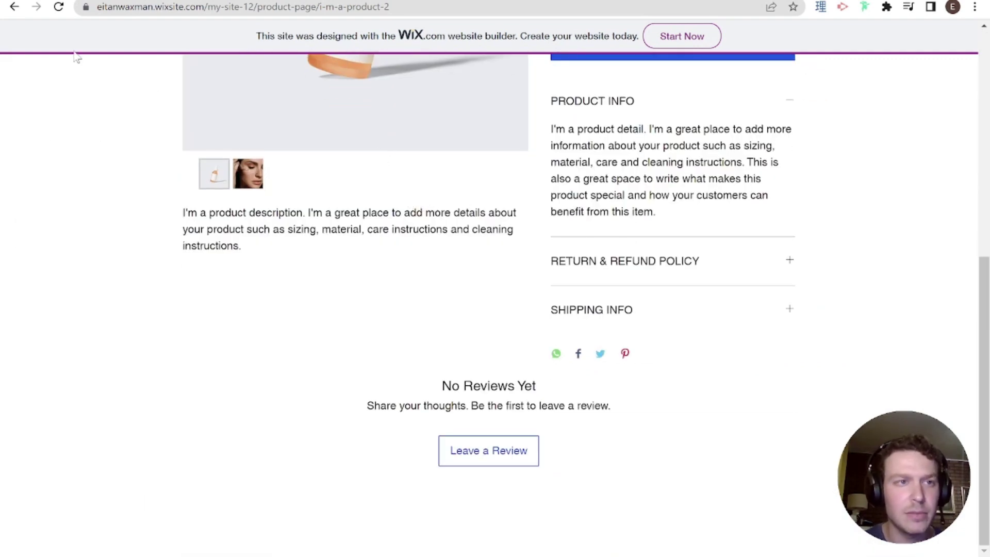
pyautogui.click(15, 7)
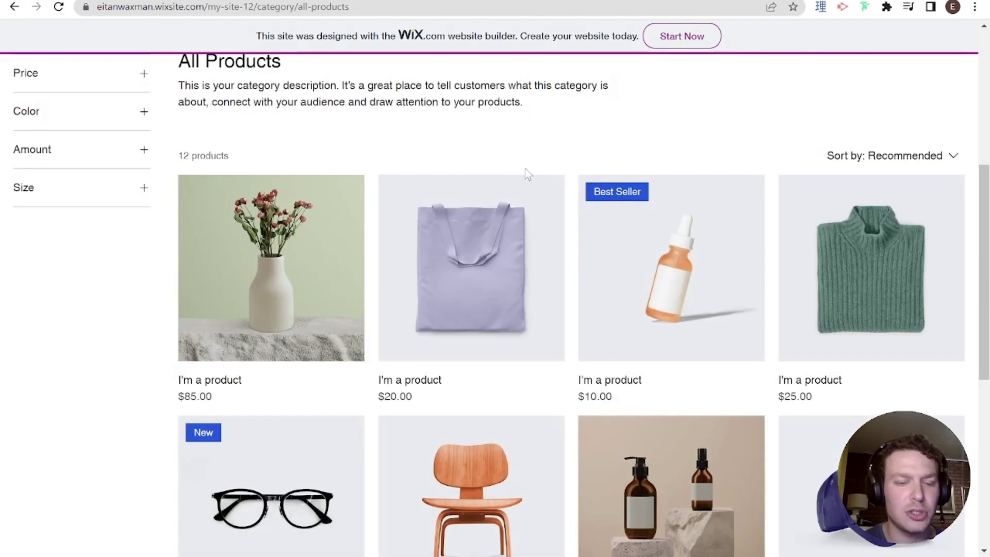
pyautogui.scroll(-3, 568, 198)
pyautogui.scroll(-10, 569, 202)
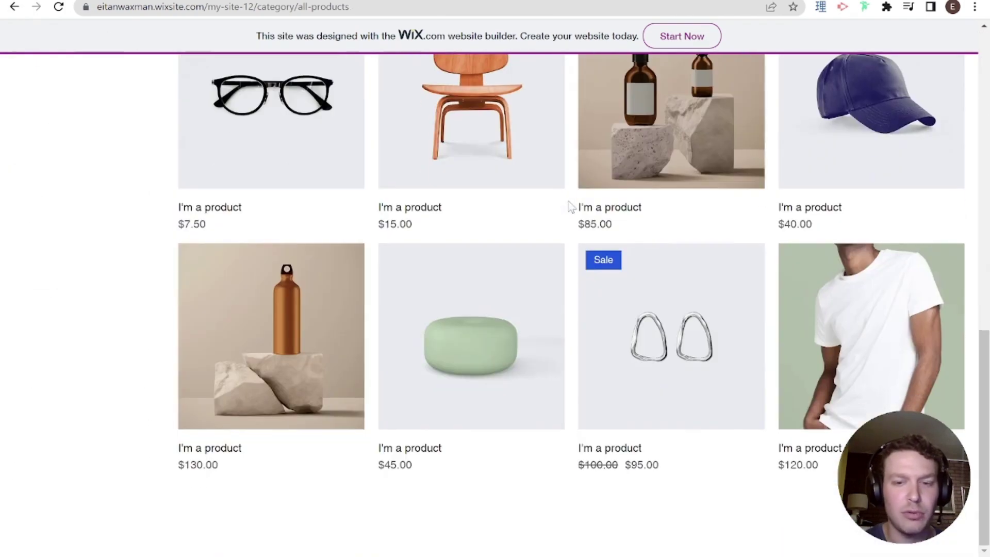
pyautogui.scroll(14, 568, 202)
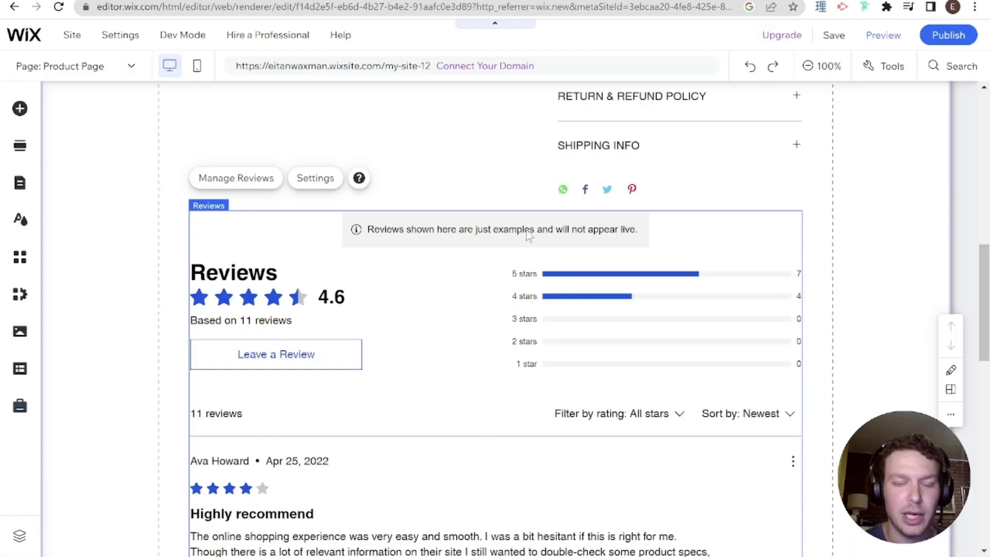
# Open the plugins of the Product Page widget and remove the Wix Reviews plugin, including its data.
pyautogui.scroll(5, 531, 232)
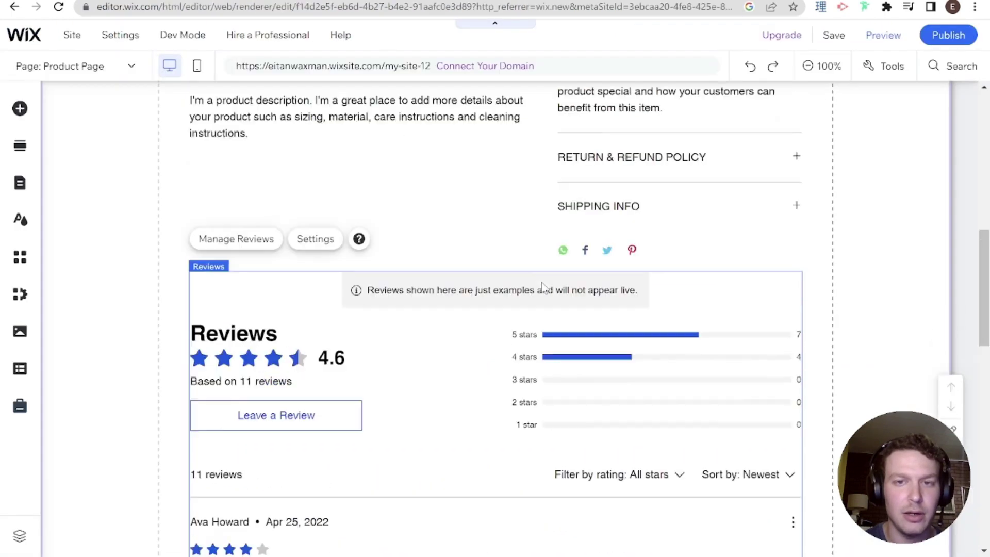
pyautogui.click(601, 231)
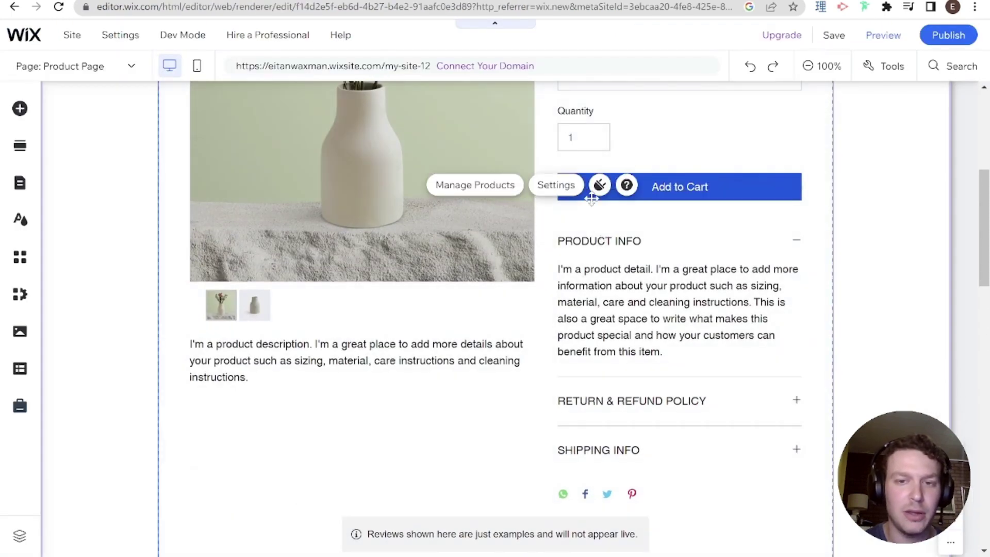
pyautogui.click(599, 185)
pyautogui.moveTo(407, 305)
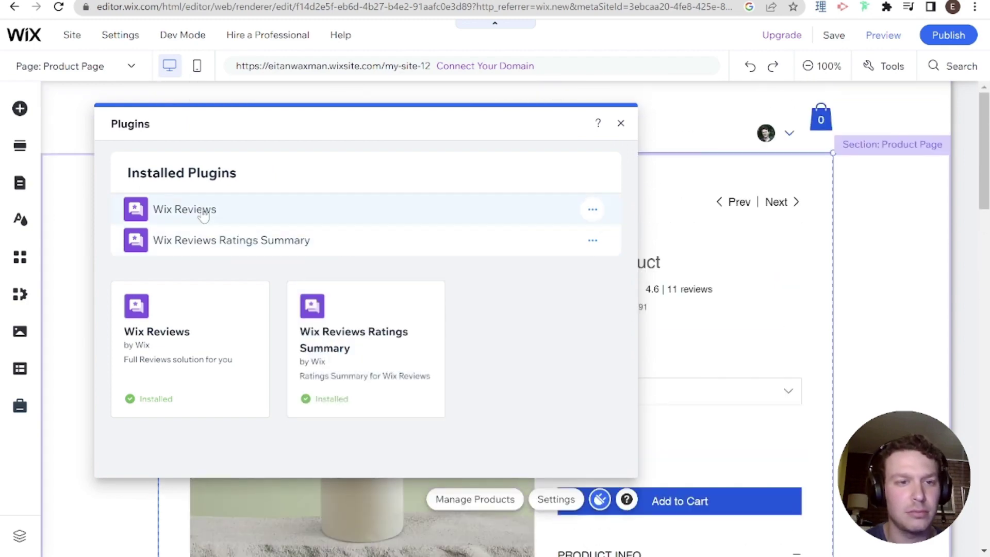
pyautogui.moveTo(196, 211)
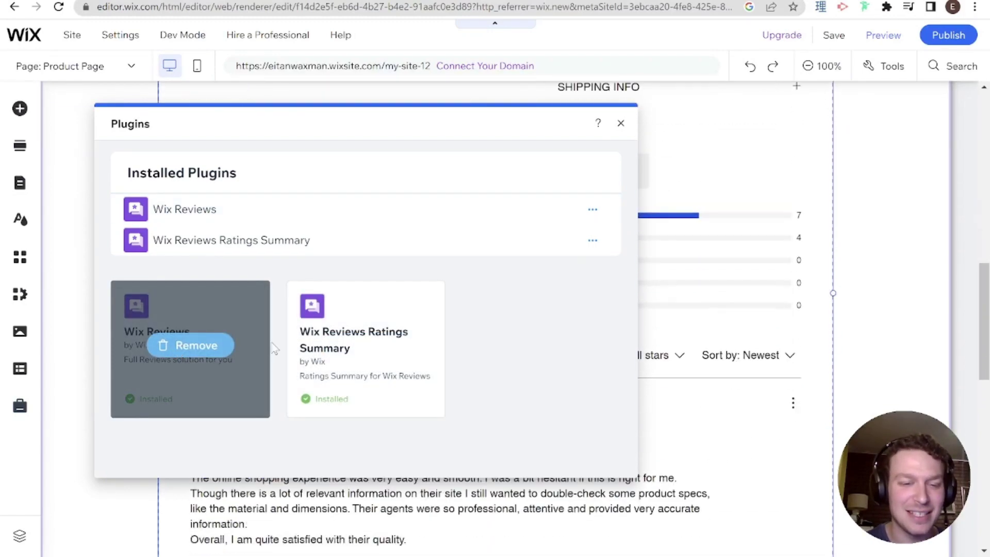
pyautogui.click(191, 345)
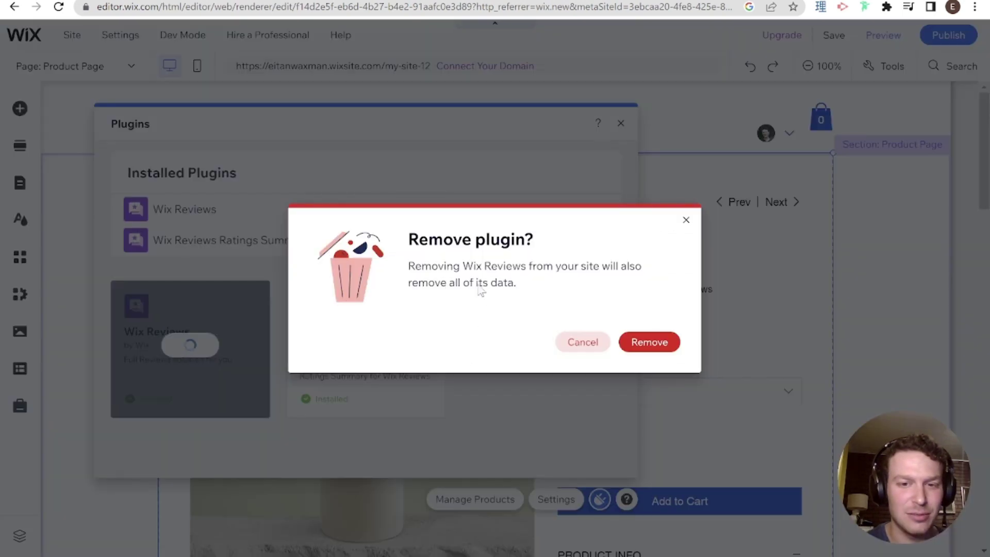
pyautogui.click(645, 345)
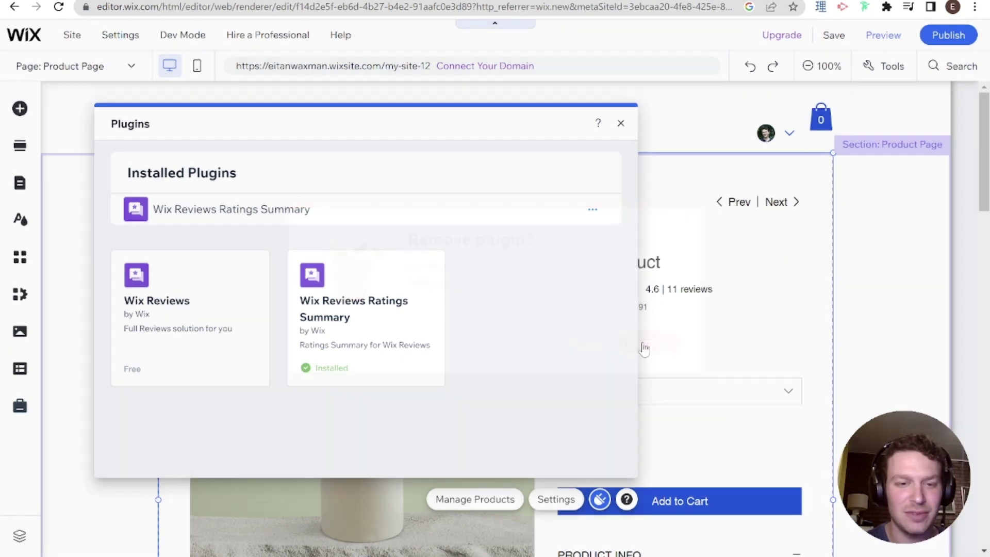
# Look over the available review plugins, close the Plugins window and inspect the ratings summary under the product title.
pyautogui.moveTo(287, 332)
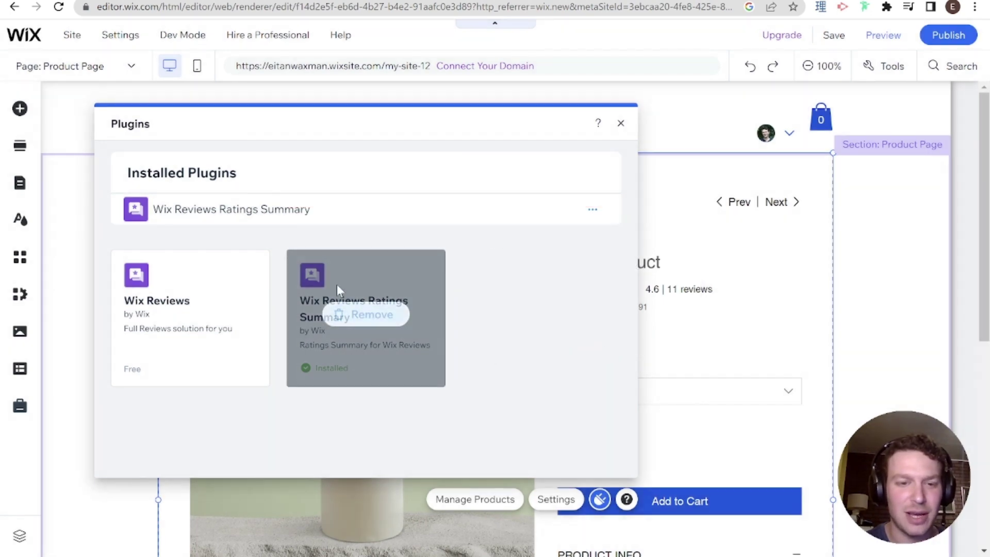
pyautogui.click(408, 313)
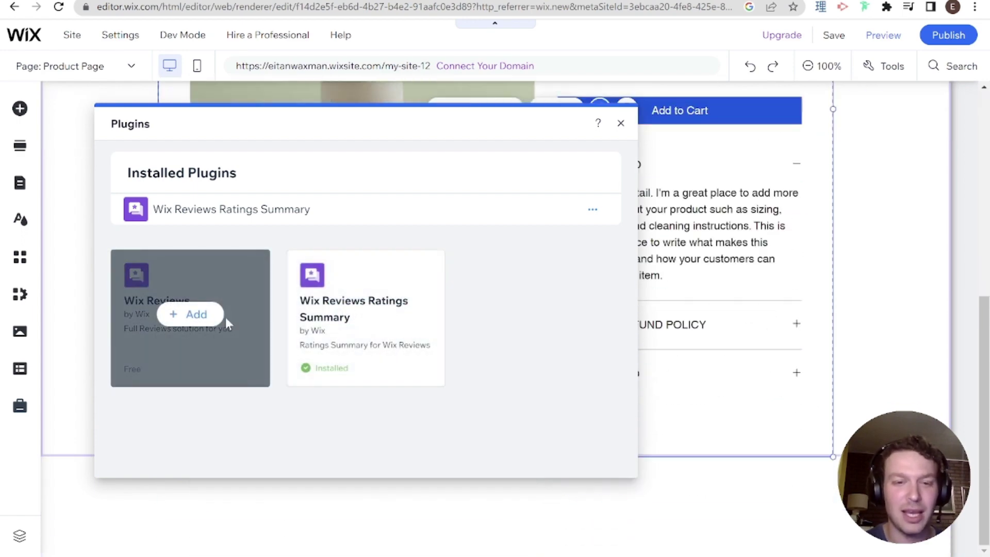
pyautogui.moveTo(211, 334)
pyautogui.moveTo(389, 313)
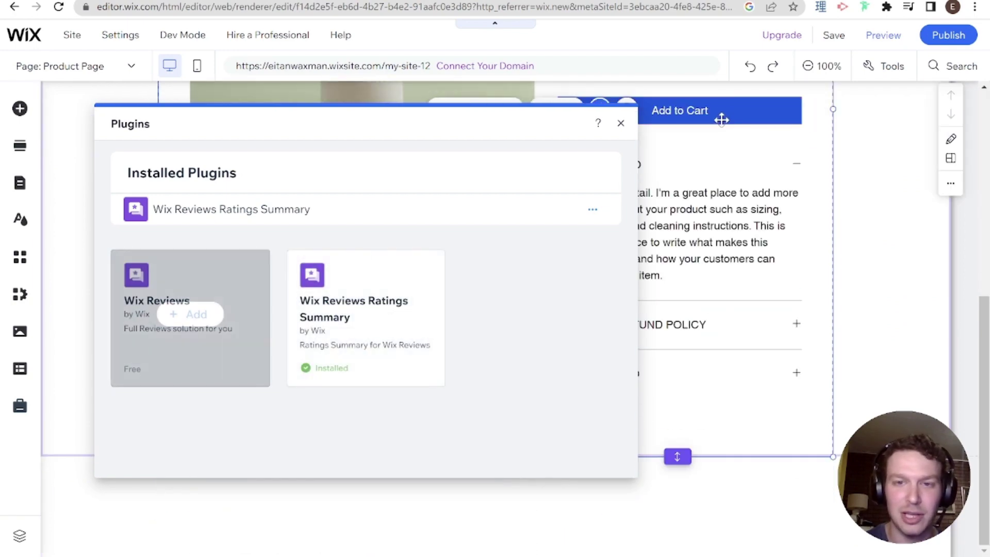
pyautogui.click(621, 122)
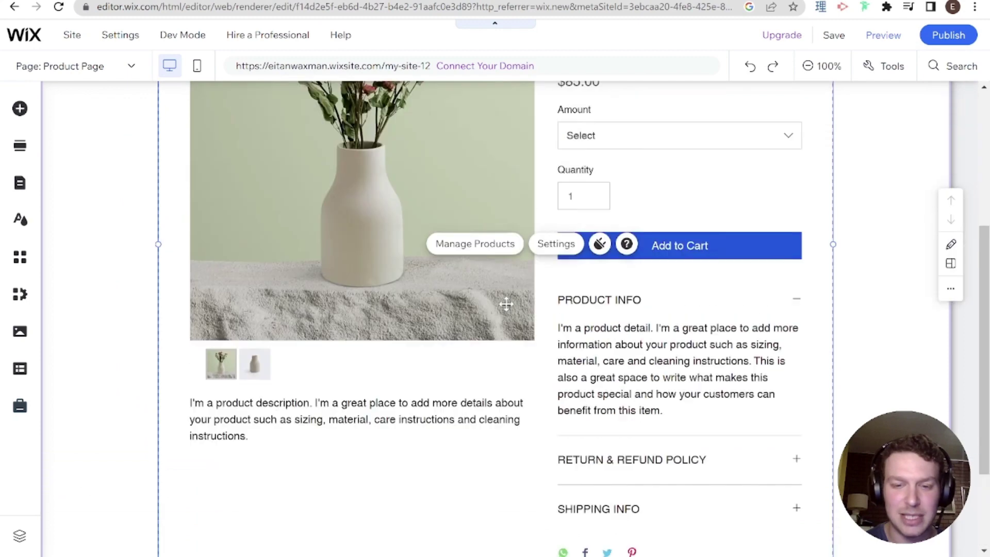
pyautogui.scroll(-1, 511, 301)
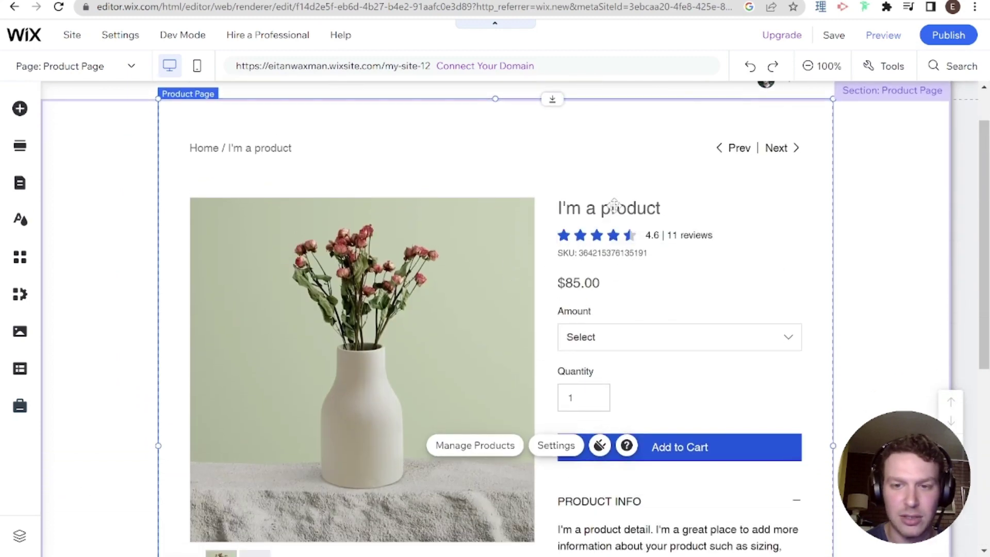
pyautogui.click(638, 234)
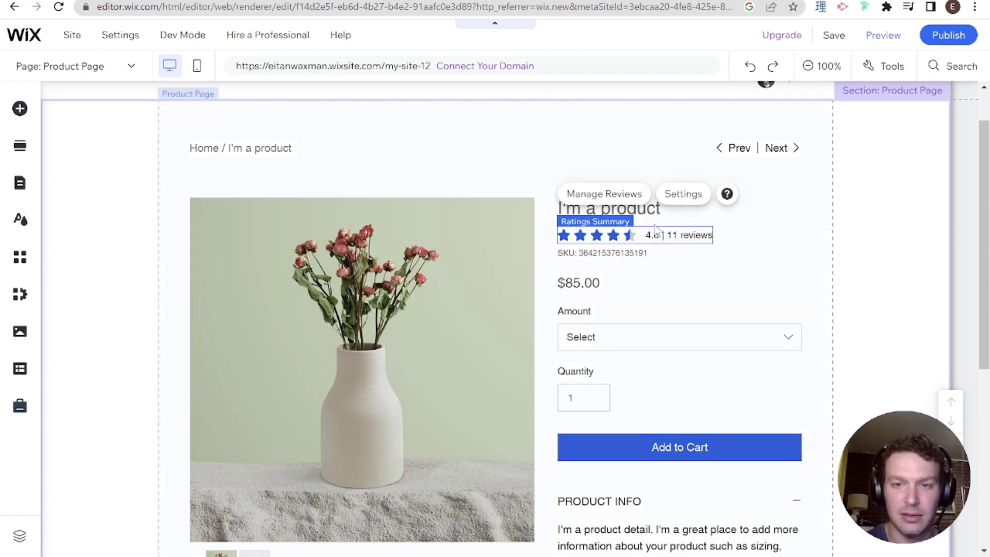
pyautogui.moveTo(654, 225); pyautogui.dragTo(634, 245)
pyautogui.click(630, 253)
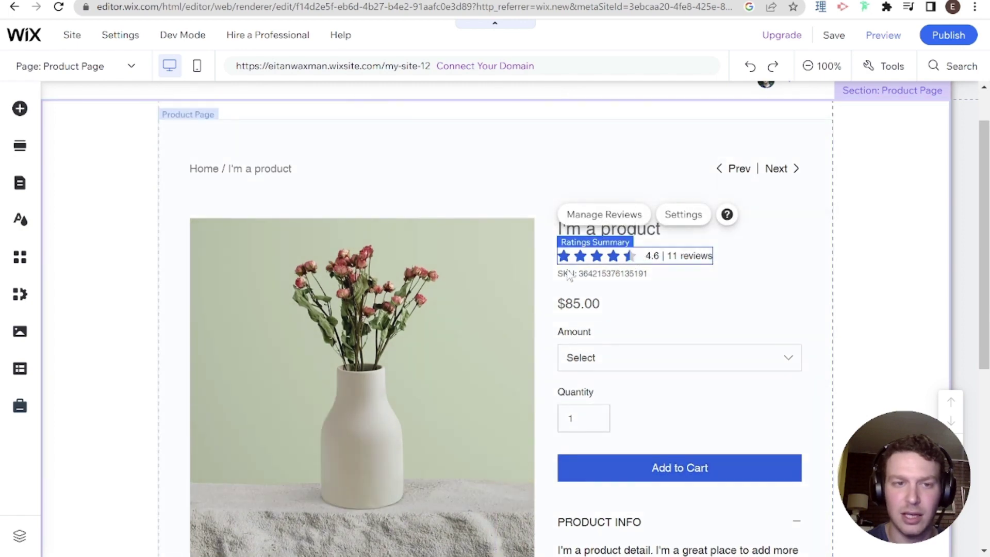
# Select the Product Page widget and remove its Wix Reviews Ratings Summary plugin.
pyautogui.scroll(1, 569, 276)
pyautogui.click(628, 202)
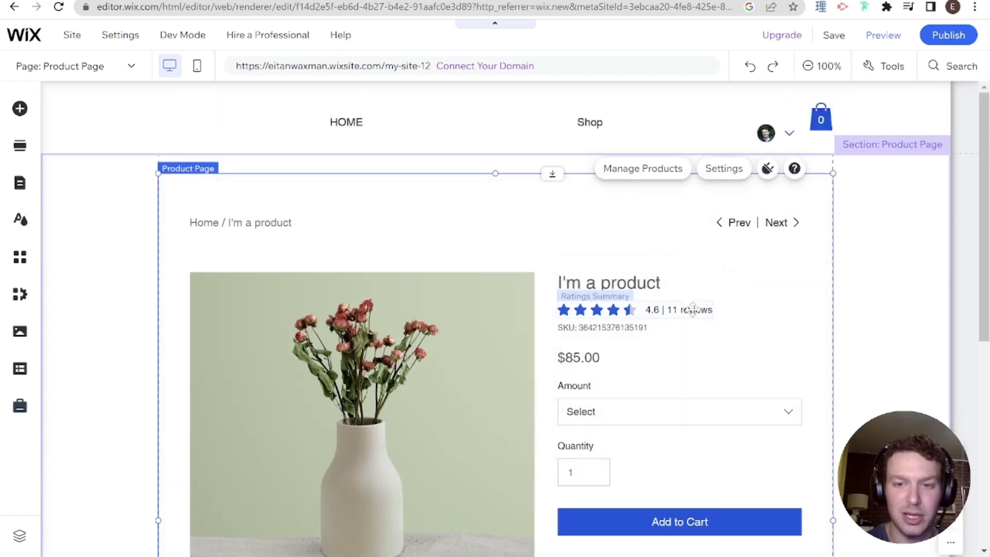
pyautogui.click(723, 169)
pyautogui.click(768, 168)
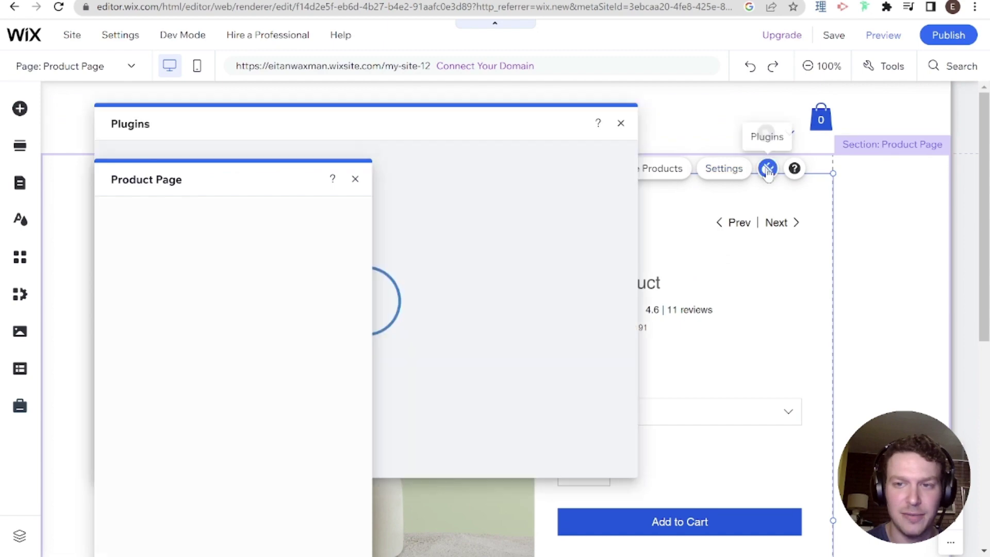
pyautogui.click(360, 320)
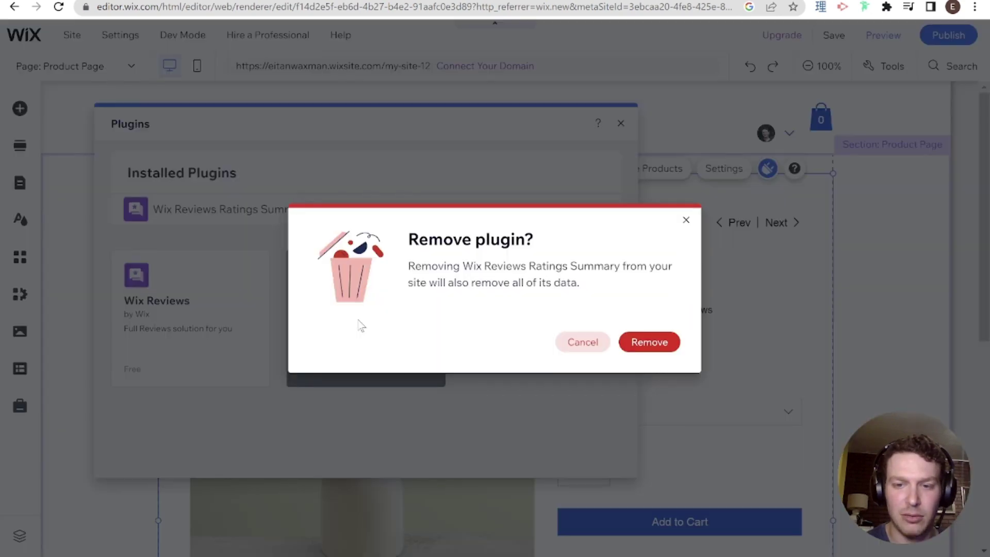
pyautogui.click(628, 342)
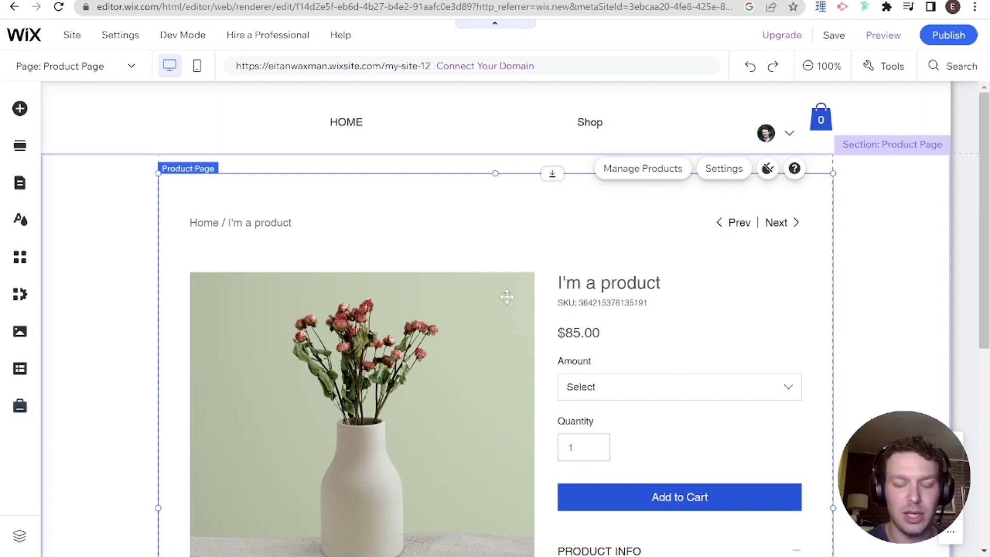
# Look over the product page without reviews, then add the Wix Reviews and Wix Reviews Ratings Summary plugins back.
pyautogui.scroll(-7, 688, 347)
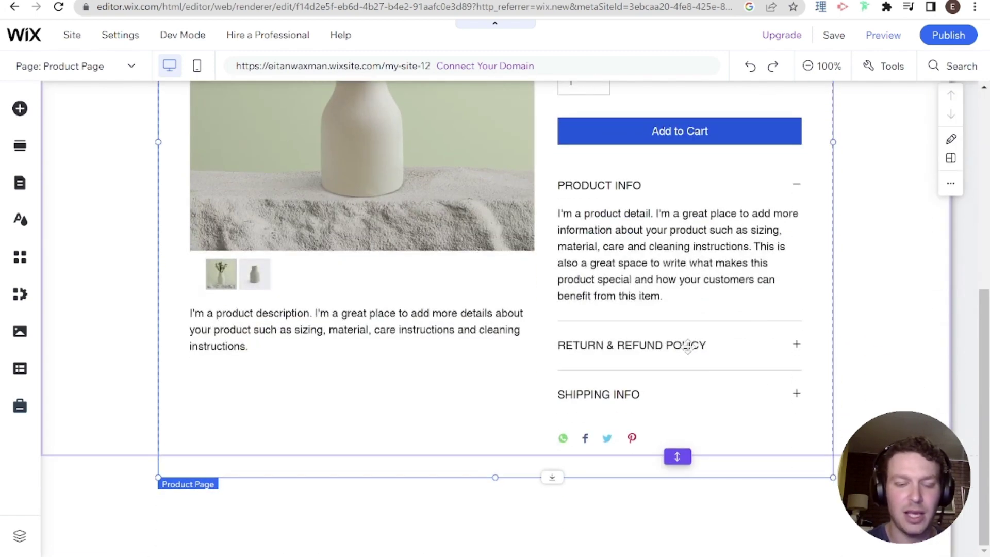
pyautogui.scroll(7, 688, 347)
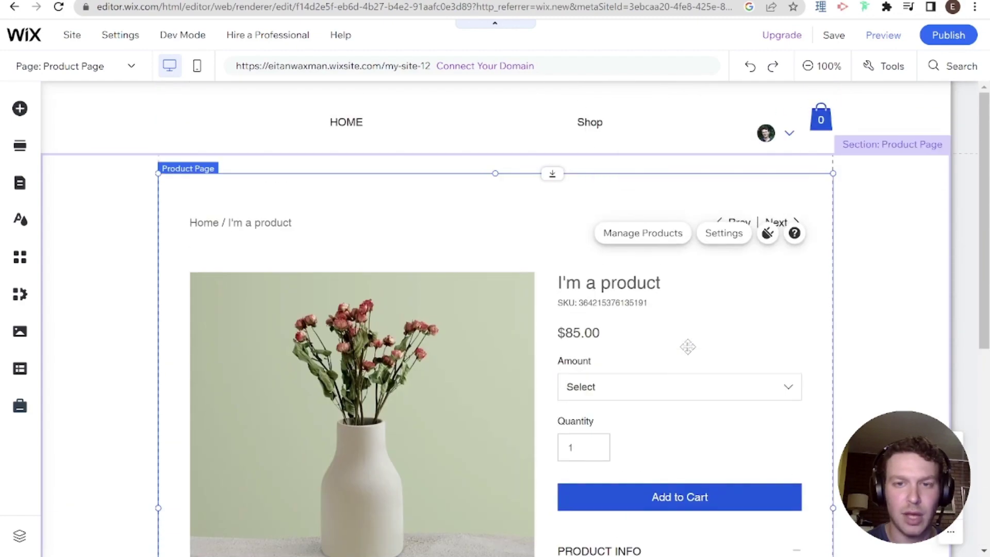
pyautogui.click(767, 169)
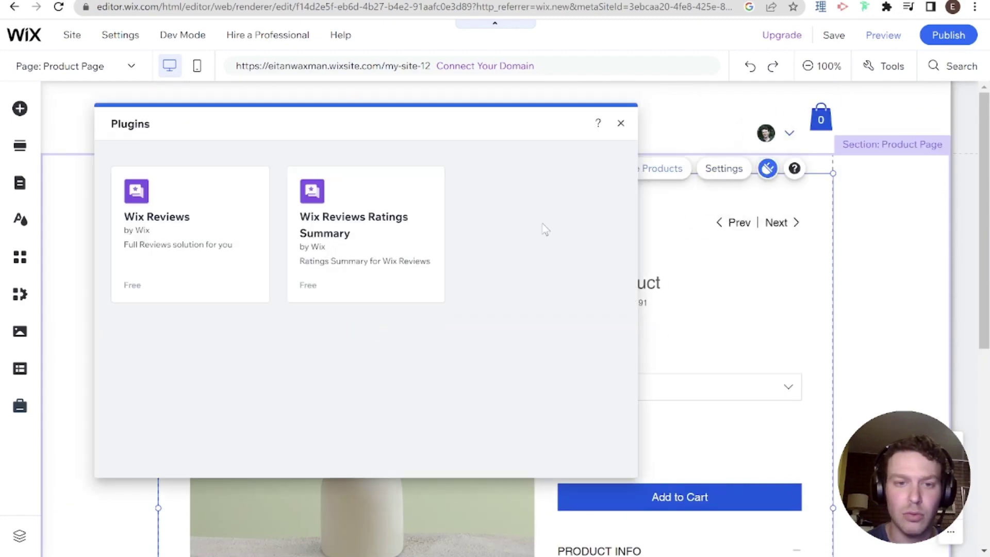
pyautogui.moveTo(211, 242)
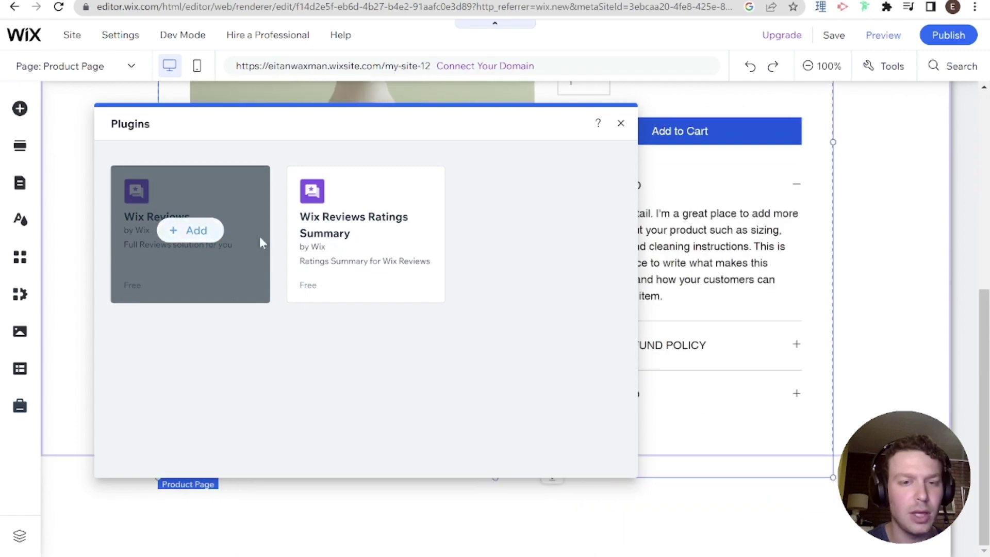
pyautogui.click(358, 237)
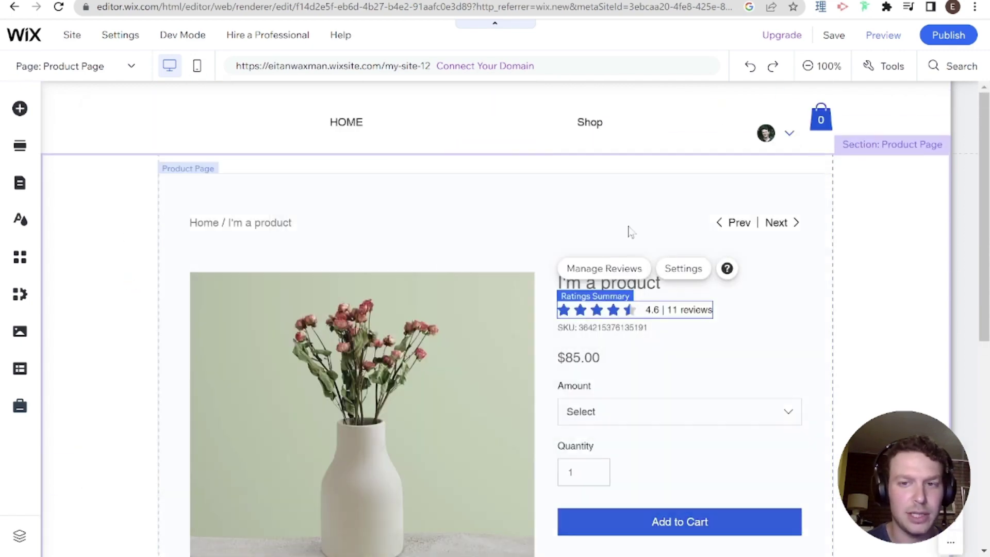
# Open the Reviews widget's settings to check its display options, then close them.
pyautogui.click(685, 268)
pyautogui.scroll(-15, 685, 268)
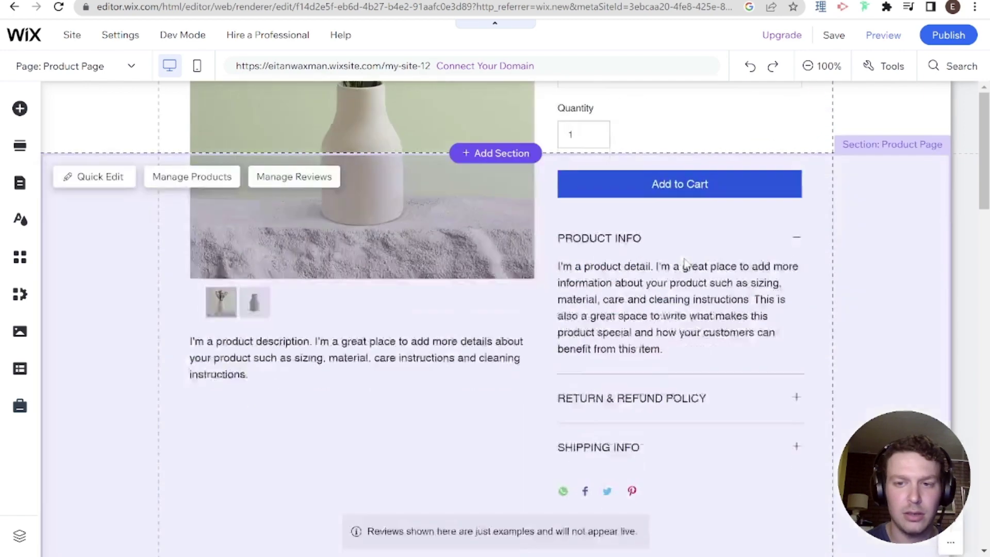
pyautogui.doubleClick(682, 255)
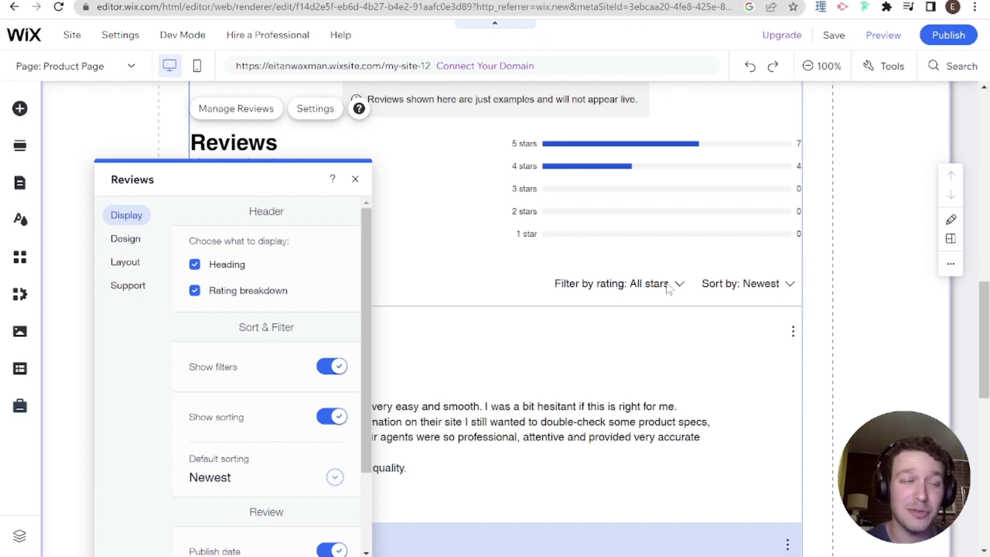
pyautogui.click(355, 180)
# Examine the product page layout with its ratings summary, star breakdown, example reviews and store owner reply.
pyautogui.scroll(-10, 496, 261)
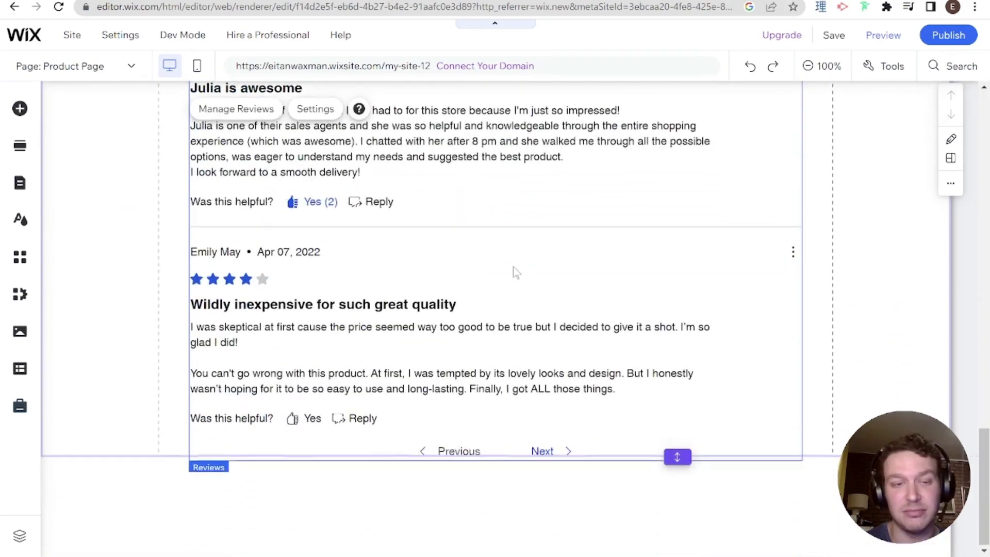
pyautogui.scroll(20, 513, 267)
pyautogui.scroll(-13, 649, 325)
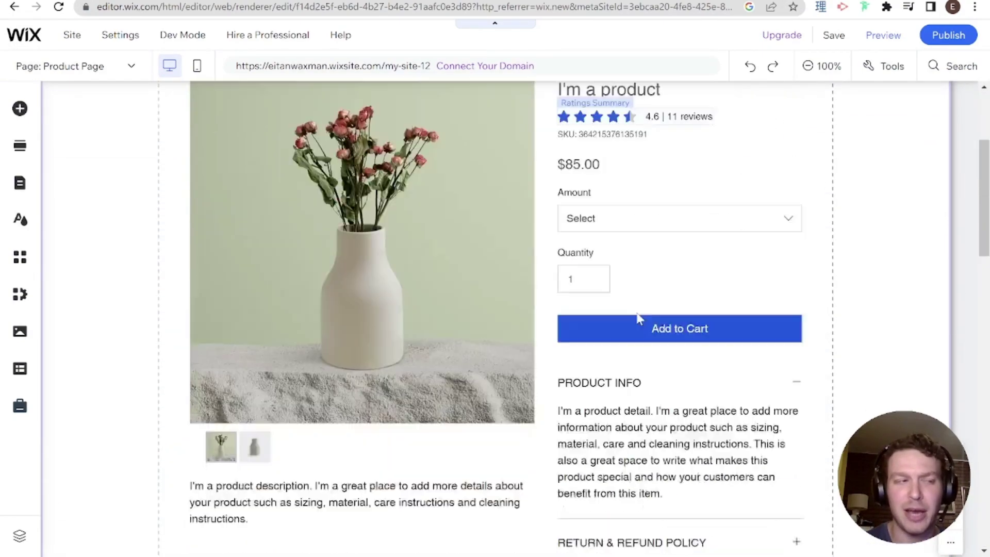
pyautogui.scroll(-3, 542, 408)
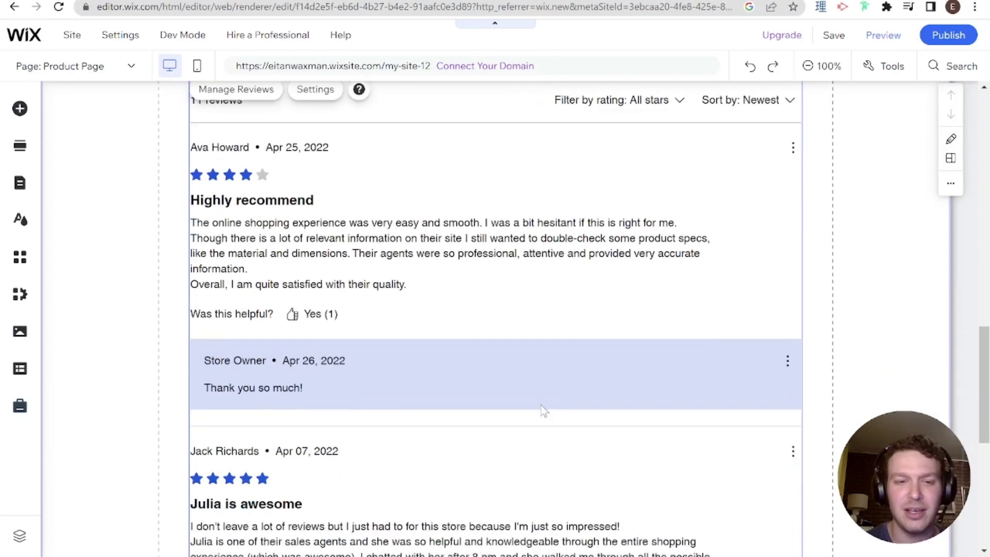
pyautogui.scroll(6, 542, 407)
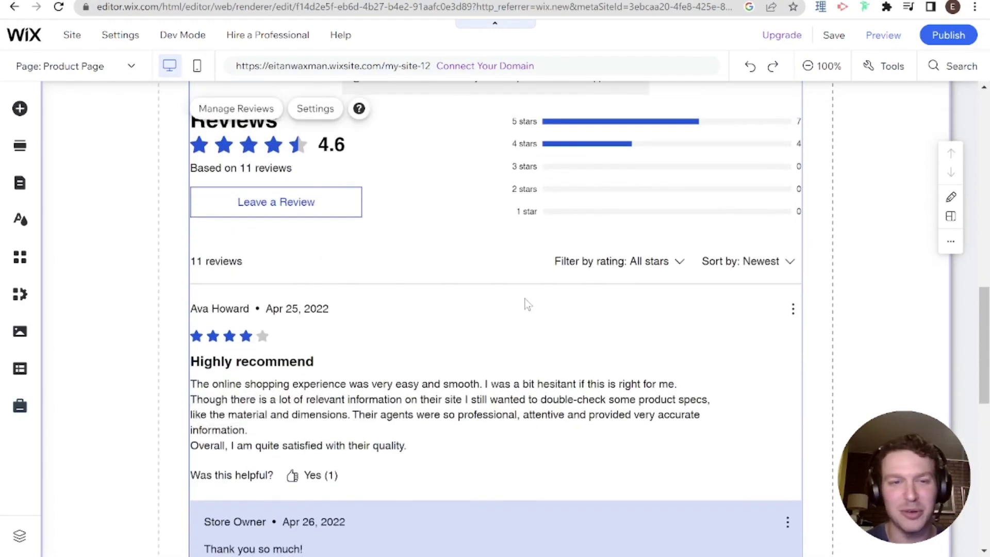
pyautogui.scroll(6, 526, 304)
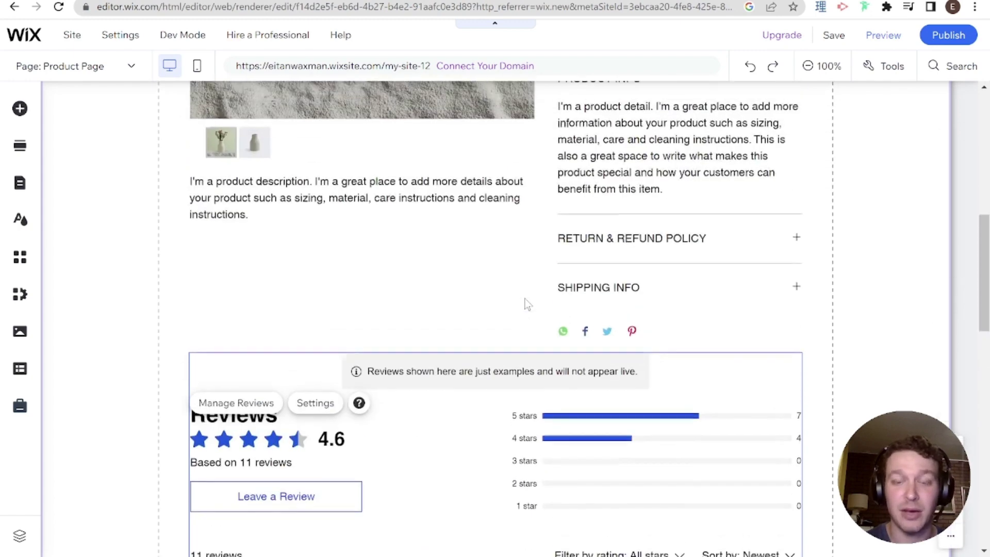
pyautogui.scroll(3, 266, 227)
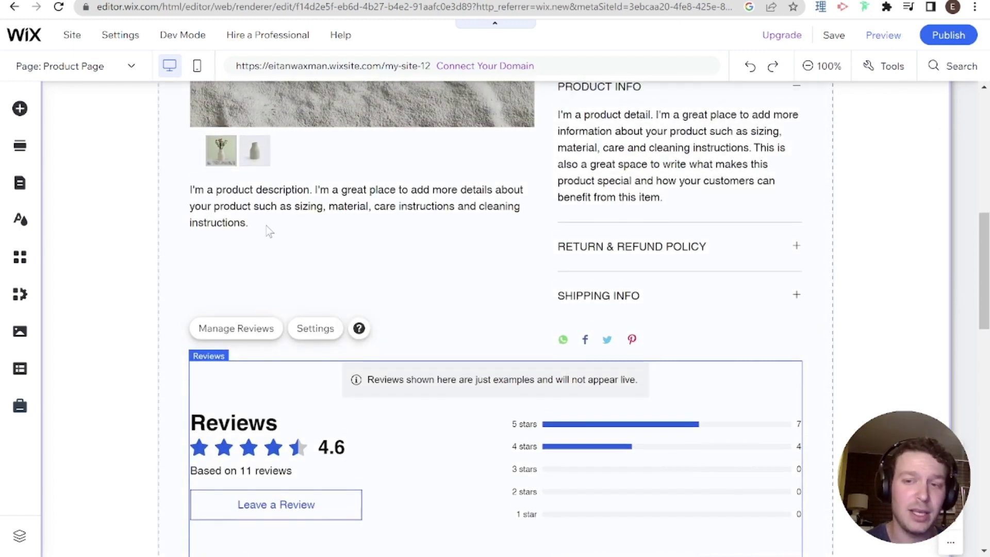
pyautogui.scroll(5, 495, 257)
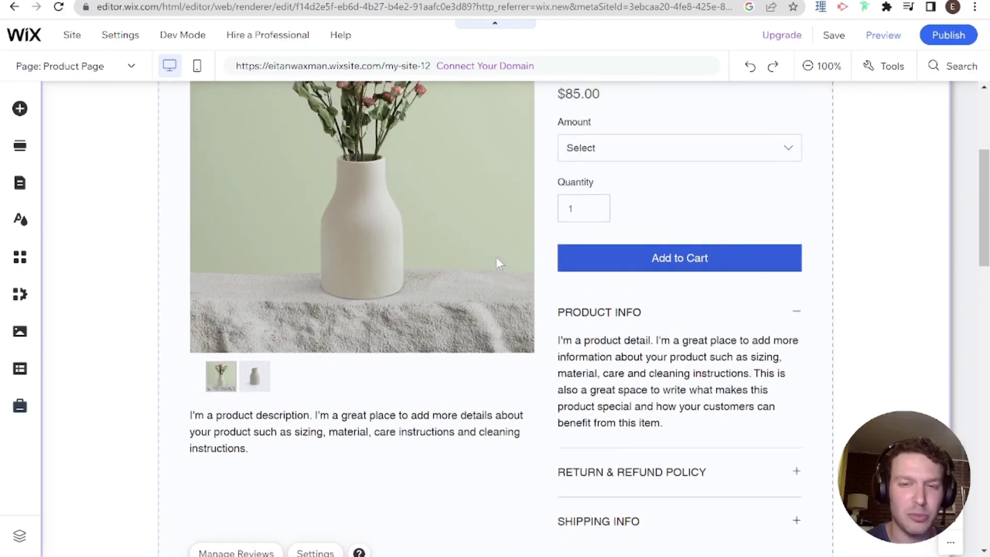
pyautogui.scroll(-12, 514, 261)
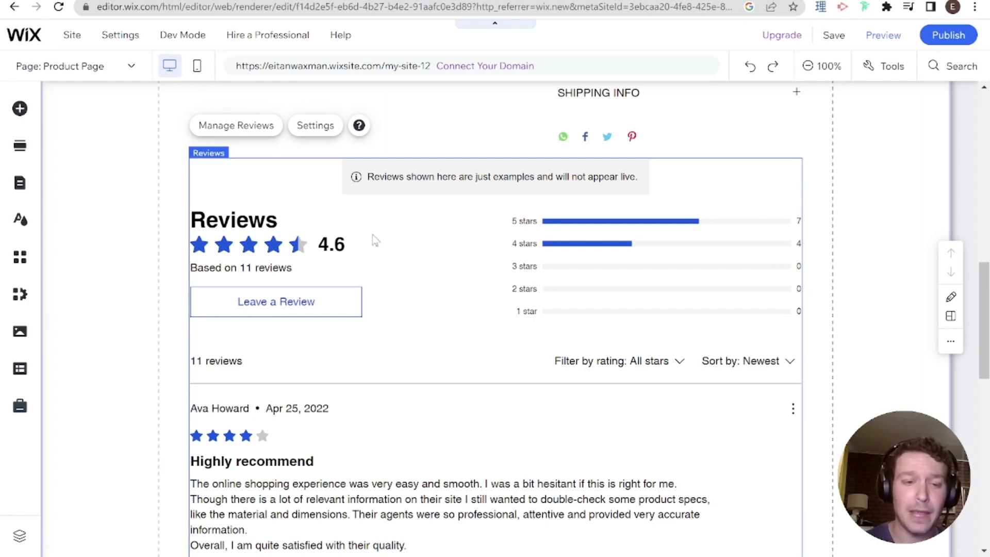
pyautogui.scroll(-5, 340, 226)
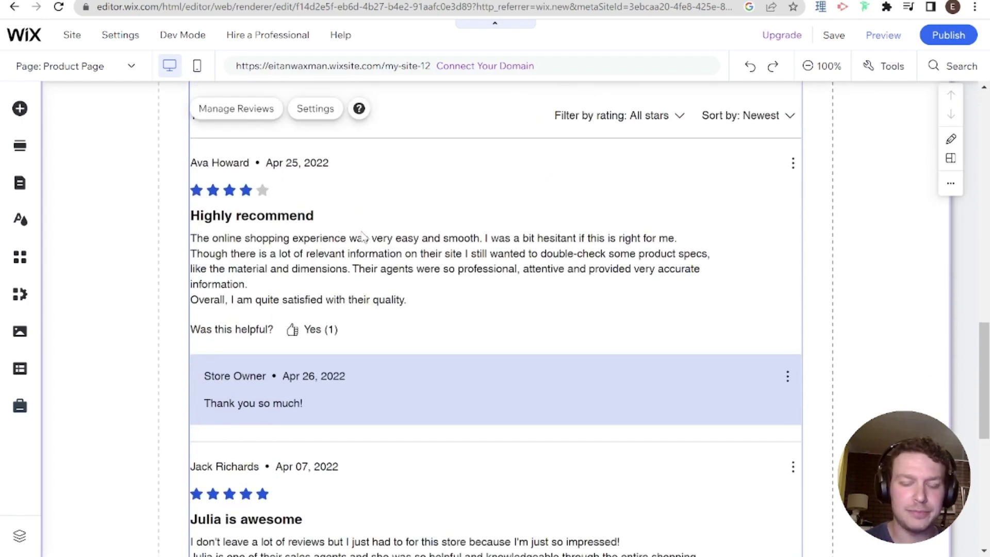
pyautogui.scroll(-8, 363, 236)
# Open the Store Product Reviews management page from the Reviews widget.
pyautogui.scroll(20, 362, 236)
pyautogui.scroll(-5, 363, 236)
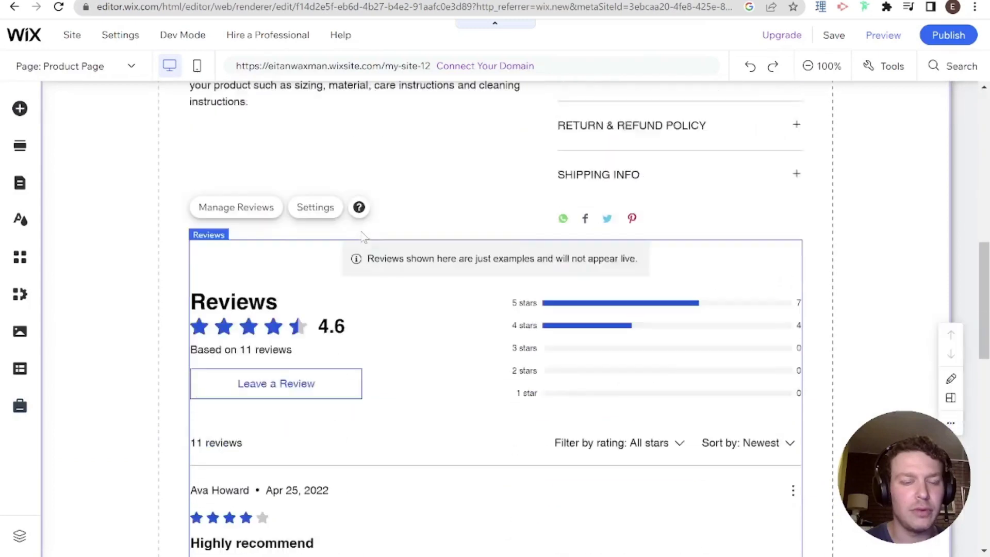
pyautogui.scroll(-1, 362, 236)
pyautogui.click(235, 159)
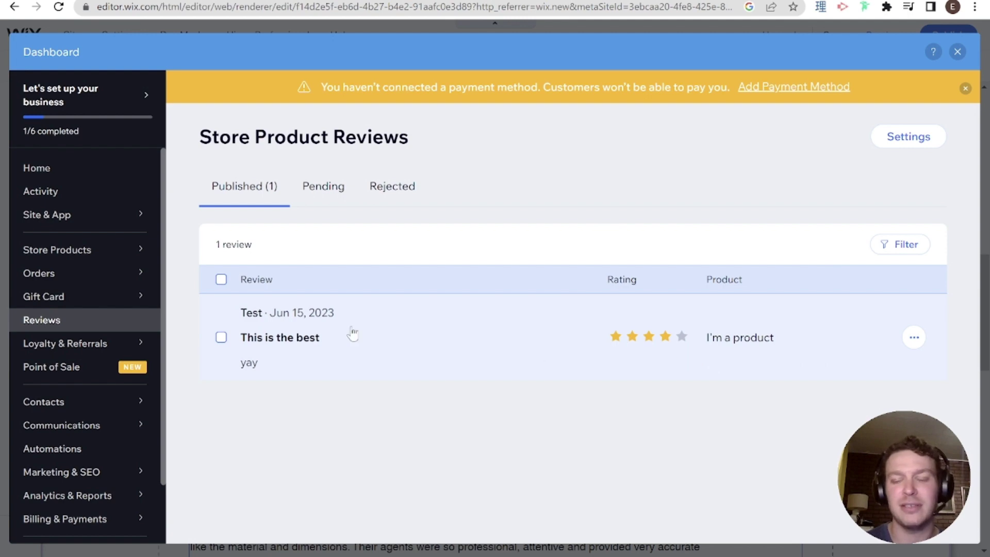
# Look over the published product reviews, then check the reviews pending approval.
pyautogui.click(221, 337)
pyautogui.click(221, 338)
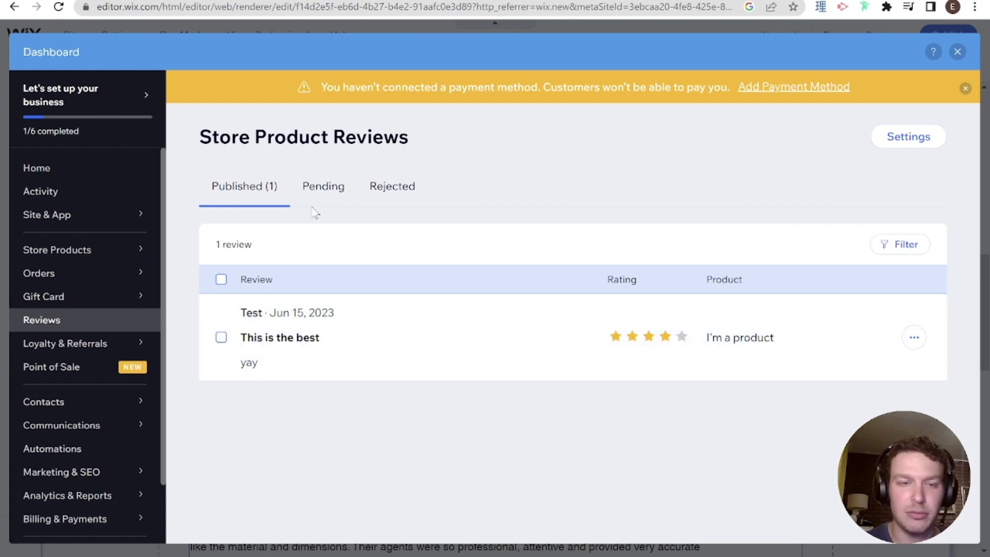
pyautogui.click(317, 190)
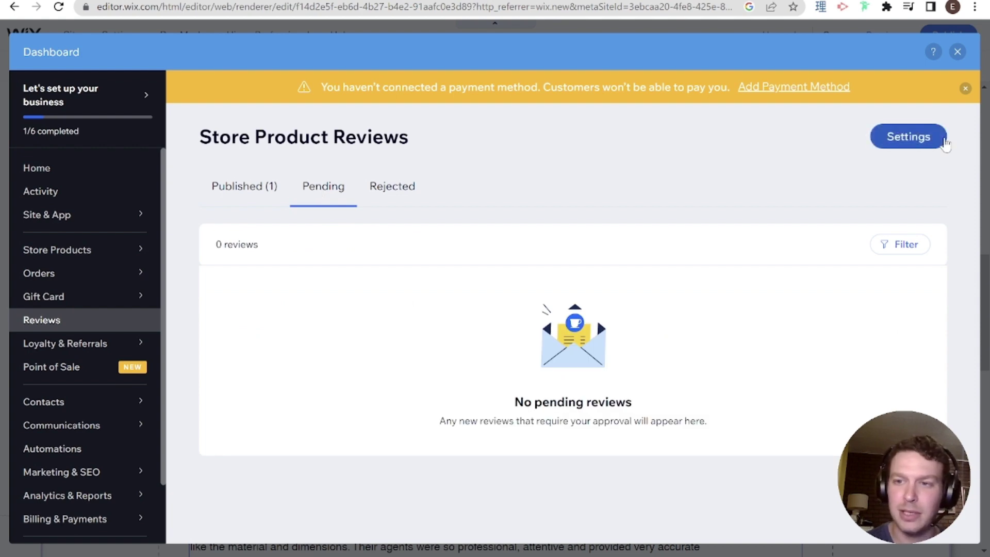
# Open the product reviews settings, look through the Review Form customization fields, and return to the settings.
pyautogui.click(908, 136)
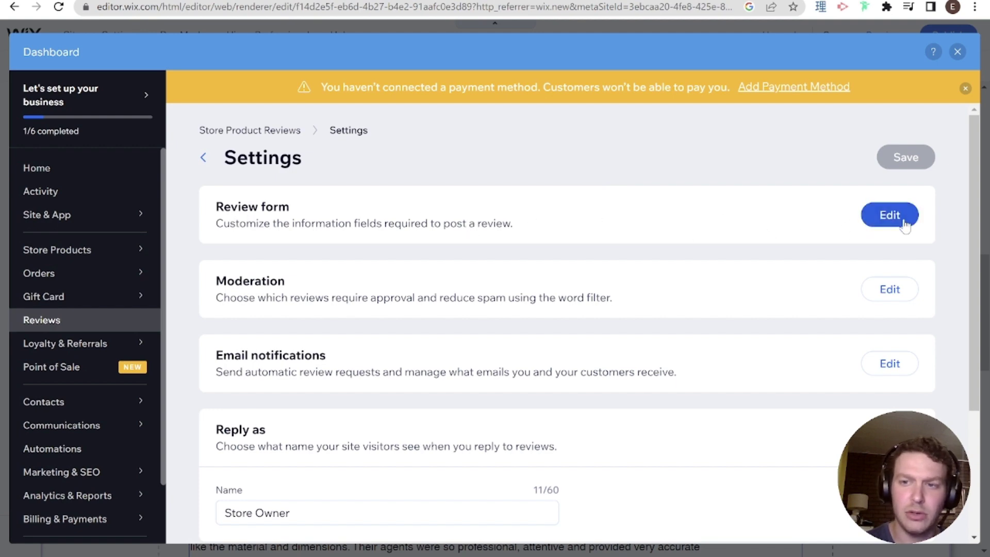
pyautogui.click(889, 216)
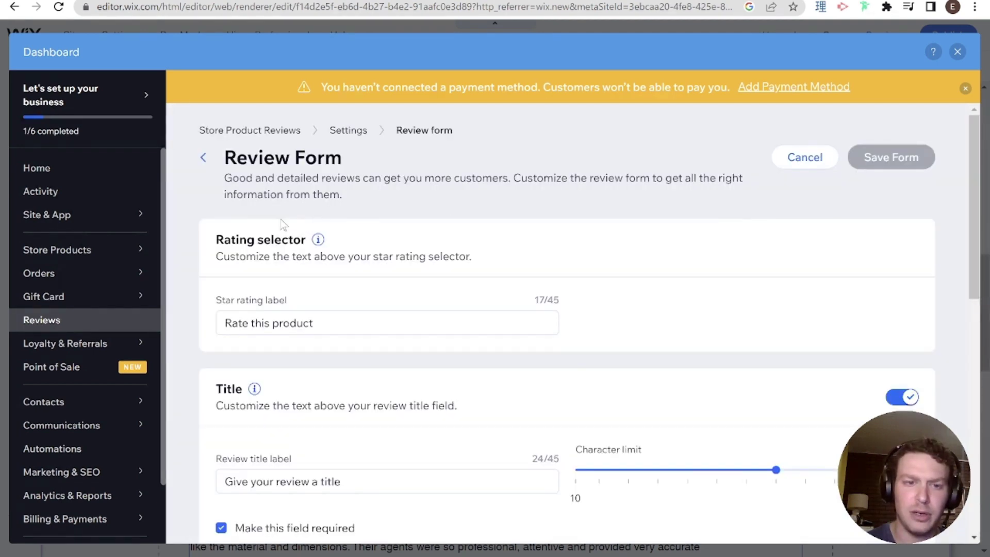
pyautogui.scroll(-10, 280, 218)
pyautogui.scroll(10, 281, 218)
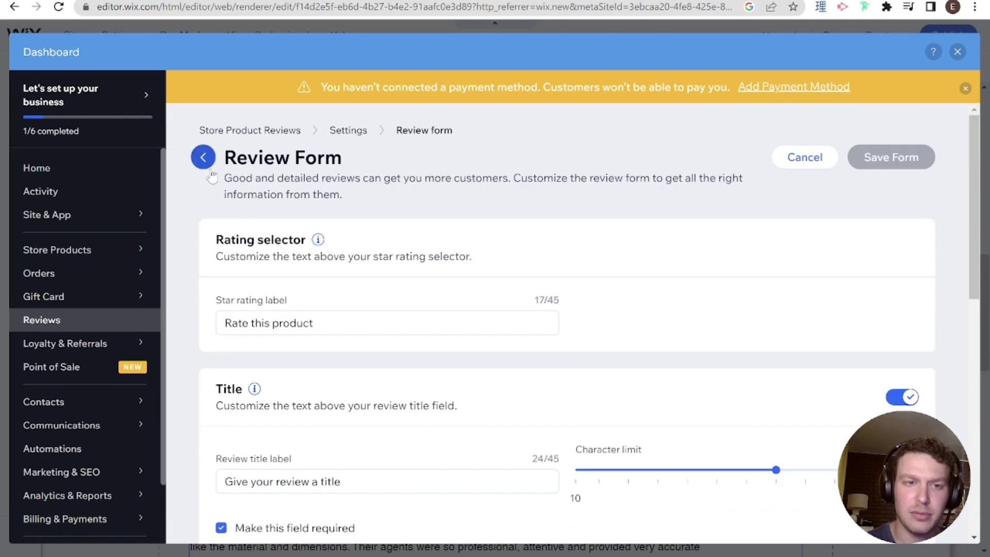
pyautogui.click(204, 157)
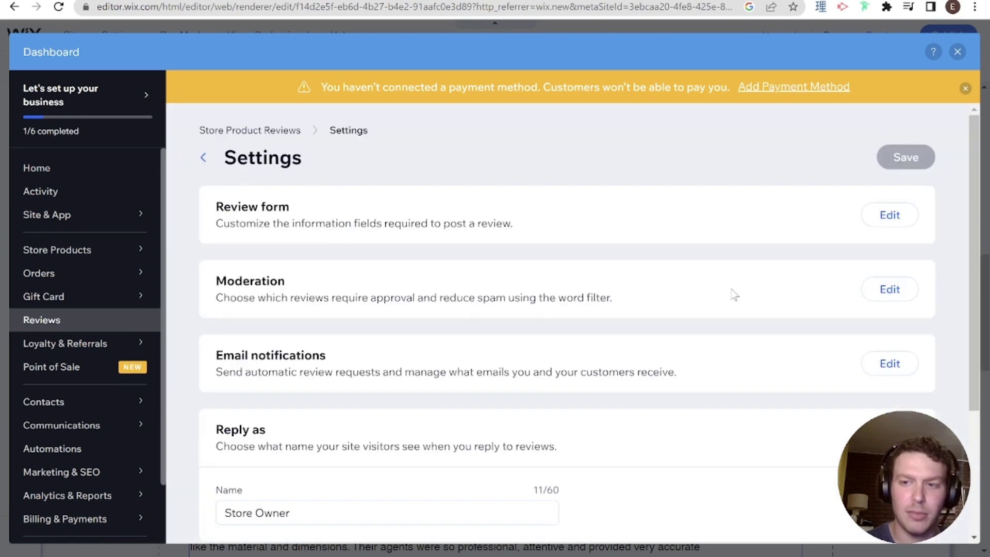
# Switch moderation of reviews with images and videos on and back off, then return to the reviews settings.
pyautogui.click(866, 289)
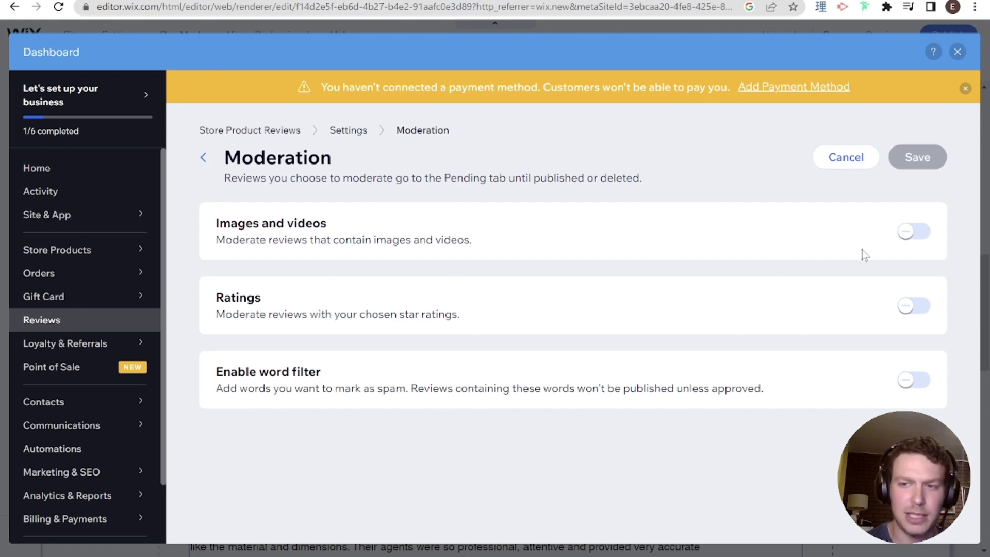
pyautogui.click(909, 234)
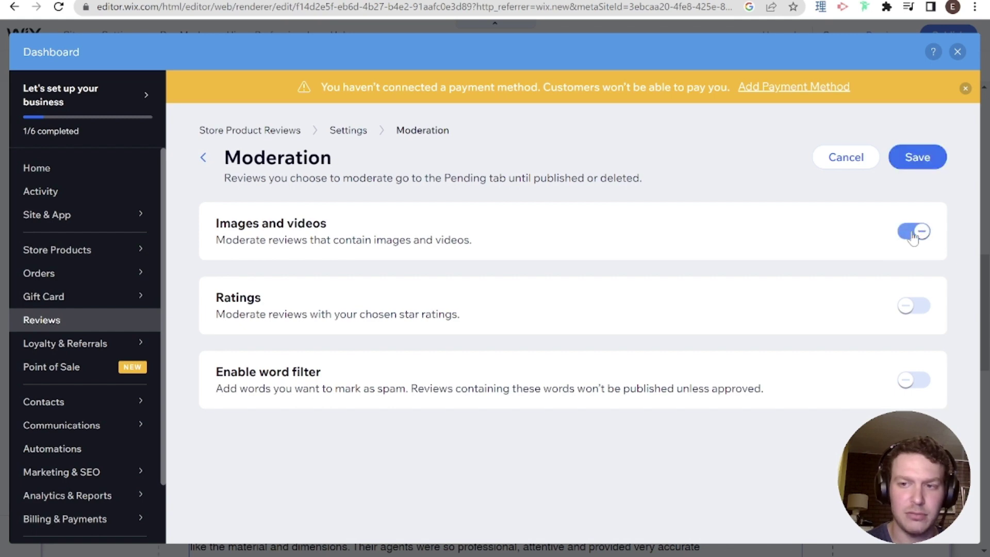
pyautogui.click(908, 235)
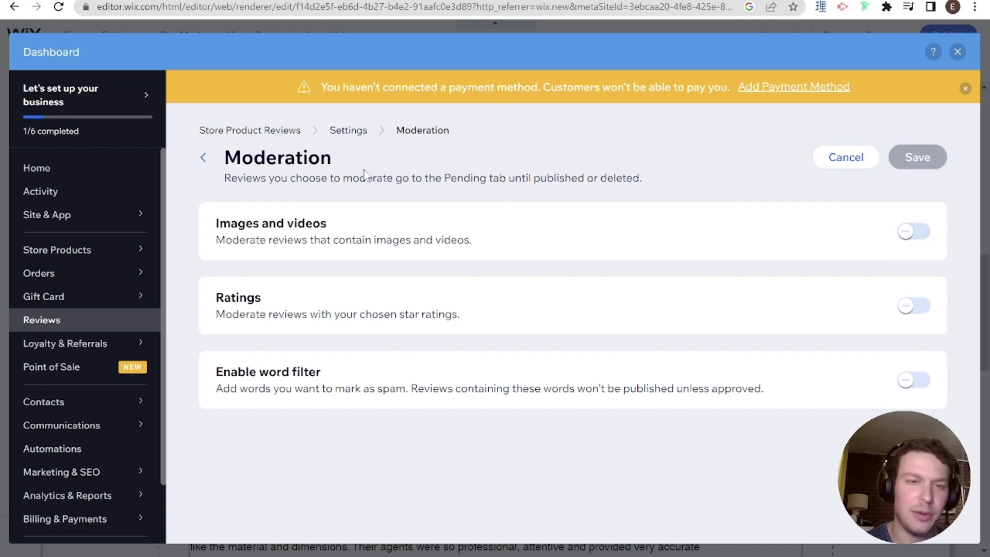
pyautogui.click(203, 158)
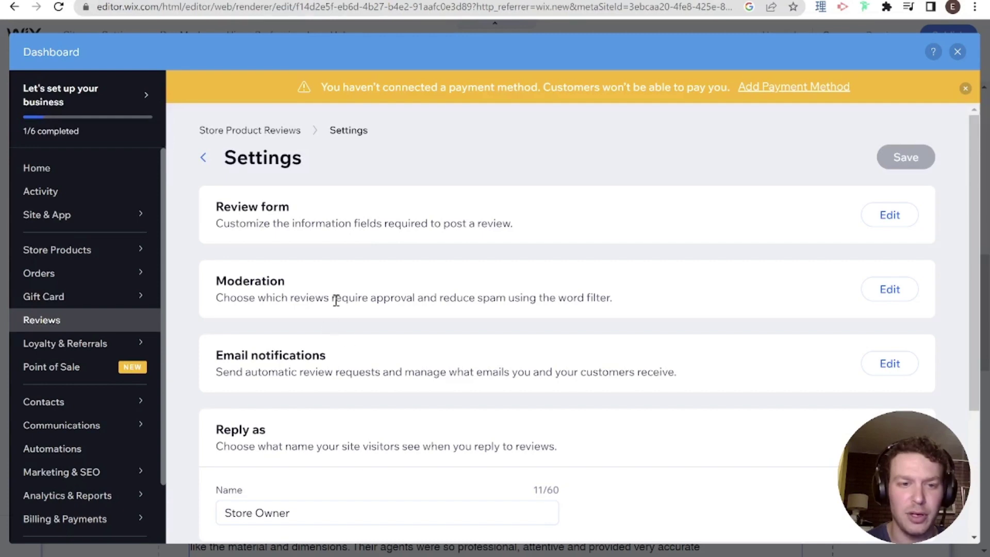
# Look through the reply name and helpful votes settings, revisit the Review Form and Moderation pages, and close the dashboard.
pyautogui.scroll(-4, 443, 299)
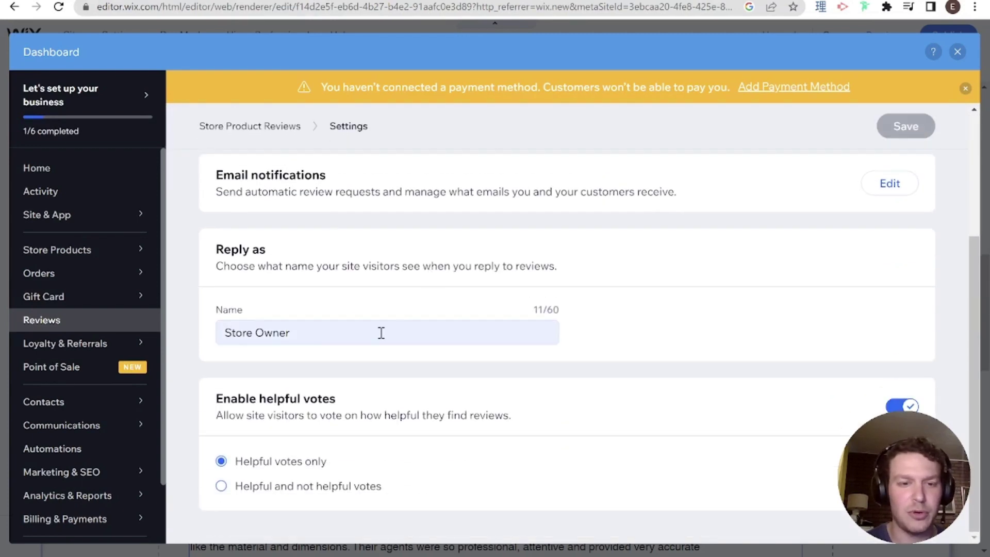
pyautogui.scroll(4, 365, 333)
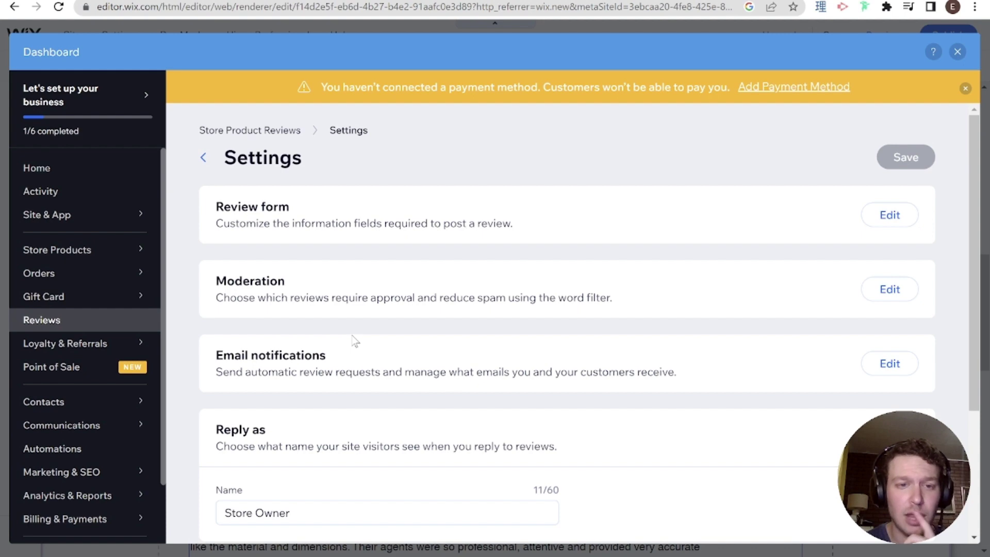
pyautogui.click(891, 216)
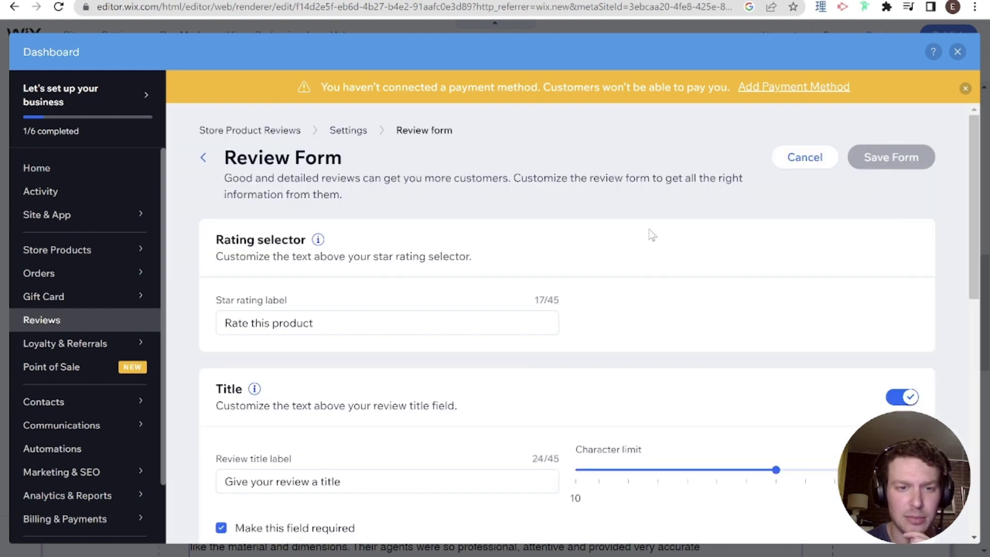
pyautogui.click(203, 157)
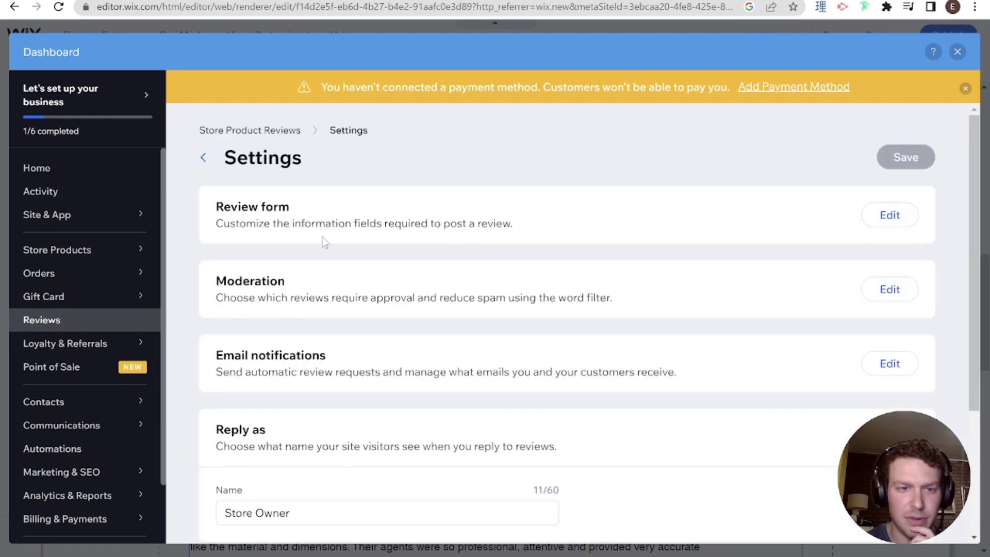
pyautogui.click(910, 293)
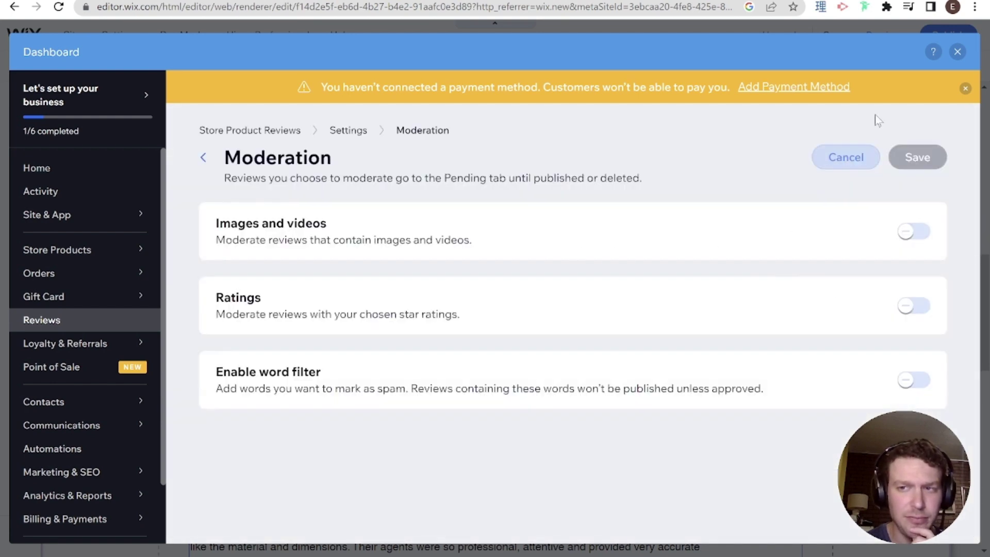
pyautogui.click(957, 52)
# Browse the Reviews widget's Display, Design and Layout settings on the product page, then close them.
pyautogui.scroll(-1, 601, 272)
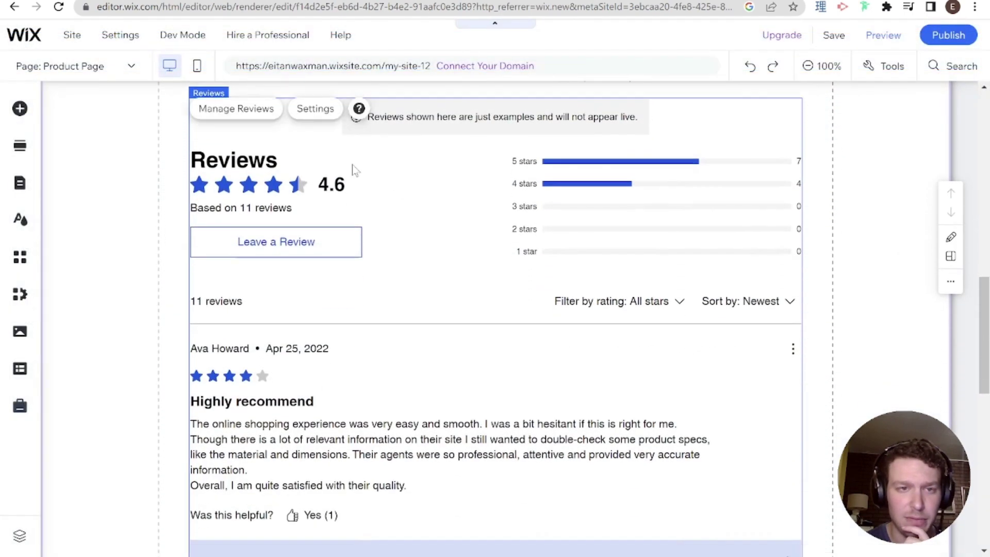
pyautogui.click(444, 149)
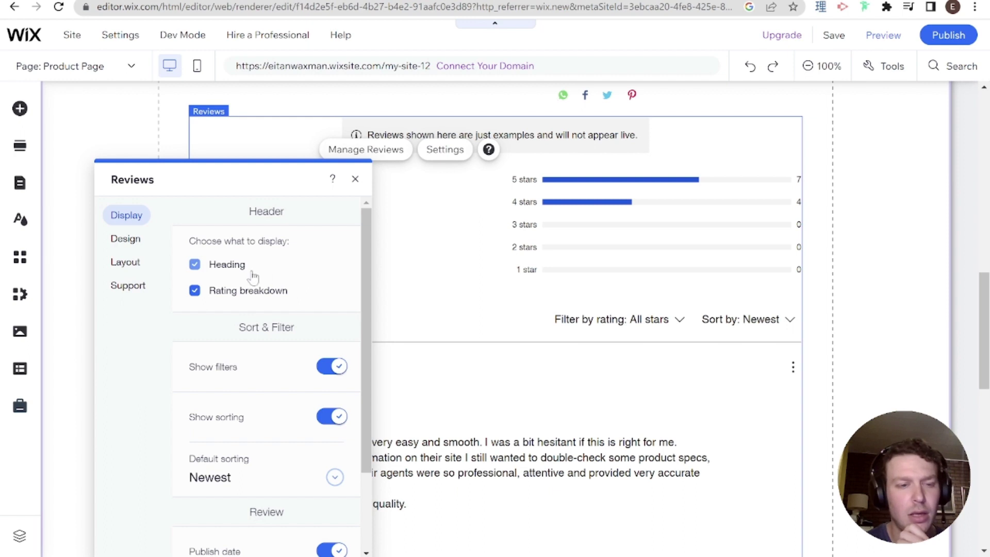
pyautogui.click(135, 242)
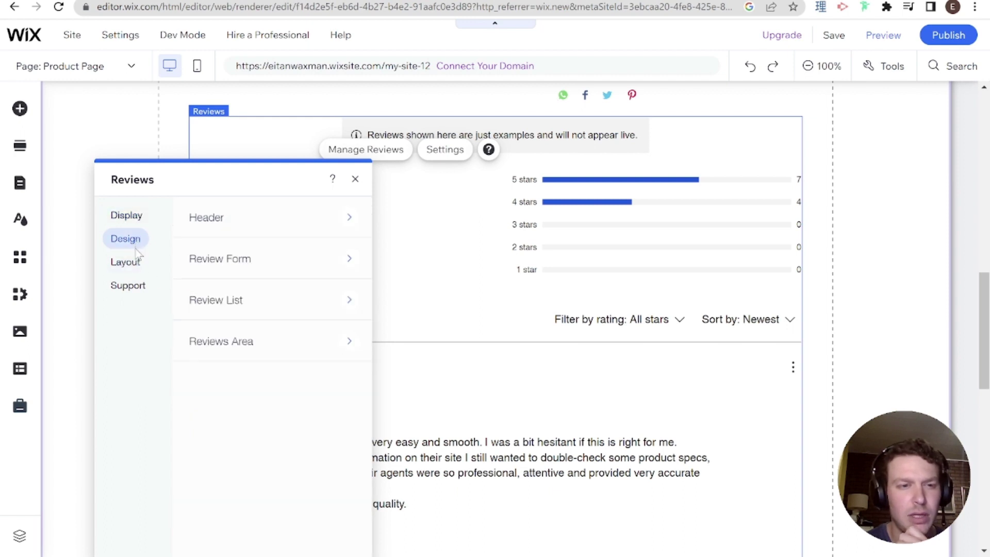
pyautogui.click(135, 261)
pyautogui.click(135, 217)
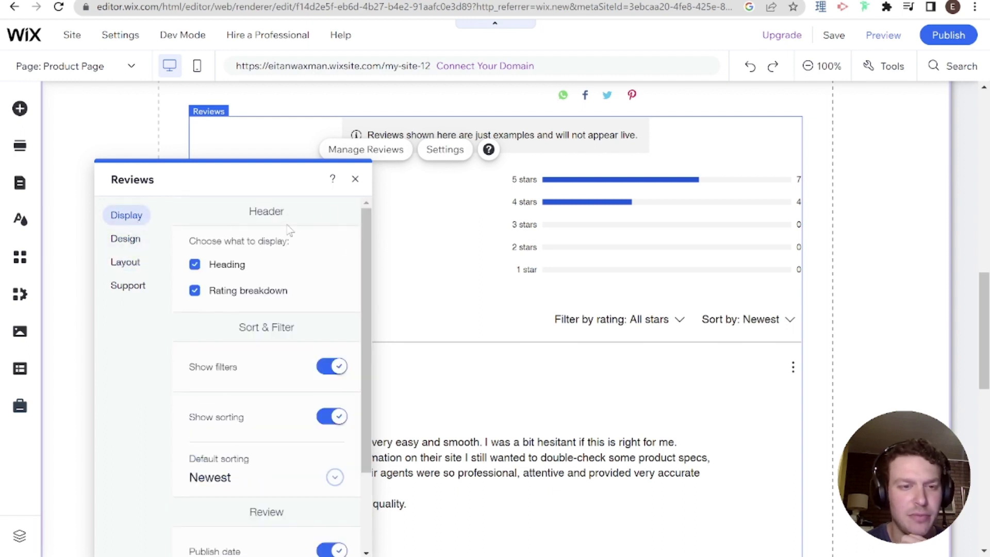
pyautogui.click(355, 180)
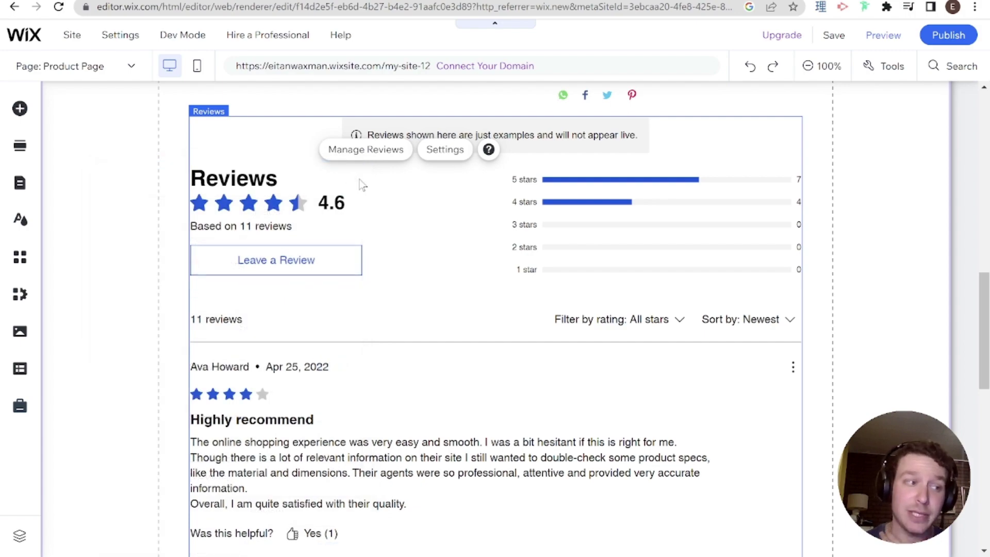
# Look through the example reviews down to the end of the product page, then check the list of store pages.
pyautogui.scroll(-9, 484, 229)
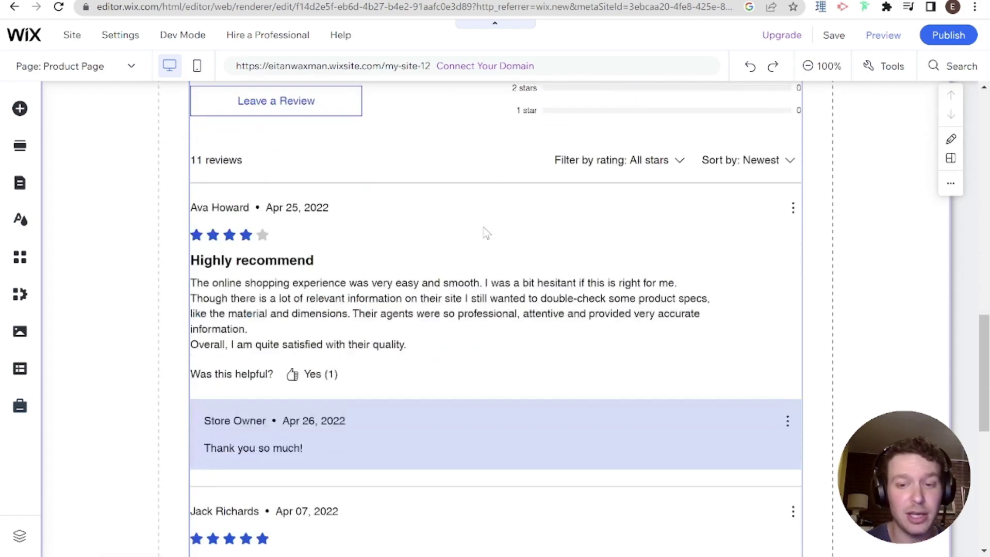
pyautogui.scroll(-4, 484, 226)
pyautogui.scroll(20, 484, 227)
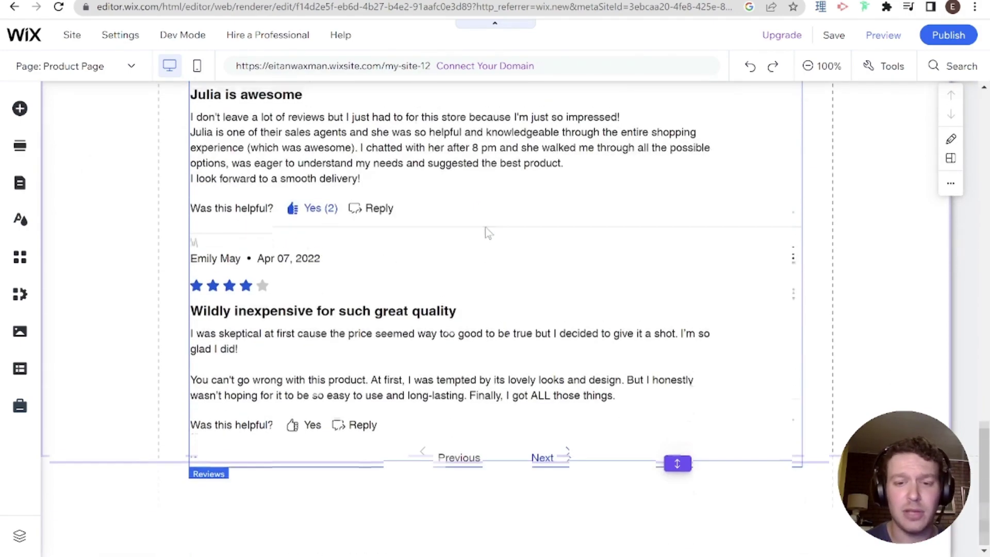
pyautogui.click(20, 184)
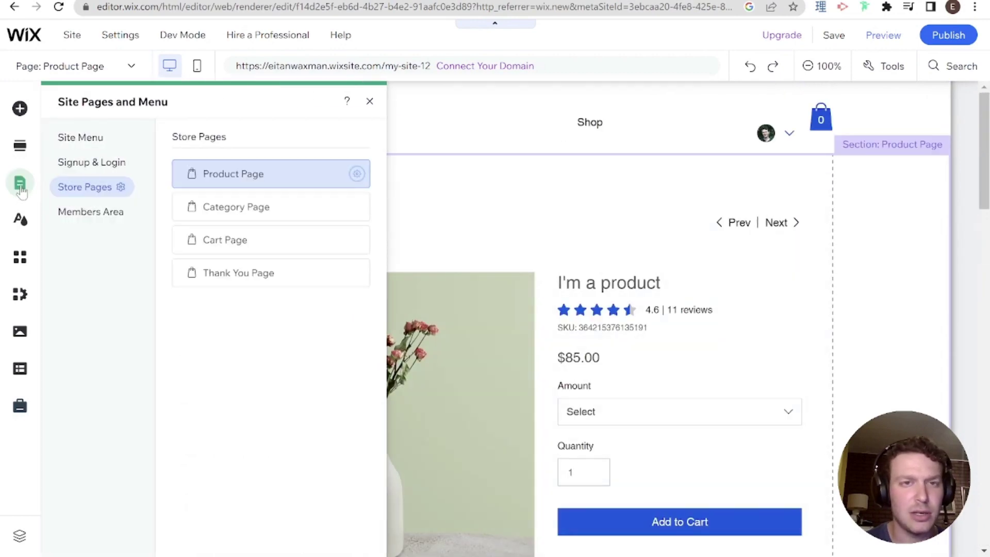
pyautogui.click(20, 185)
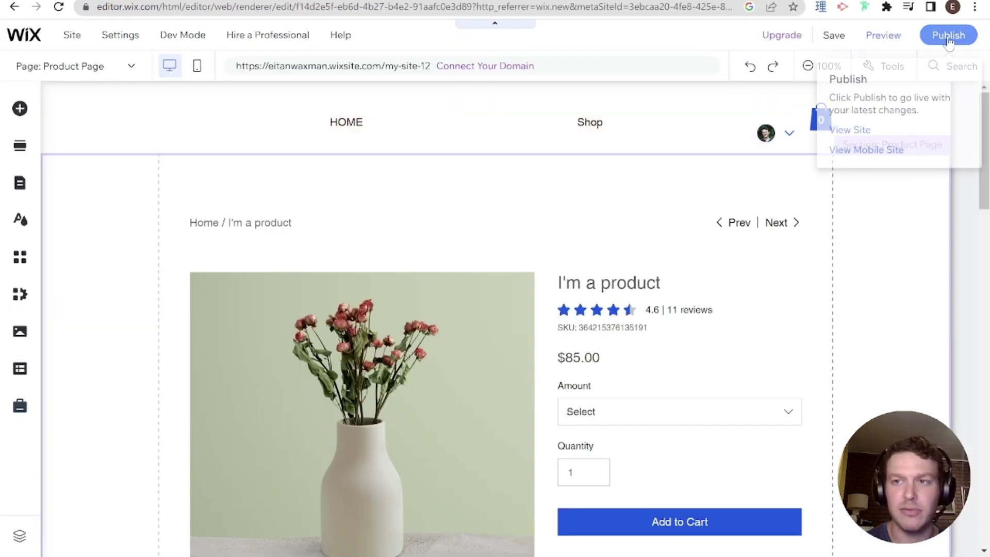
# Publish the site, then switch to the live store and reload its All Products category page.
pyautogui.click(948, 37)
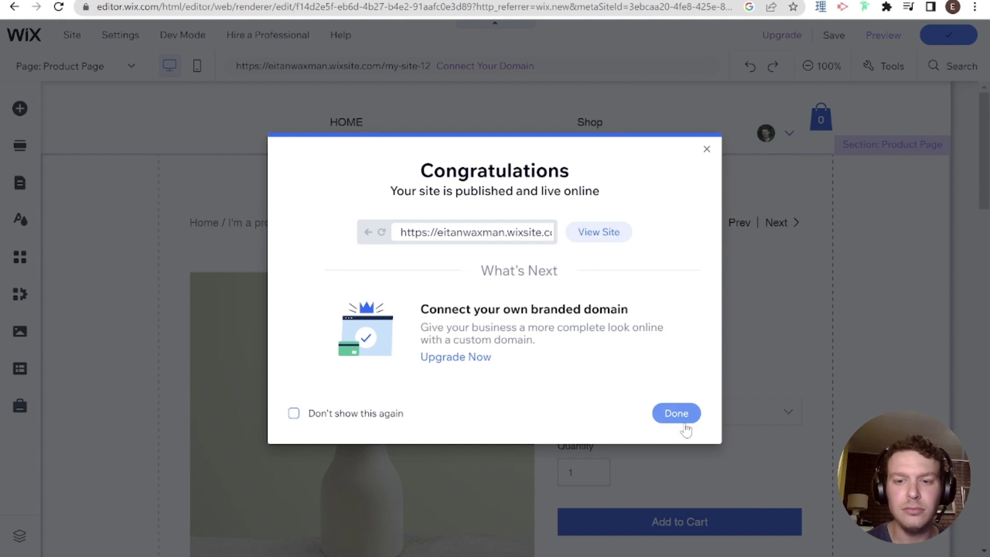
pyautogui.click(679, 417)
pyautogui.click(498, 1)
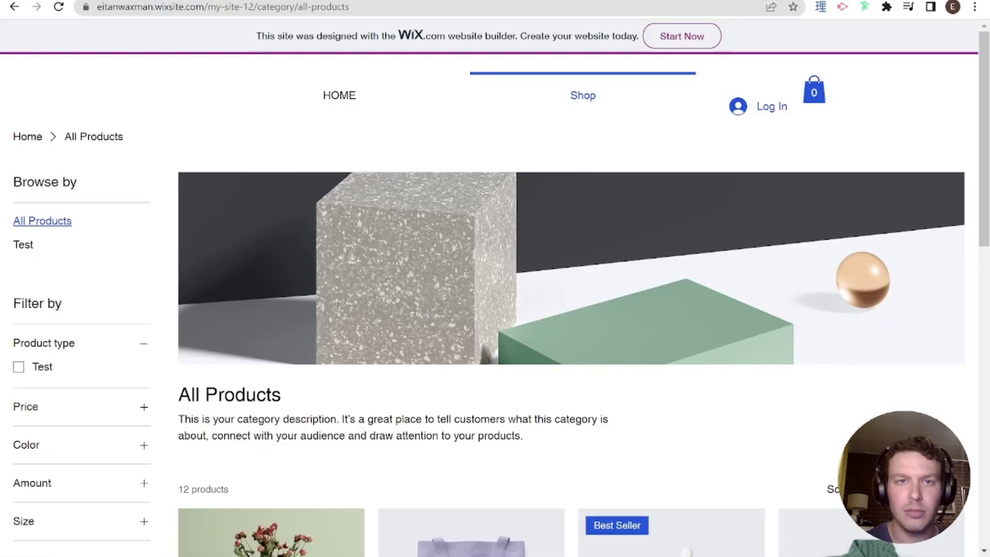
pyautogui.click(397, 4)
pyautogui.press('Return')
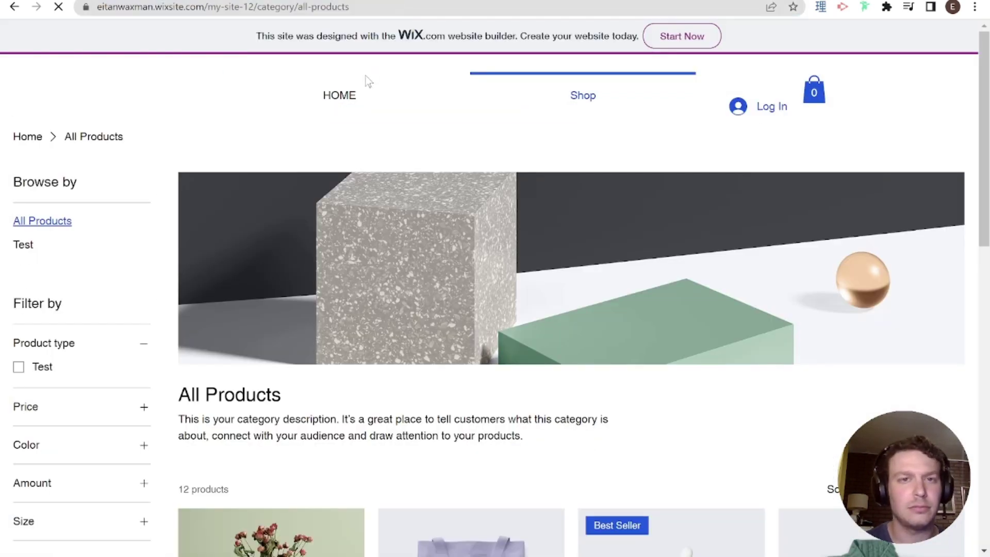
# Examine how the product grid appears on the live All Products category page, then return to the site editor.
pyautogui.scroll(-5, 287, 250)
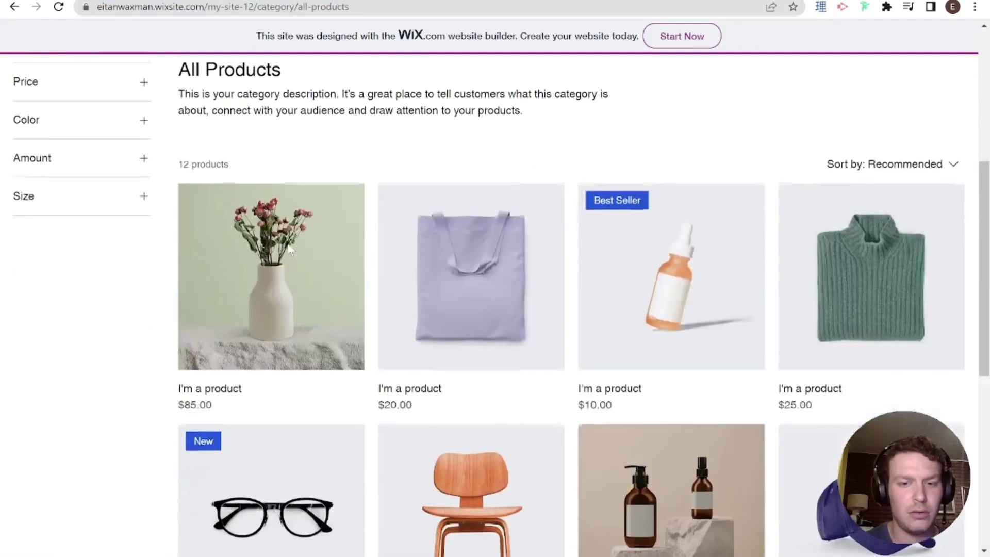
pyautogui.scroll(-3, 287, 243)
pyautogui.scroll(2, 281, 274)
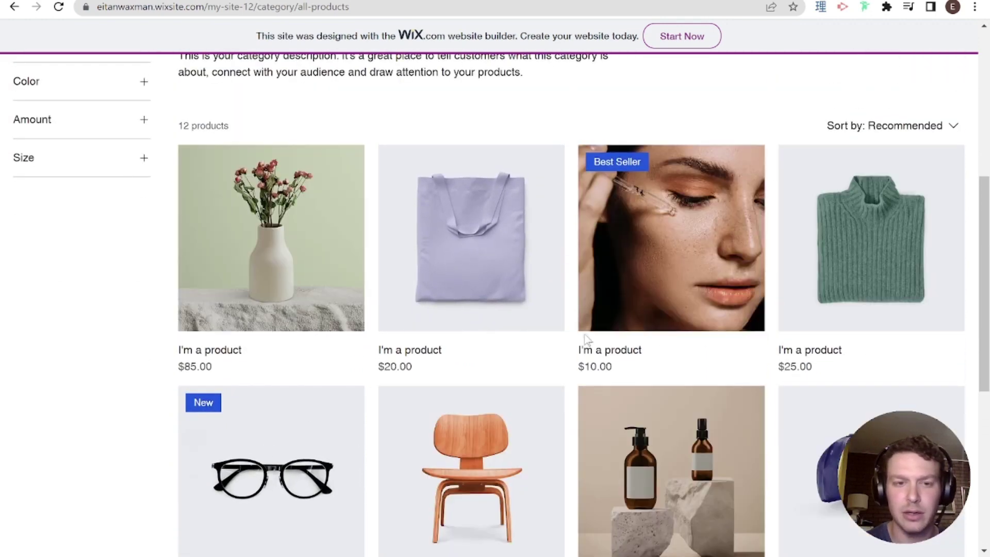
pyautogui.scroll(-6, 587, 340)
pyautogui.scroll(4, 426, 330)
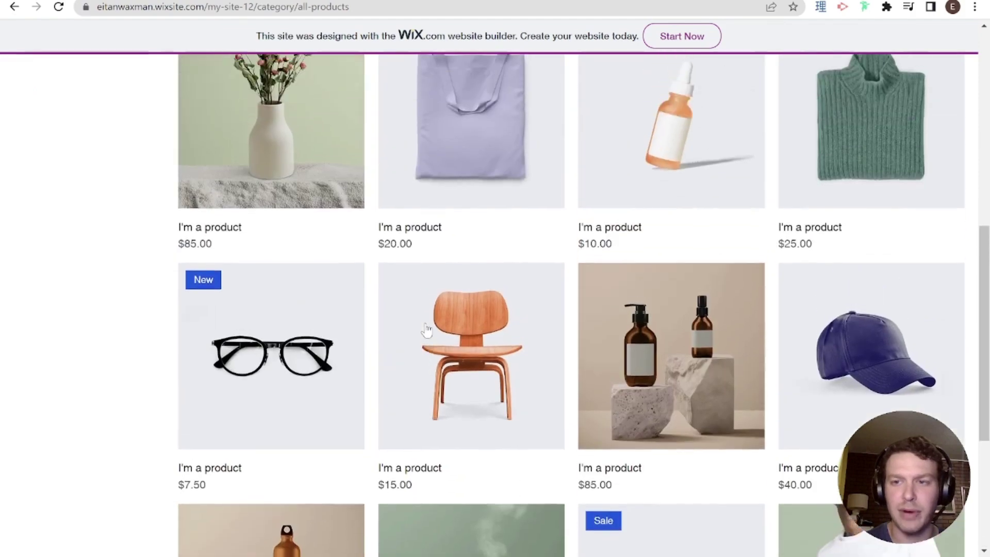
pyautogui.scroll(4, 426, 329)
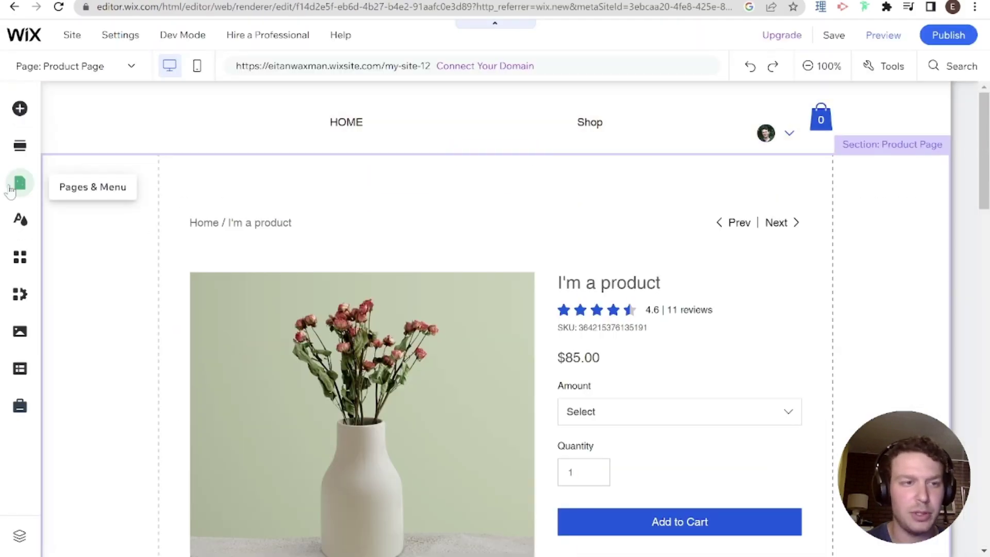
# Open the store's Category Page for editing and select its product gallery widget.
pyautogui.click(13, 187)
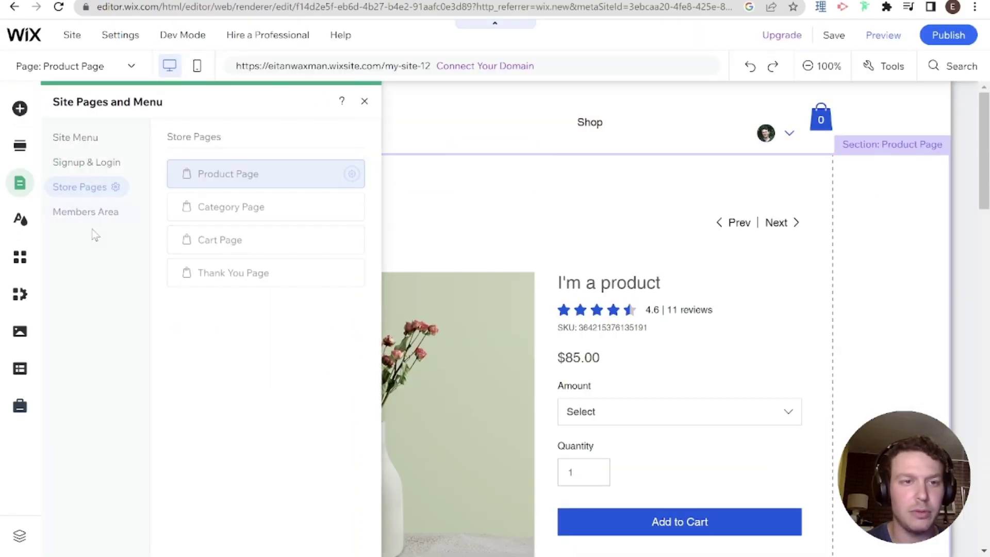
pyautogui.click(251, 211)
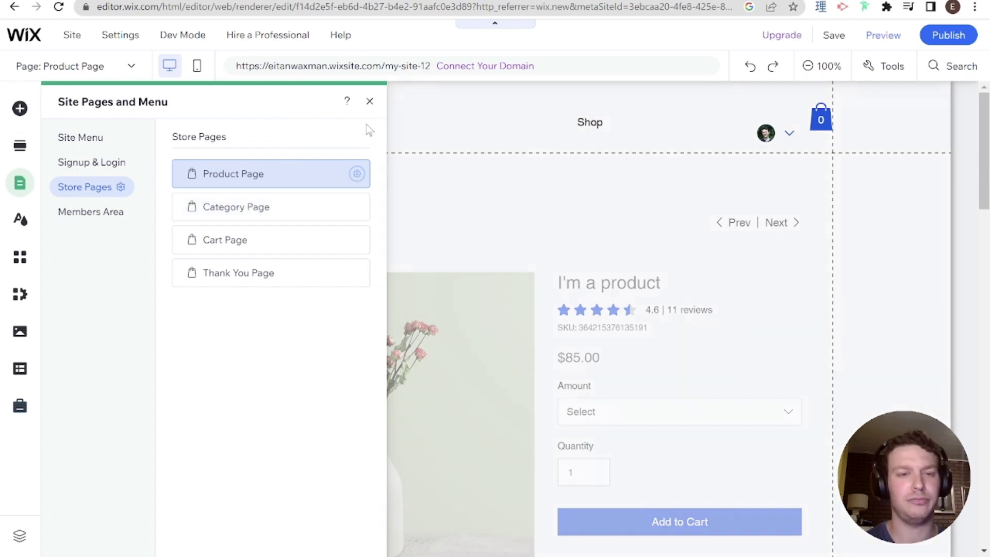
pyautogui.click(370, 101)
pyautogui.scroll(-5, 423, 296)
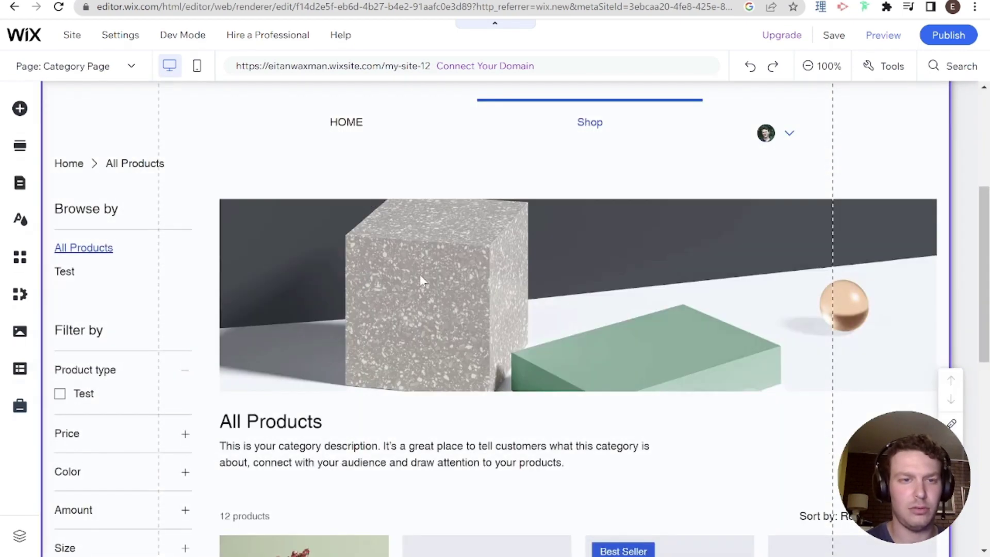
pyautogui.click(421, 280)
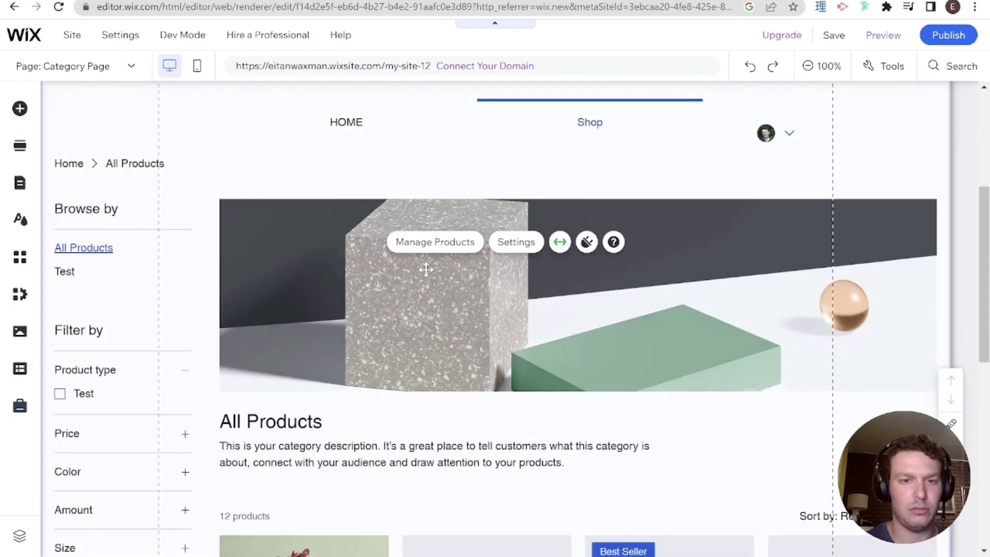
# Open the category page's settings and look through its header and gallery layout options.
pyautogui.click(514, 243)
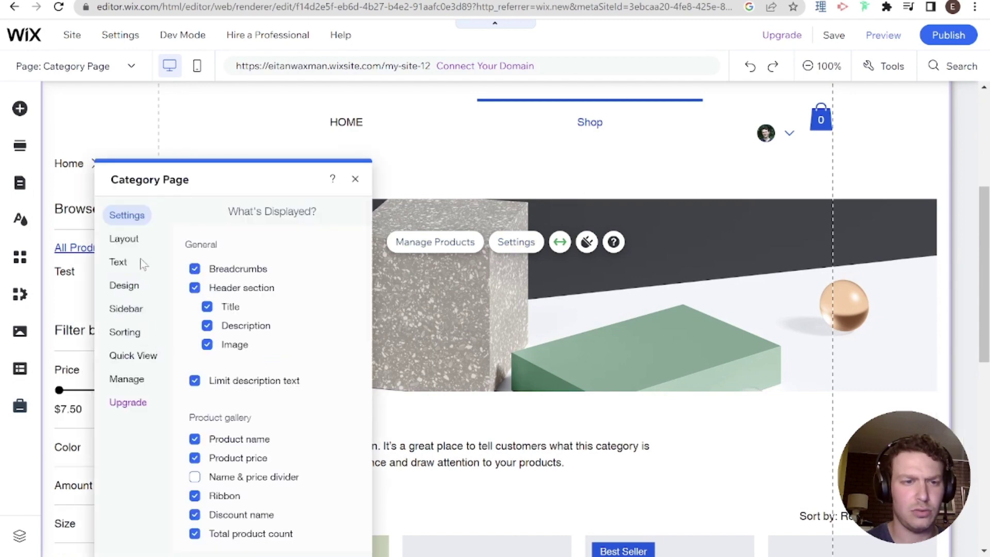
pyautogui.click(133, 243)
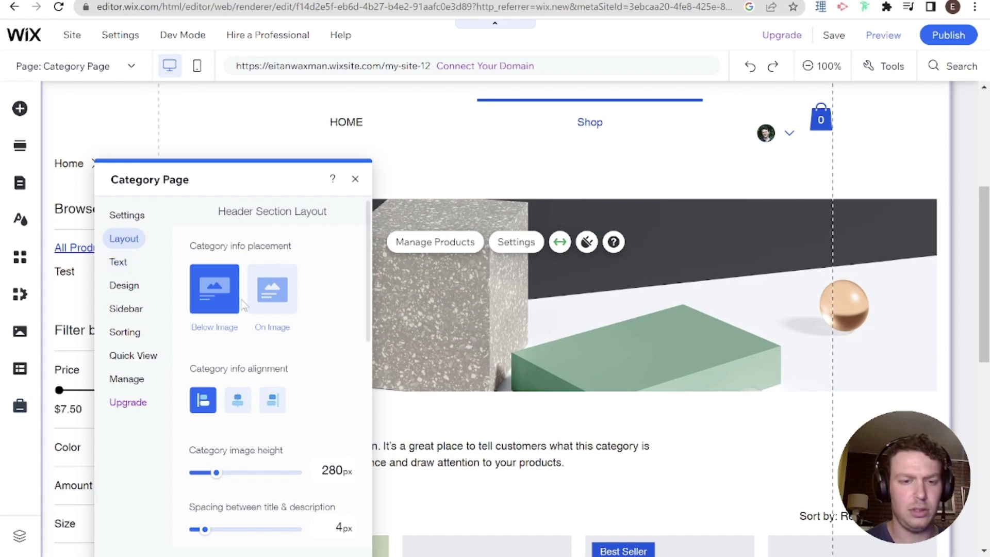
pyautogui.scroll(-10, 241, 303)
pyautogui.scroll(12, 241, 303)
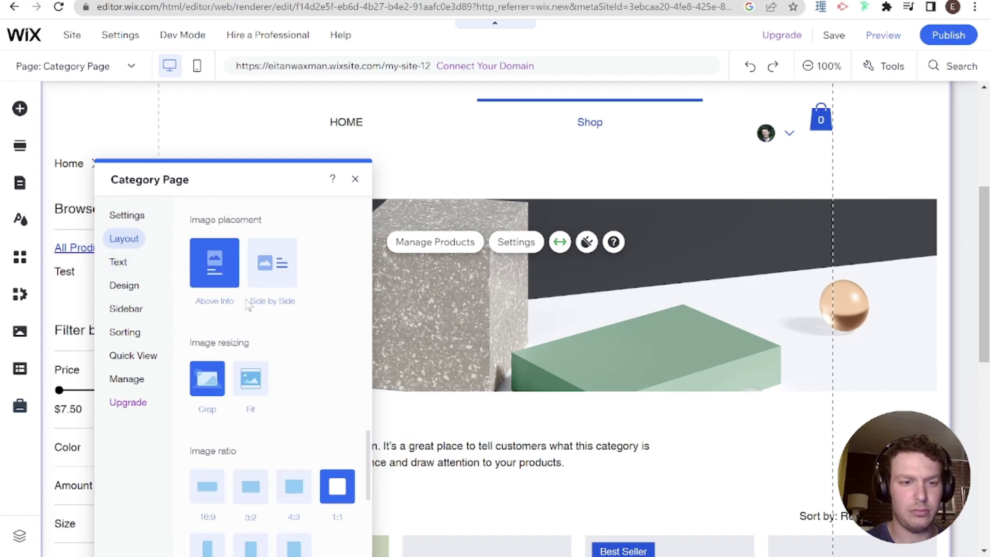
pyautogui.scroll(5, 268, 302)
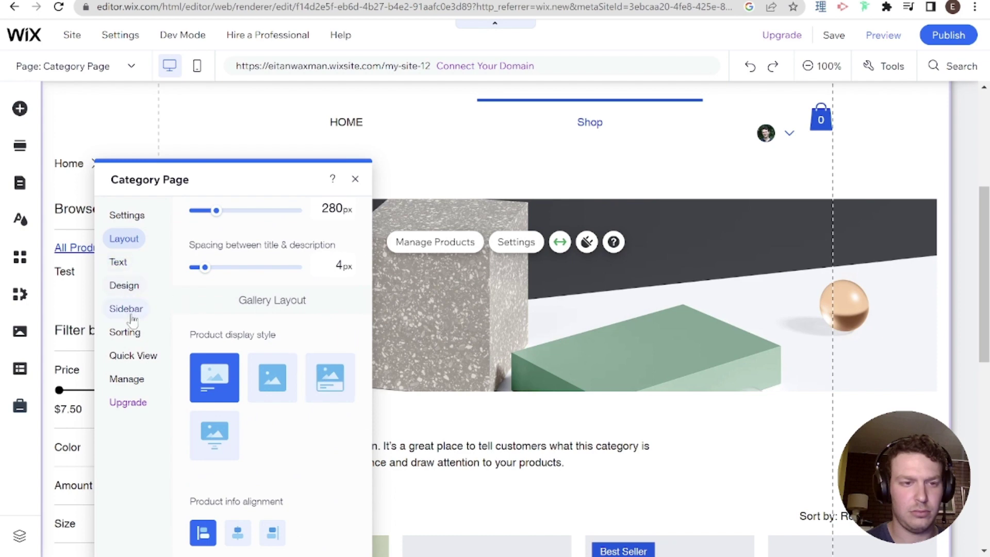
# Review the category page's Quick View design options and turn on Show Quick View.
pyautogui.click(128, 379)
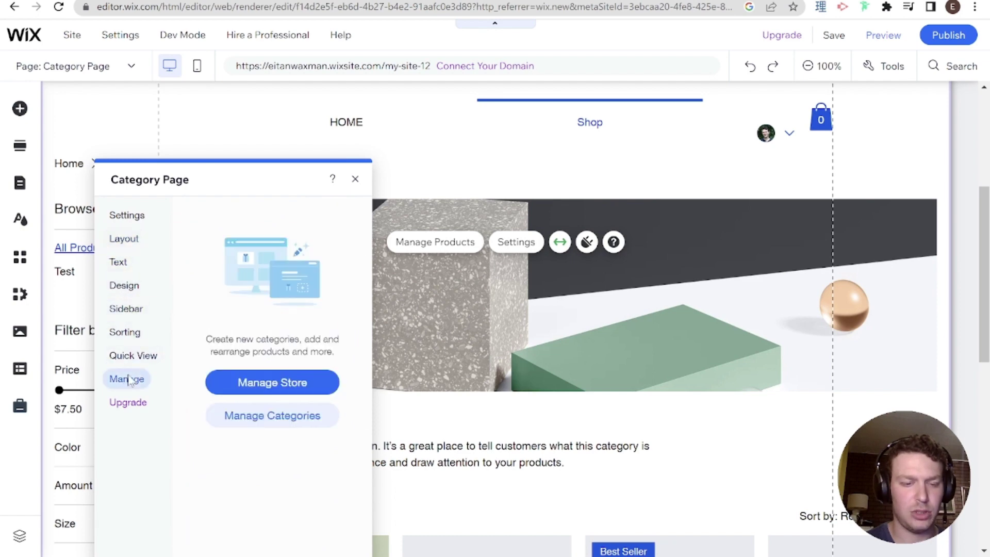
pyautogui.click(127, 355)
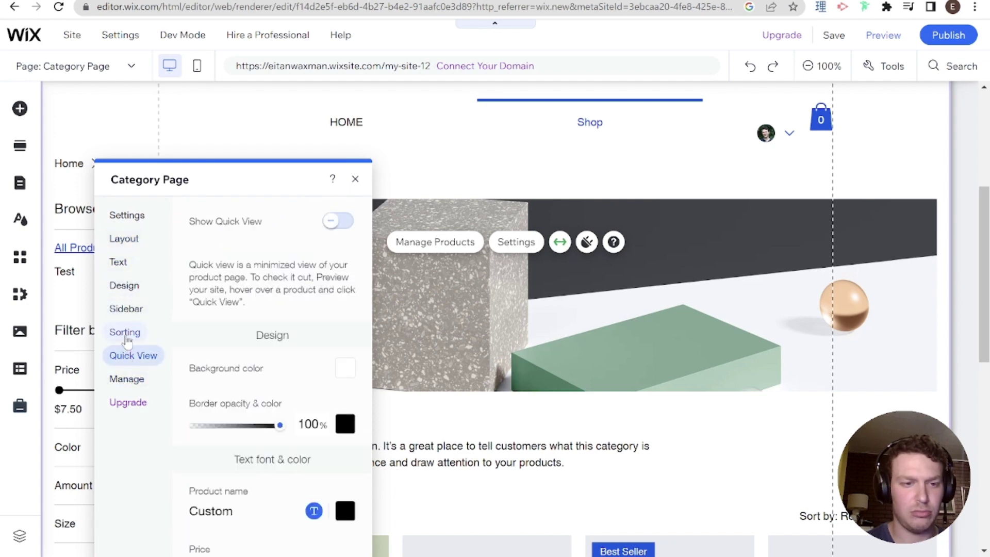
pyautogui.scroll(-10, 245, 361)
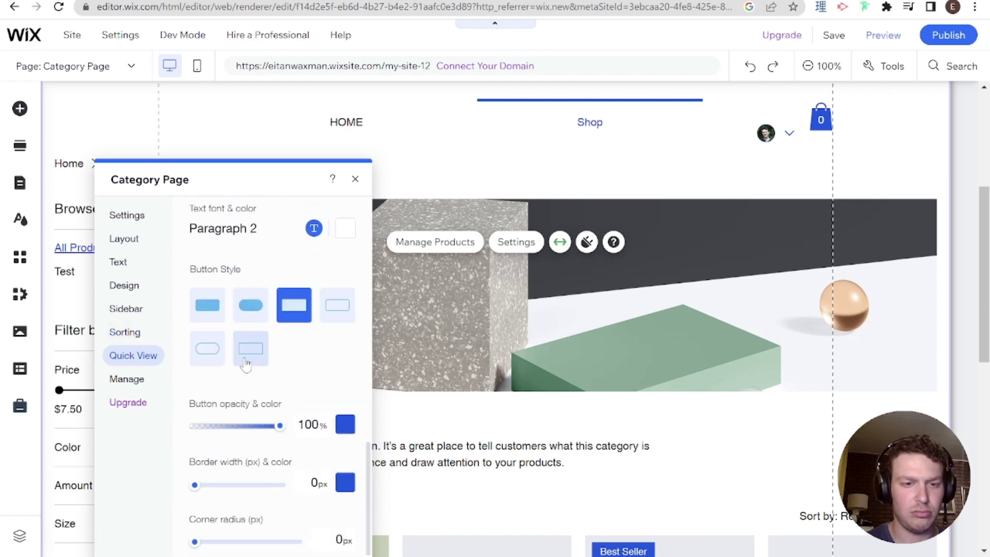
pyautogui.scroll(10, 256, 361)
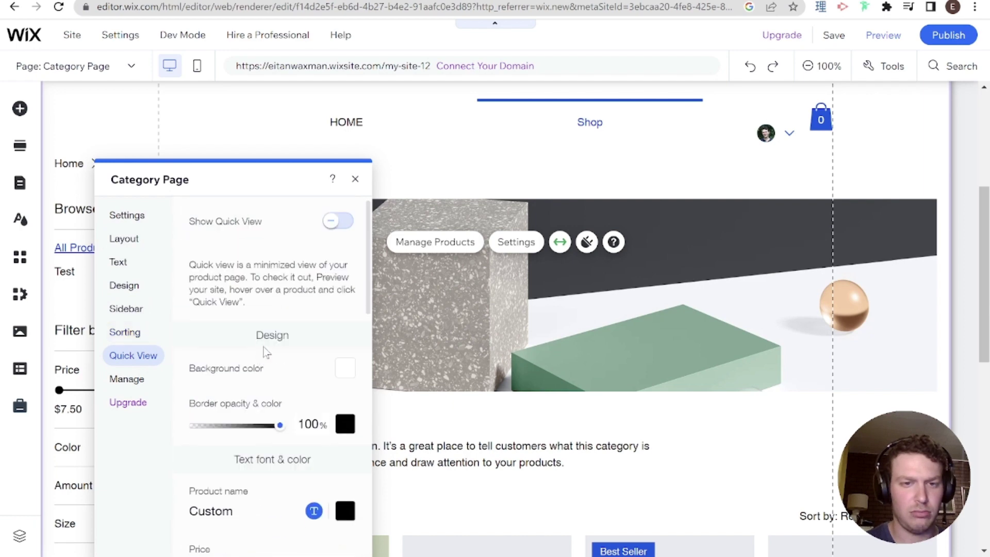
pyautogui.click(338, 220)
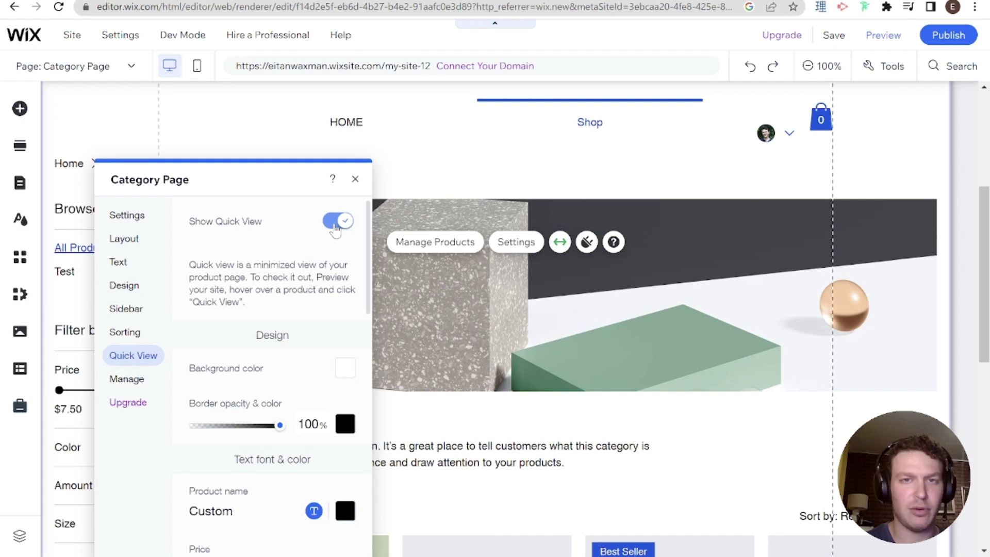
# Publish the site and reload the live All Products category page.
pyautogui.click(939, 38)
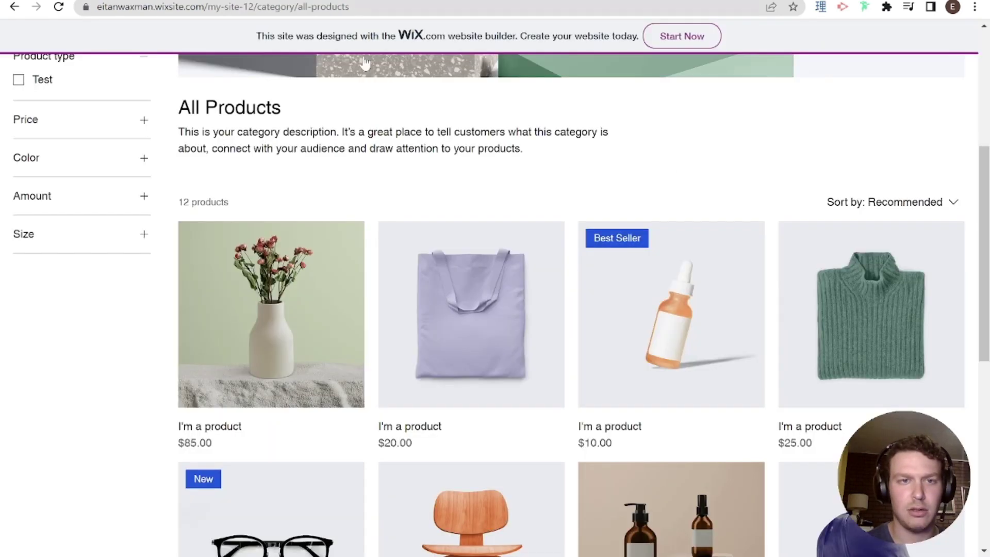
pyautogui.hotkey('ctrl', 'l')
pyautogui.press('Return')
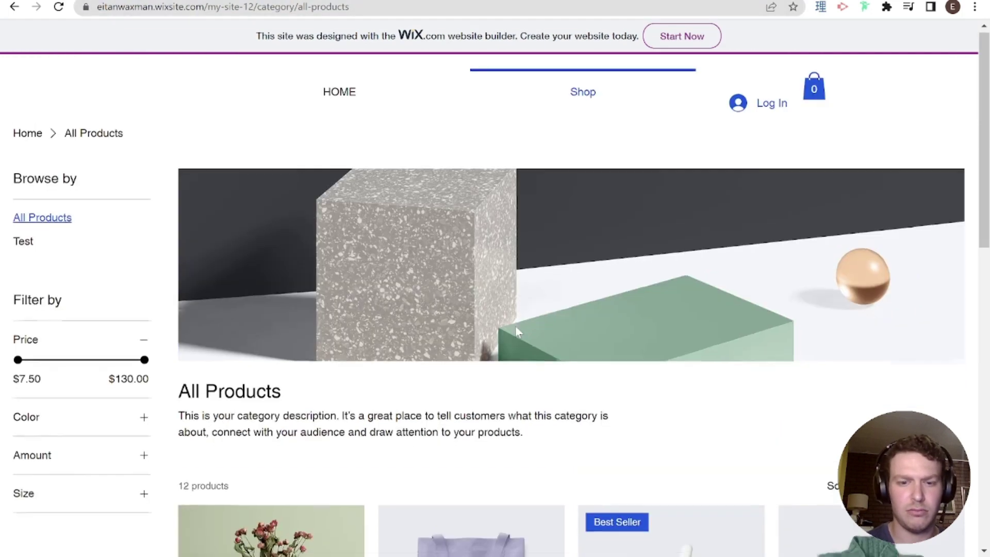
# Look through the purple tote bag's full product page on the live store, then return to the category page.
pyautogui.scroll(-6, 499, 320)
pyautogui.click(456, 290)
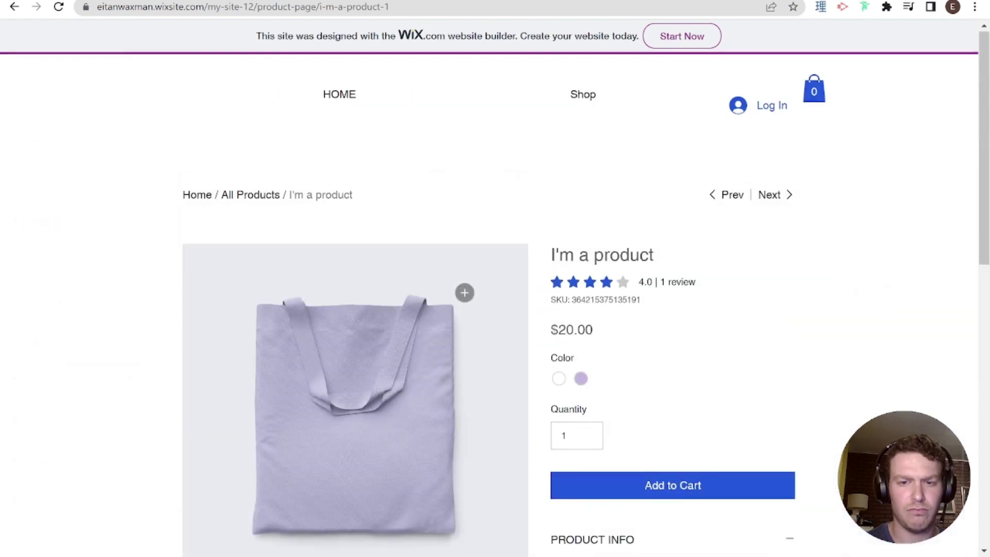
pyautogui.scroll(-5, 456, 285)
pyautogui.scroll(-6, 464, 292)
pyautogui.scroll(10, 464, 293)
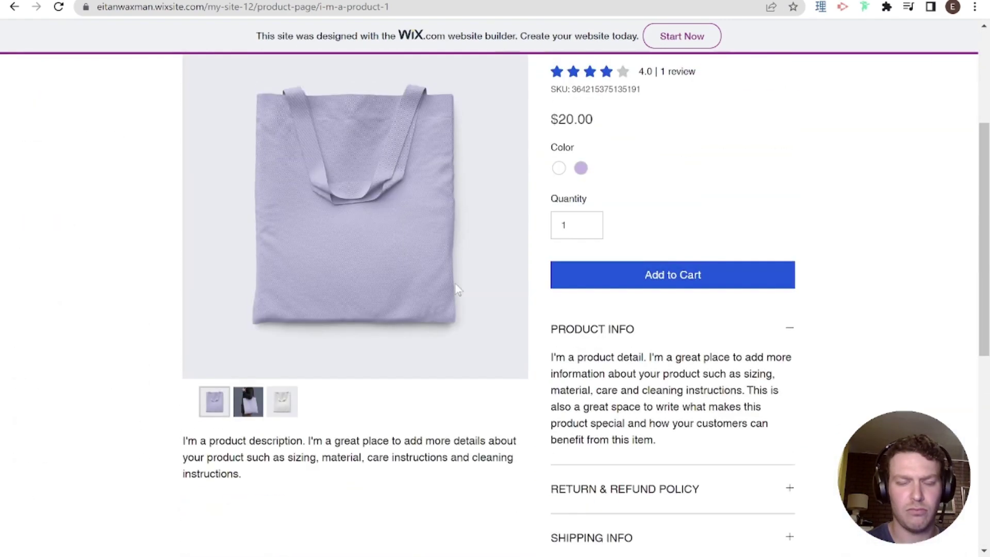
pyautogui.click(13, 7)
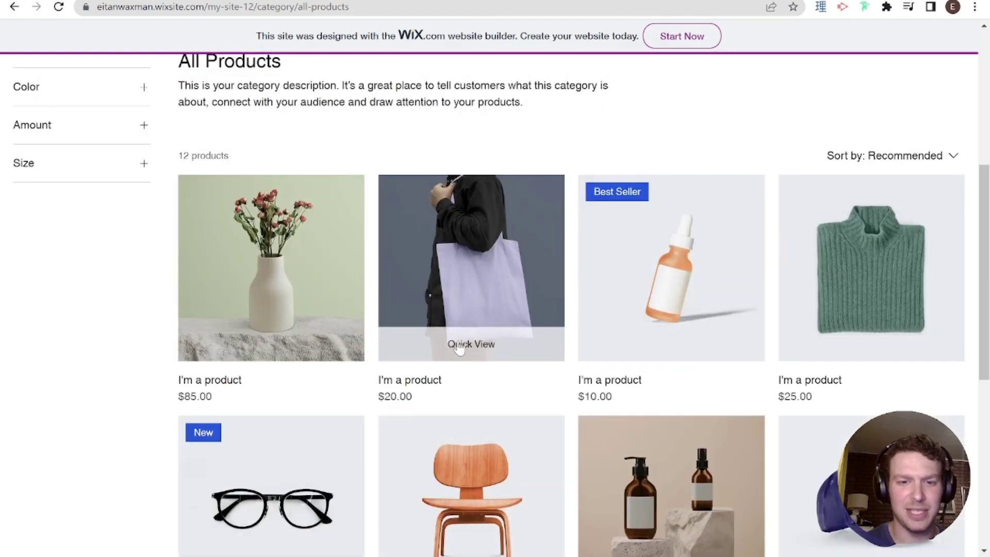
# Open the purple tote bag in Quick View, close it, and look over the category page's header and filters.
pyautogui.click(459, 345)
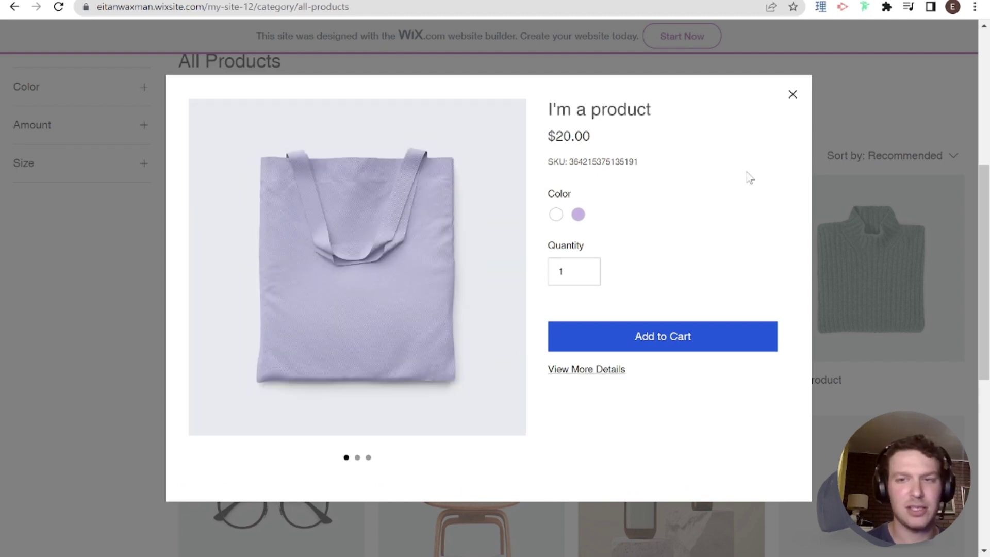
pyautogui.click(793, 96)
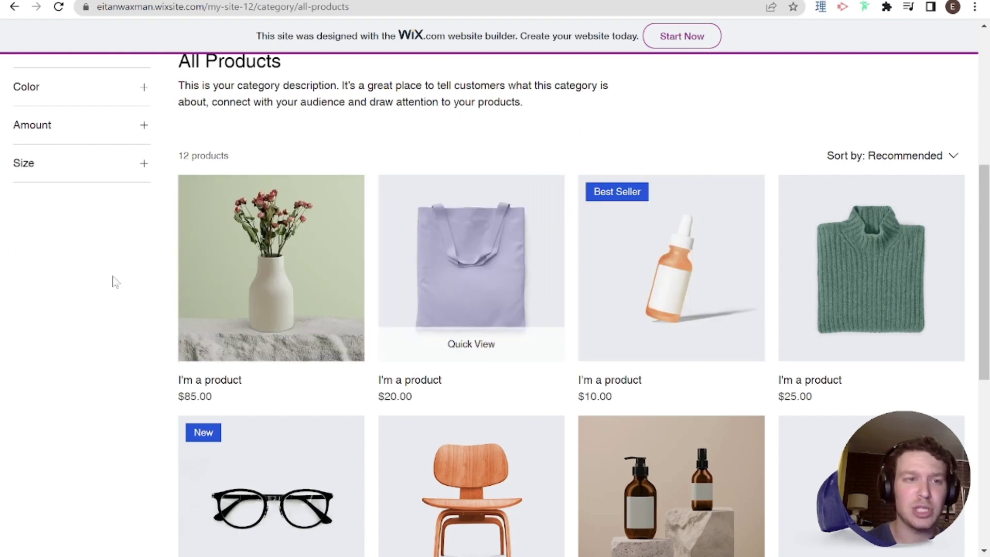
pyautogui.scroll(5, 341, 372)
pyautogui.scroll(-2, 340, 371)
pyautogui.scroll(4, 336, 361)
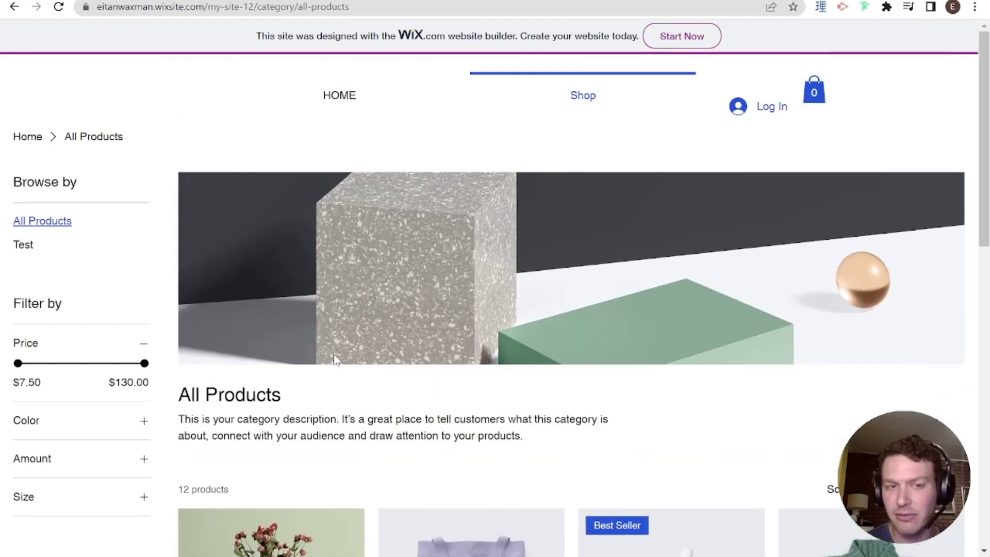
# Look over the remaining products, check the URL Redirect Manager, and return to the beginning of the live category page.
pyautogui.scroll(-10, 324, 340)
pyautogui.scroll(-4, 324, 343)
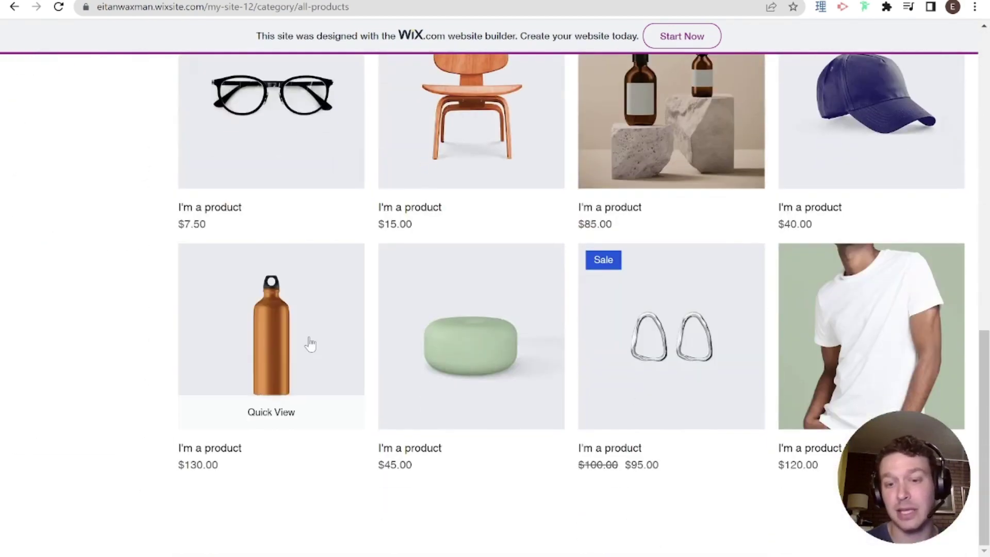
pyautogui.click(251, 1)
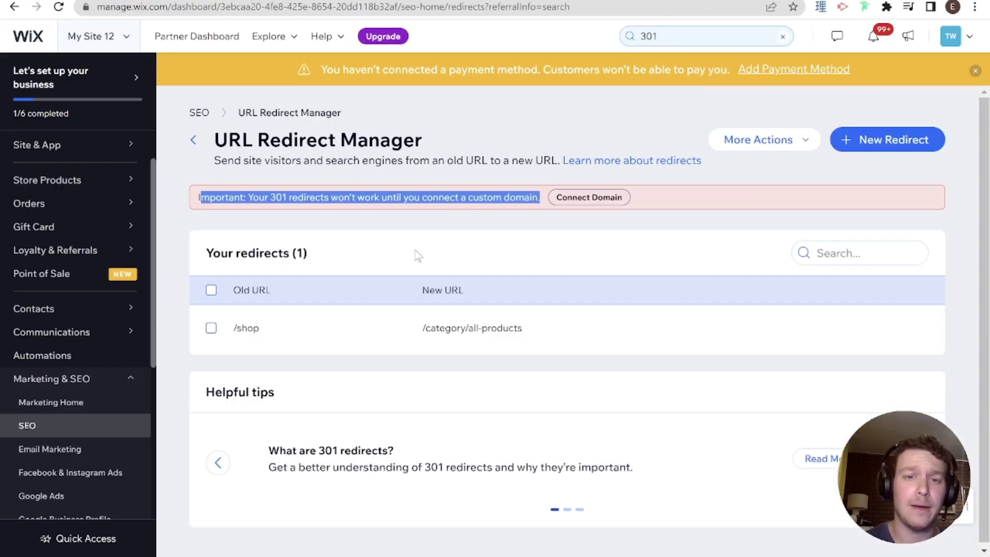
pyautogui.click(387, 1)
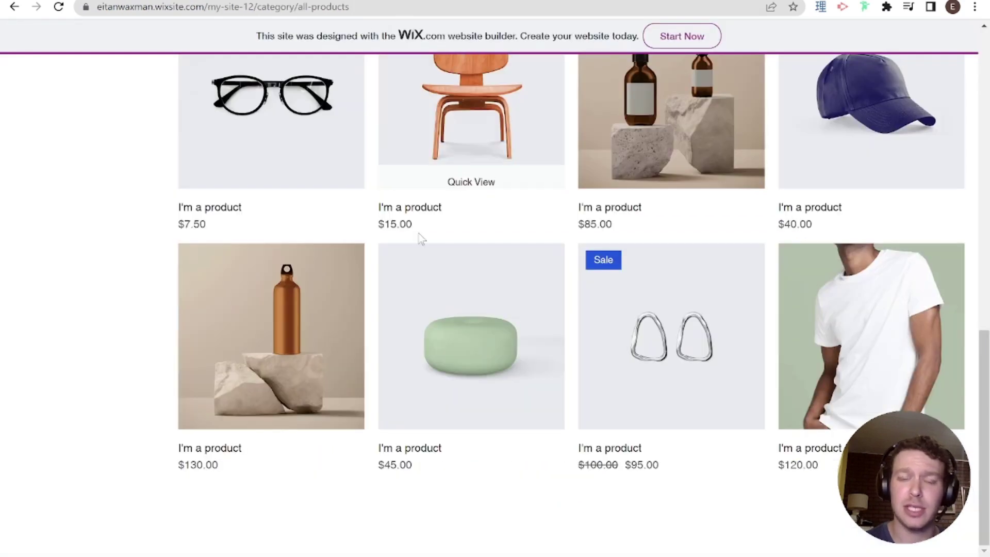
pyautogui.scroll(12, 419, 237)
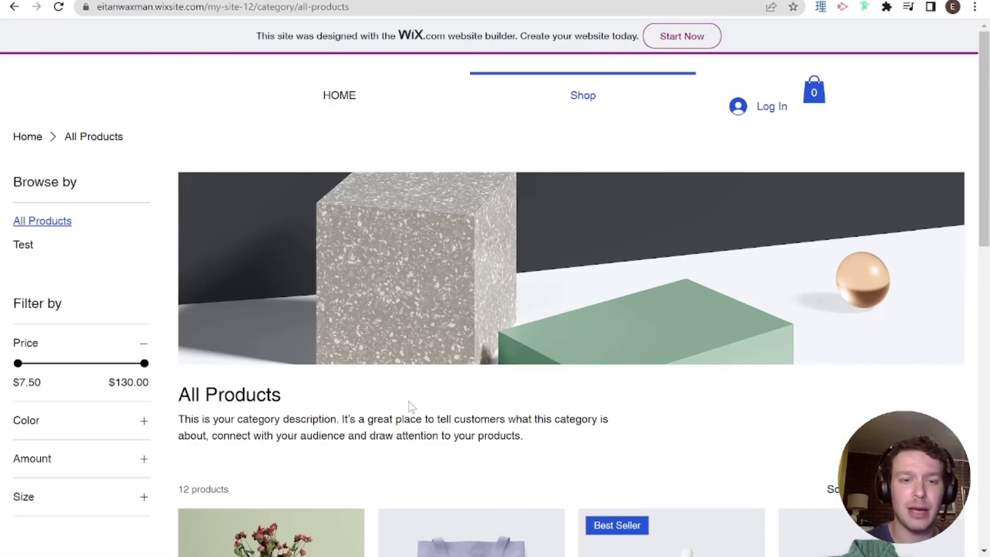
# Open the purple tote bag's product page and look through its details and customer reviews.
pyautogui.scroll(-4, 412, 402)
pyautogui.click(471, 397)
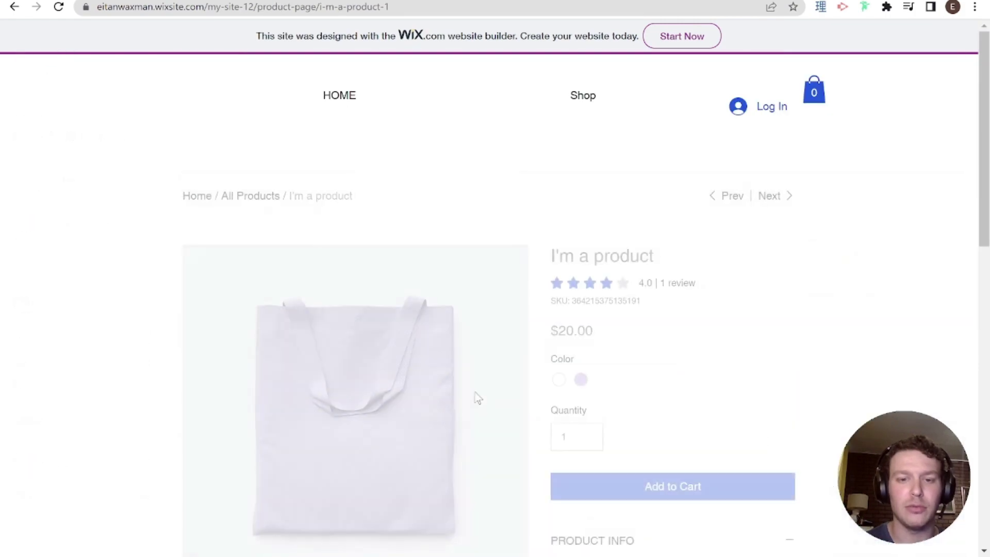
pyautogui.scroll(-12, 474, 398)
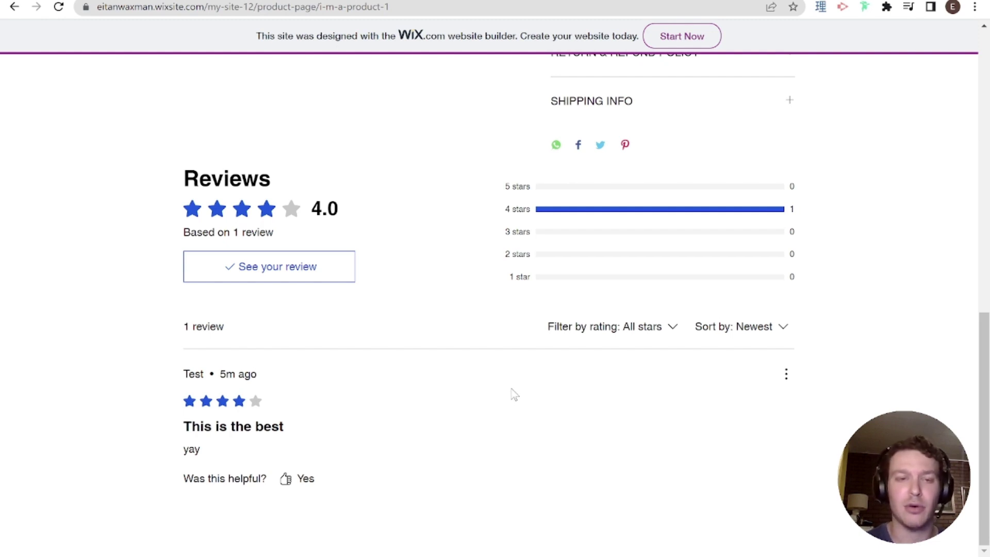
pyautogui.scroll(12, 467, 381)
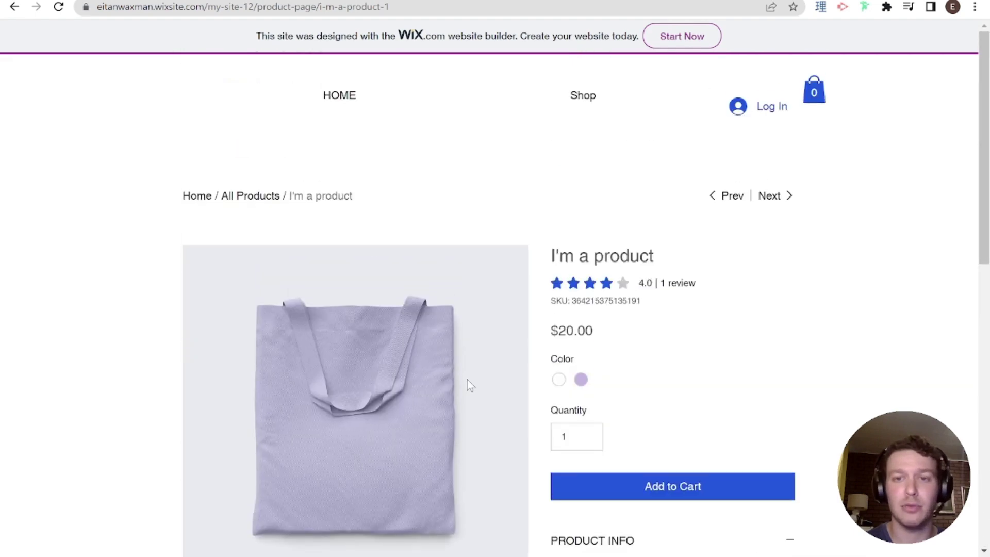
pyautogui.scroll(-3, 475, 386)
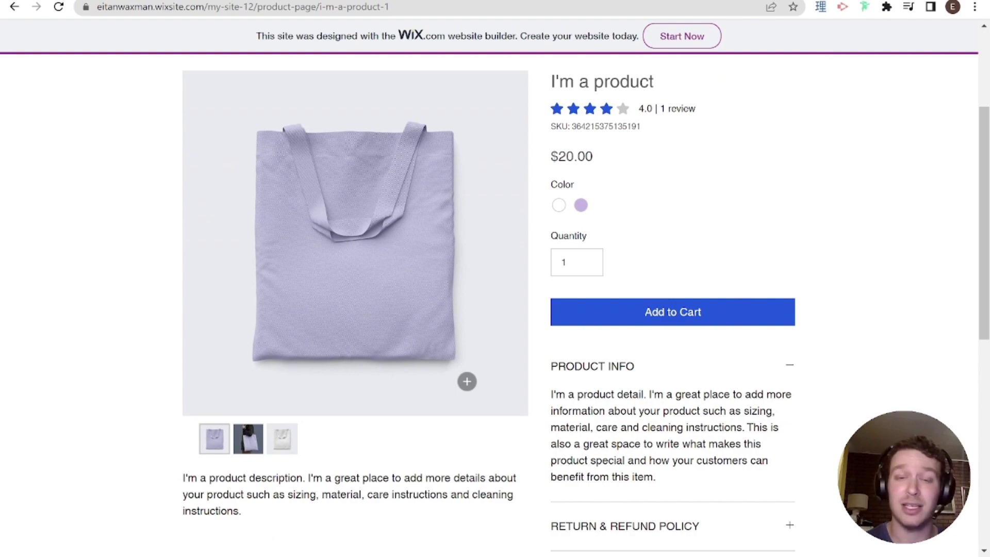
pyautogui.scroll(-6, 463, 379)
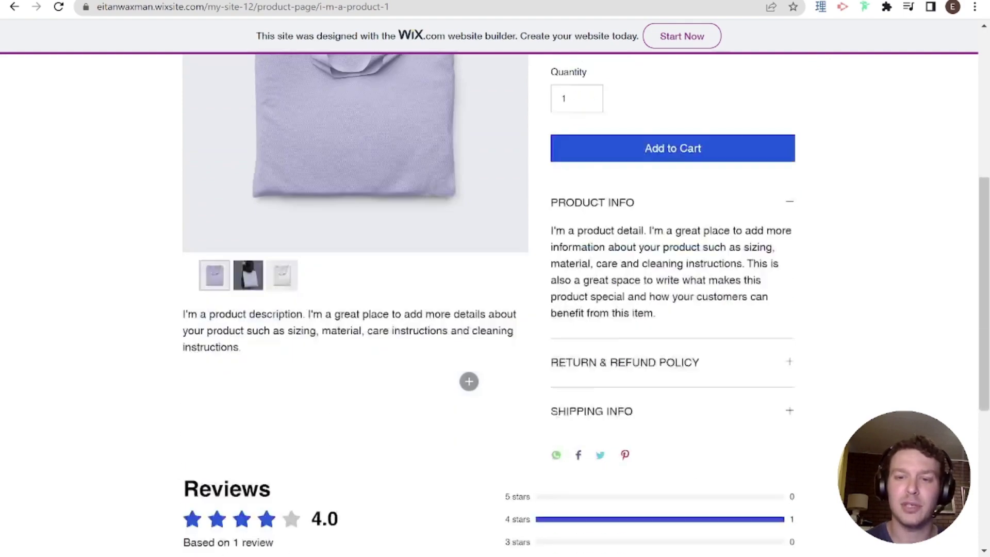